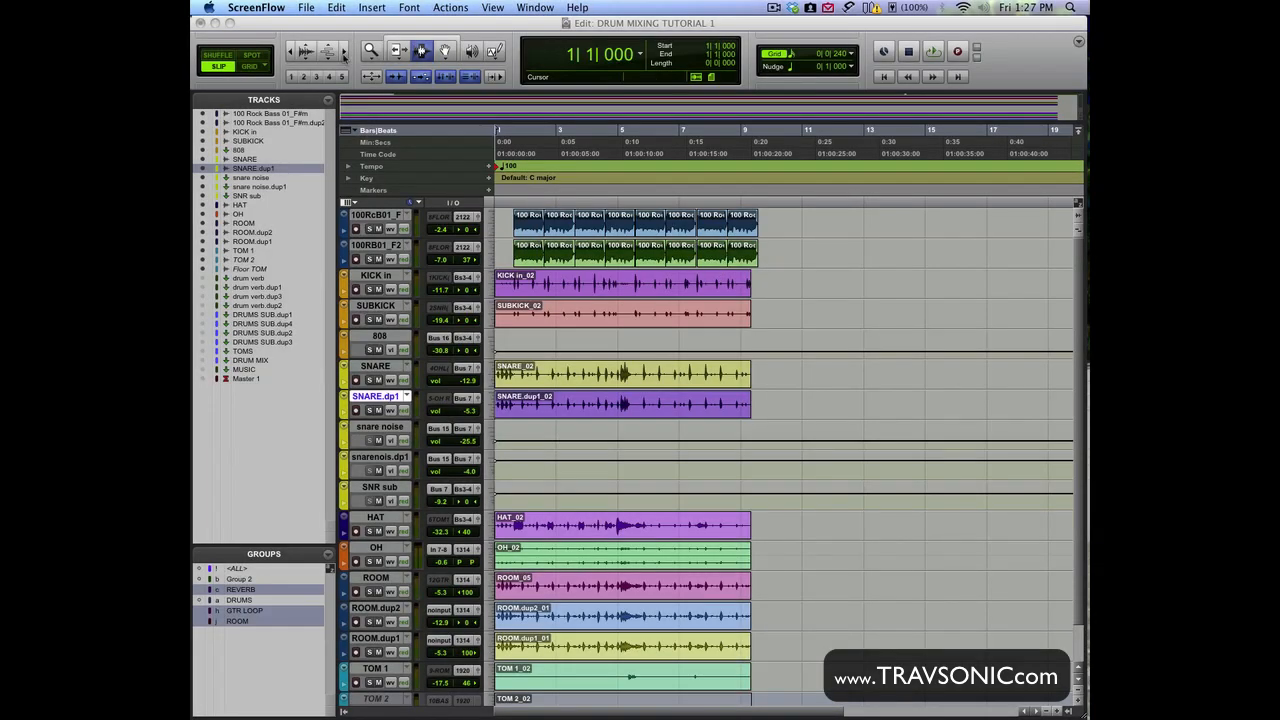
Step: Zoom in on the timeline and play back the full drum mix from bar 1
{"action": "left_click", "coordinate": [343, 53]}
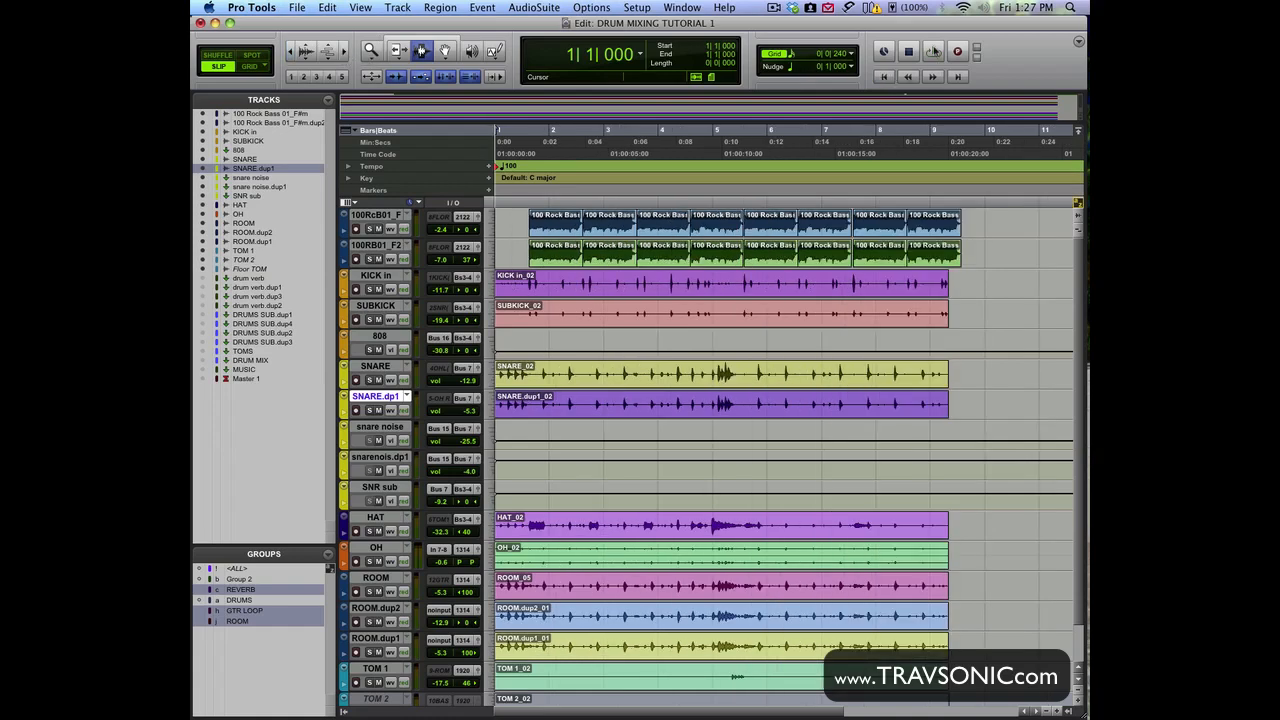
{"action": "left_click", "coordinate": [933, 50]}
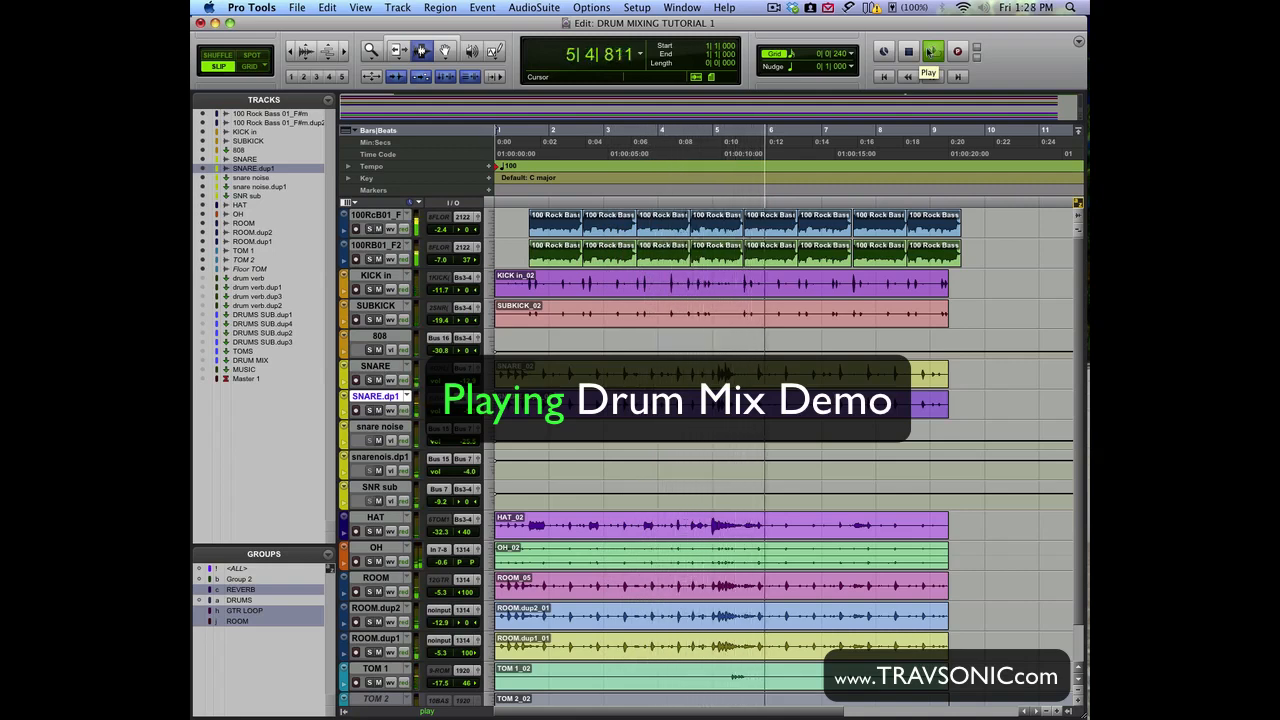
{"action": "left_click", "coordinate": [909, 52]}
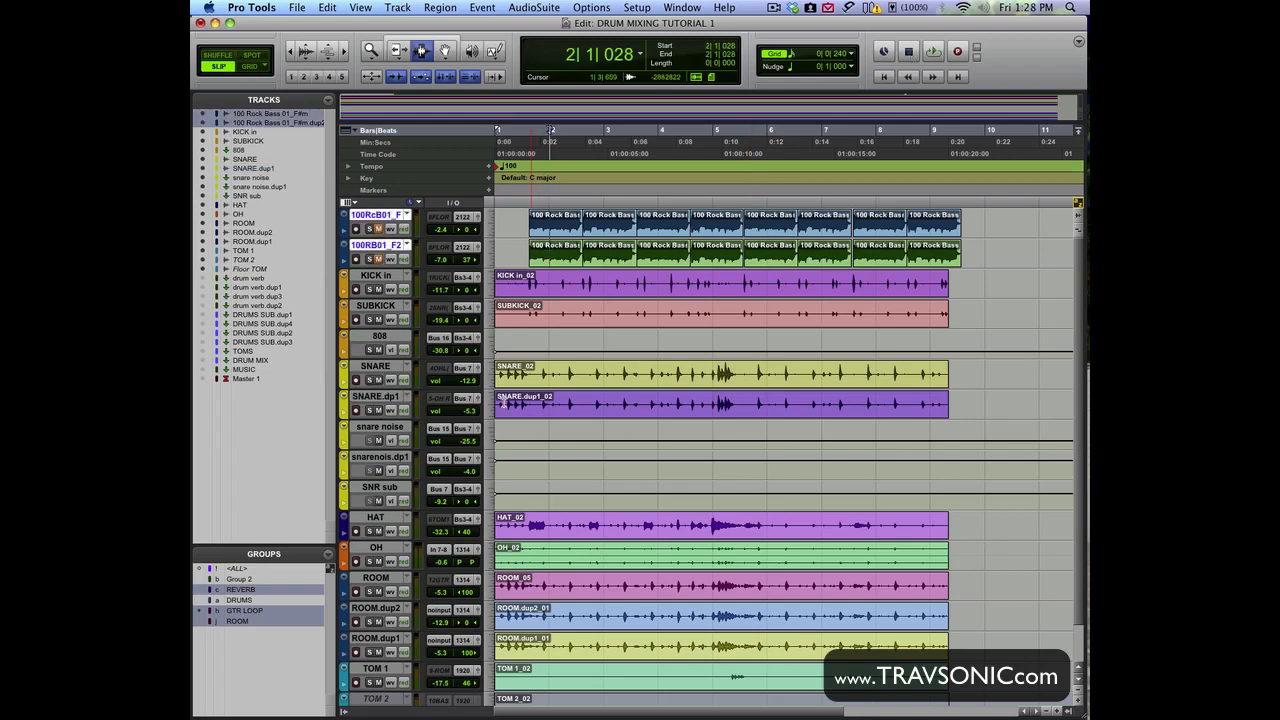
Step: Set the track height of the SNARE and SNARE.dup1 tracks to large
{"action": "left_click", "coordinate": [492, 375]}
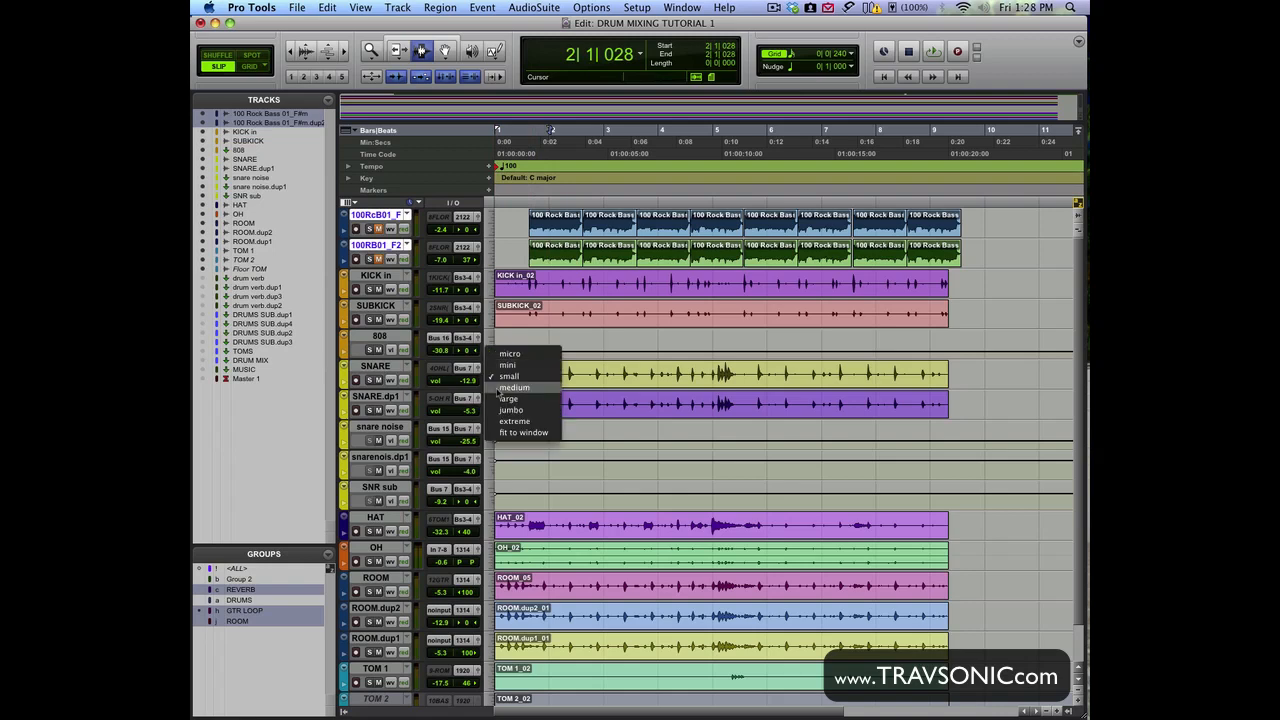
{"action": "left_click", "coordinate": [506, 398]}
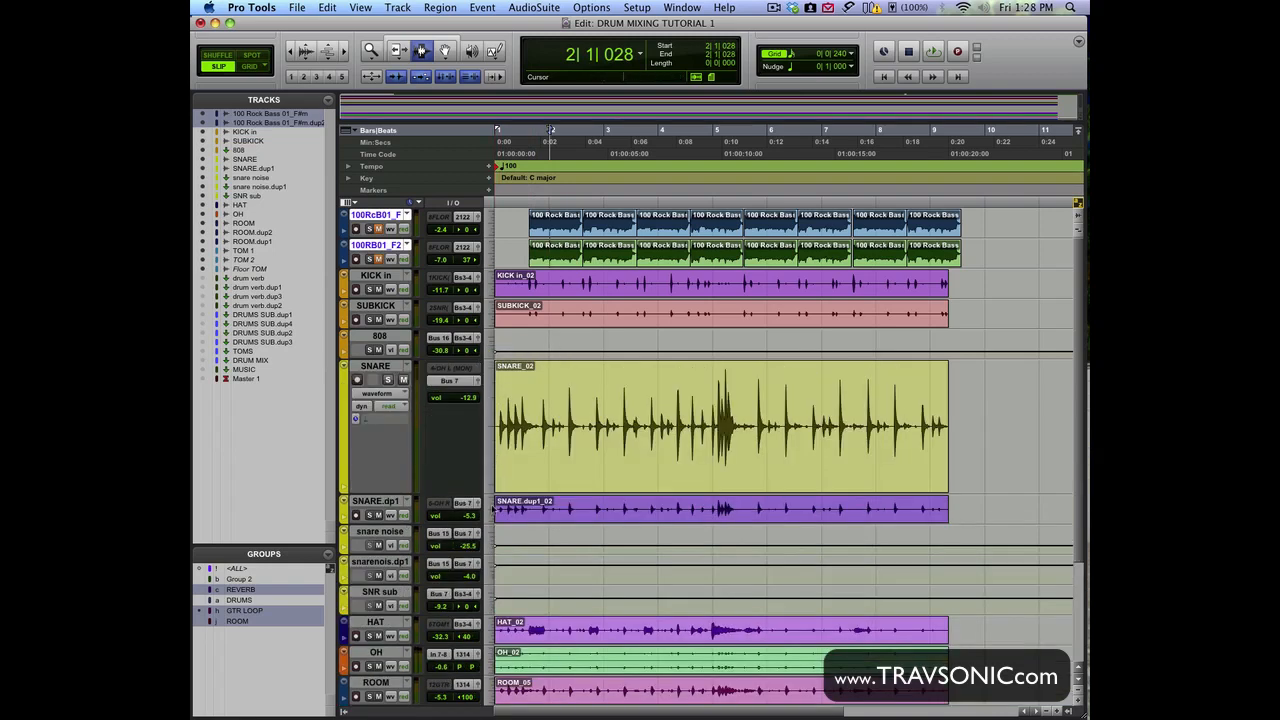
{"action": "left_click", "coordinate": [492, 509]}
{"action": "left_click", "coordinate": [506, 531]}
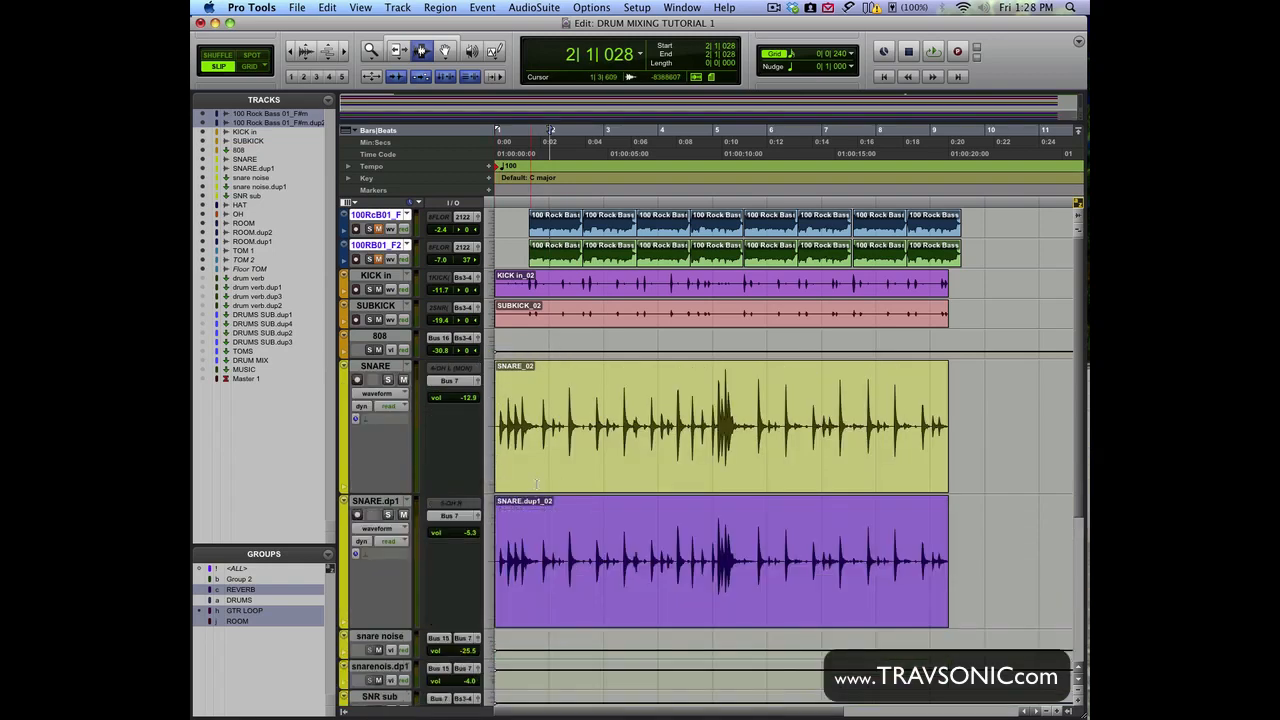
Step: Zoom in one level from the session start to inspect the waveforms of both enlarged snare tracks
{"action": "left_click", "coordinate": [536, 481]}
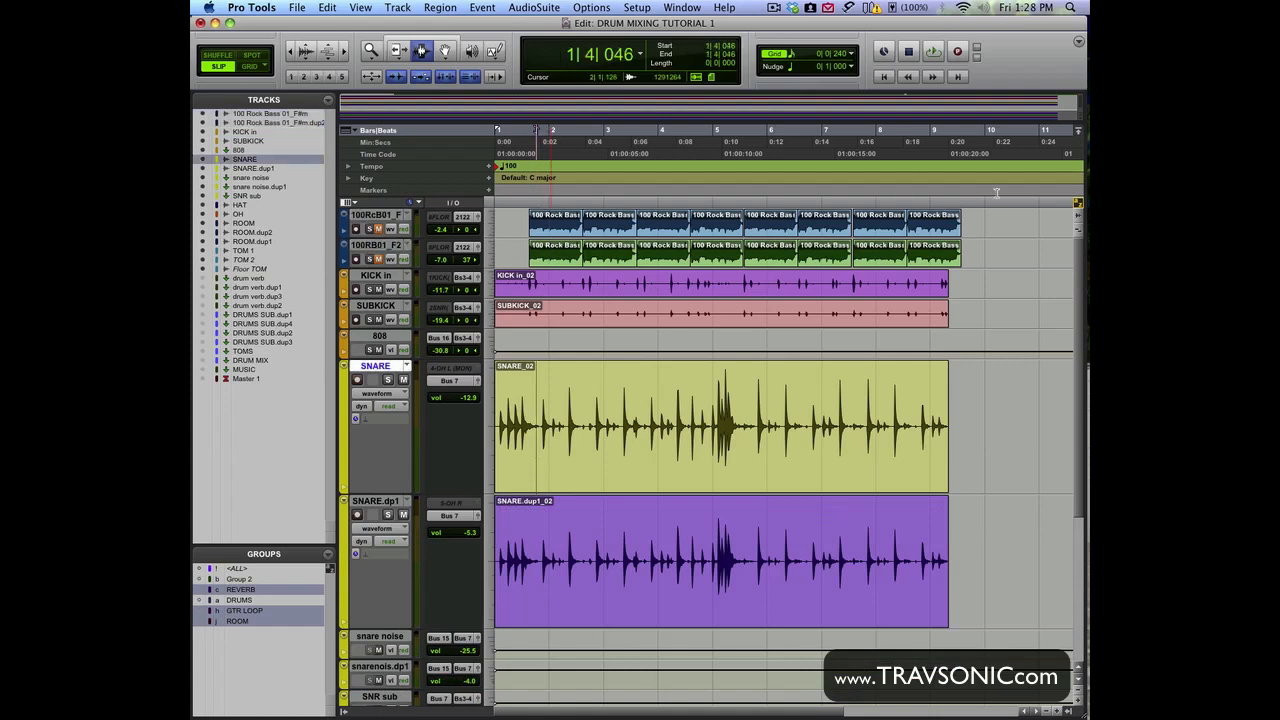
{"action": "left_click", "coordinate": [885, 76]}
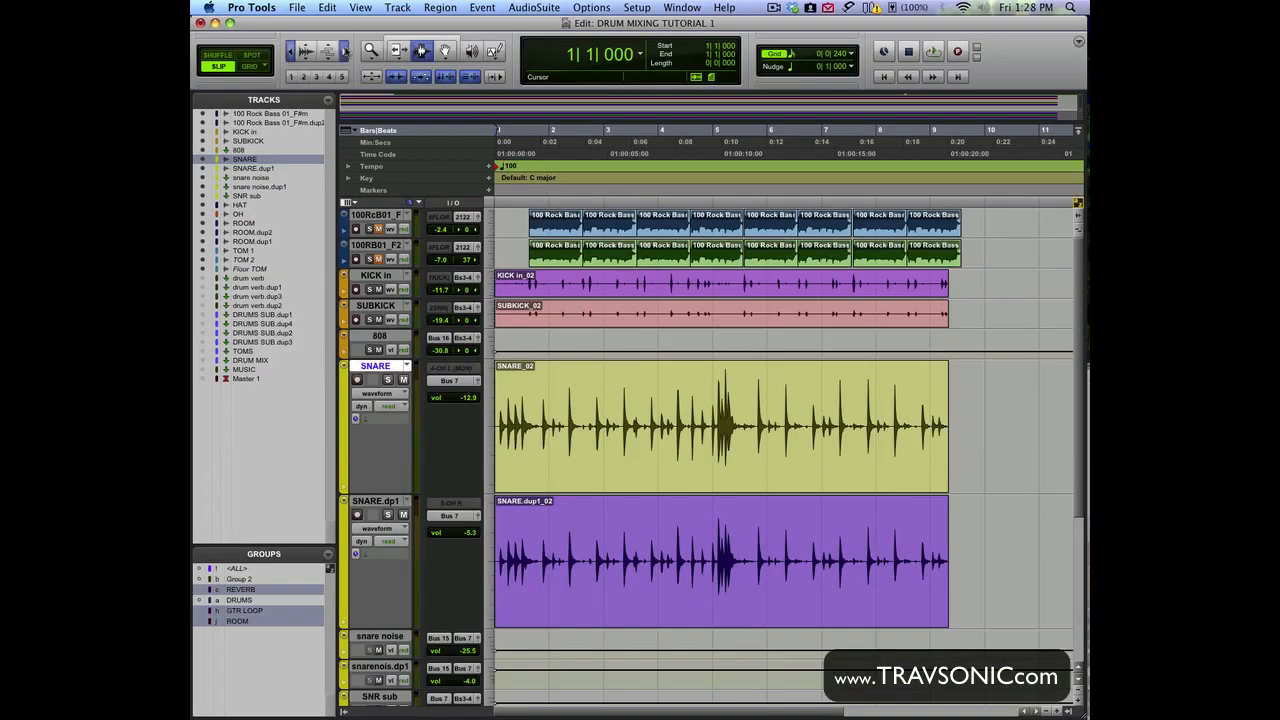
{"action": "left_click", "coordinate": [346, 52]}
{"action": "left_click", "coordinate": [653, 461]}
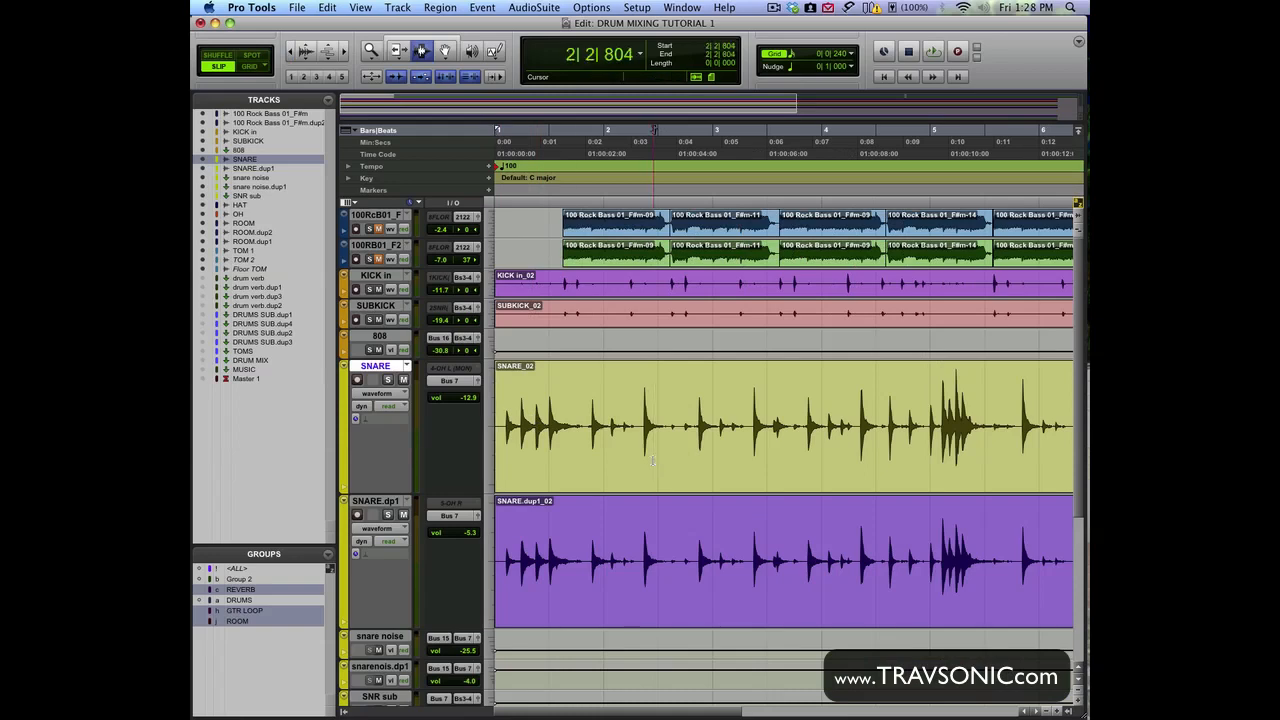
Step: Play the soloed SNARE.dup1 track from the session start and review its SSLGChannel and EQ 3 7-Band settings
{"action": "left_click", "coordinate": [883, 77]}
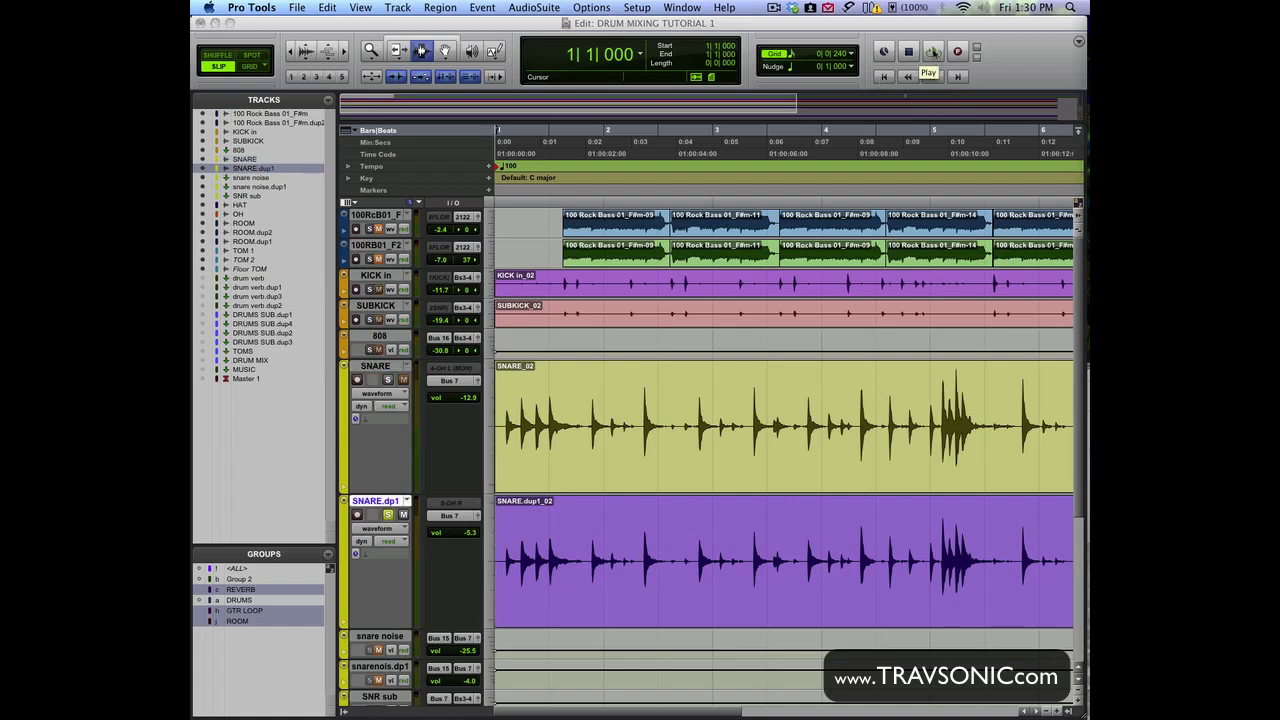
{"action": "left_click", "coordinate": [933, 51]}
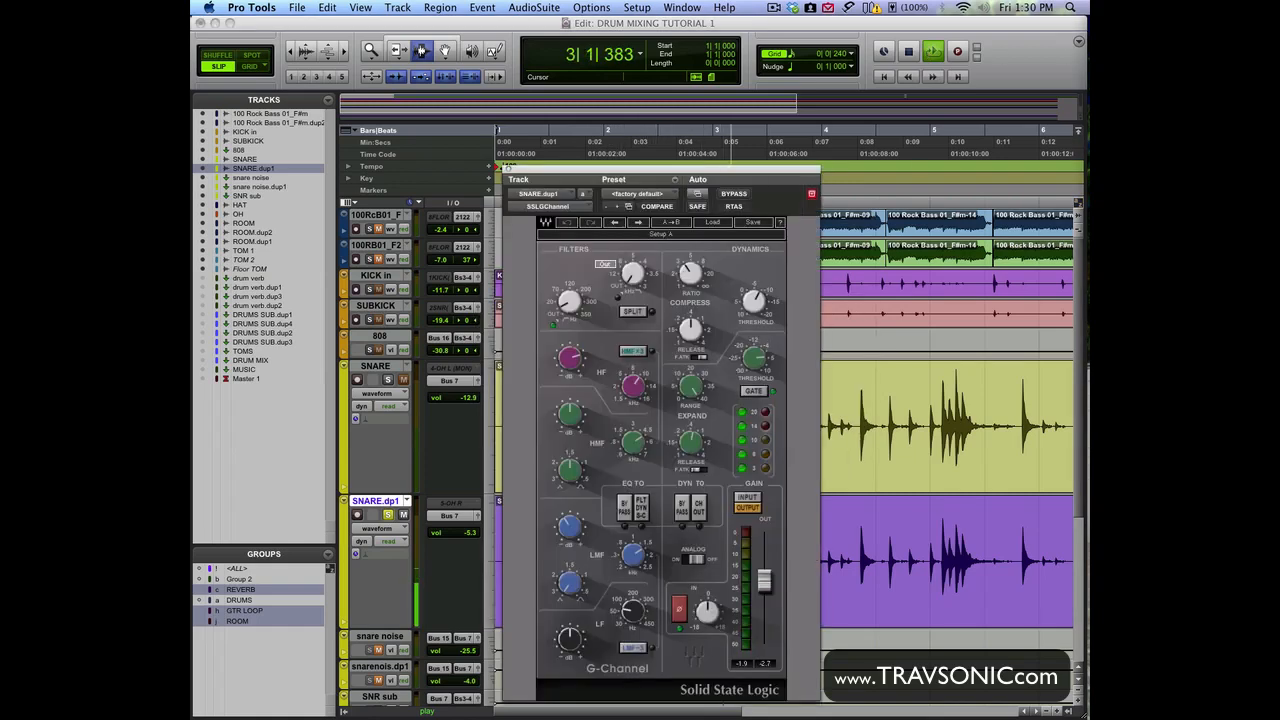
{"action": "left_click_drag", "start_coordinate": [604, 172], "coordinate": [565, 82]}
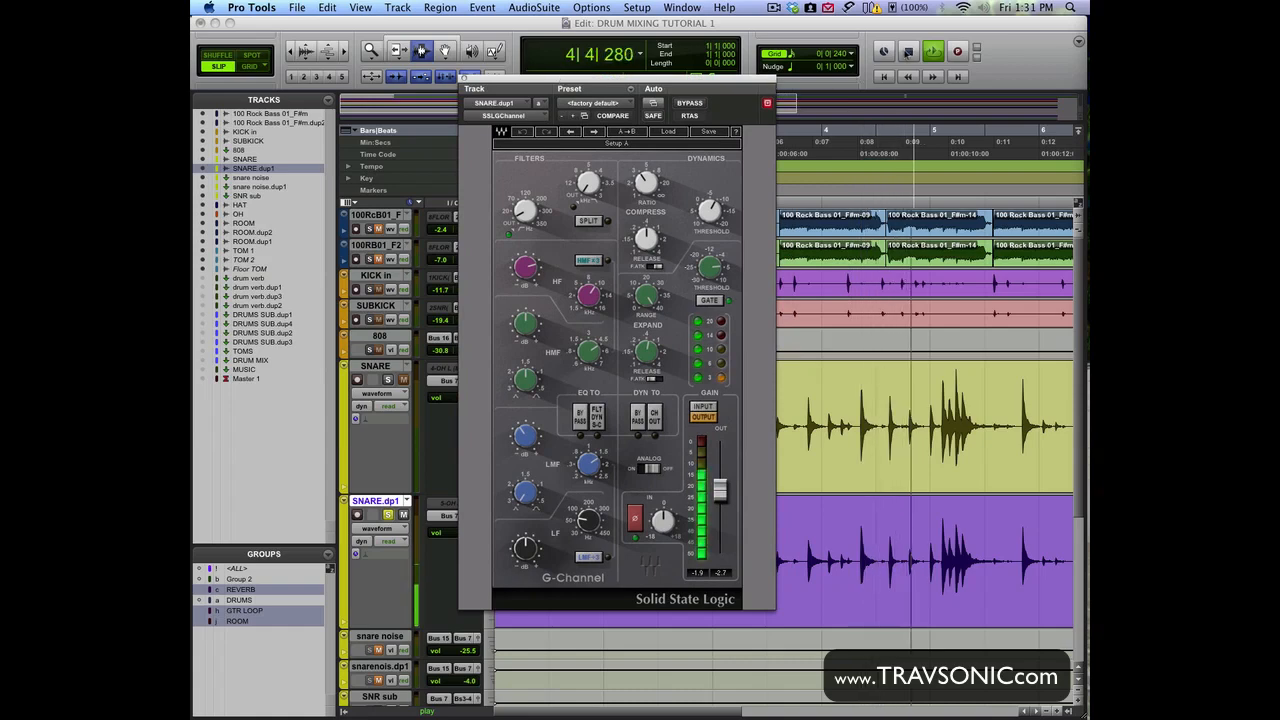
{"action": "key", "text": "space"}
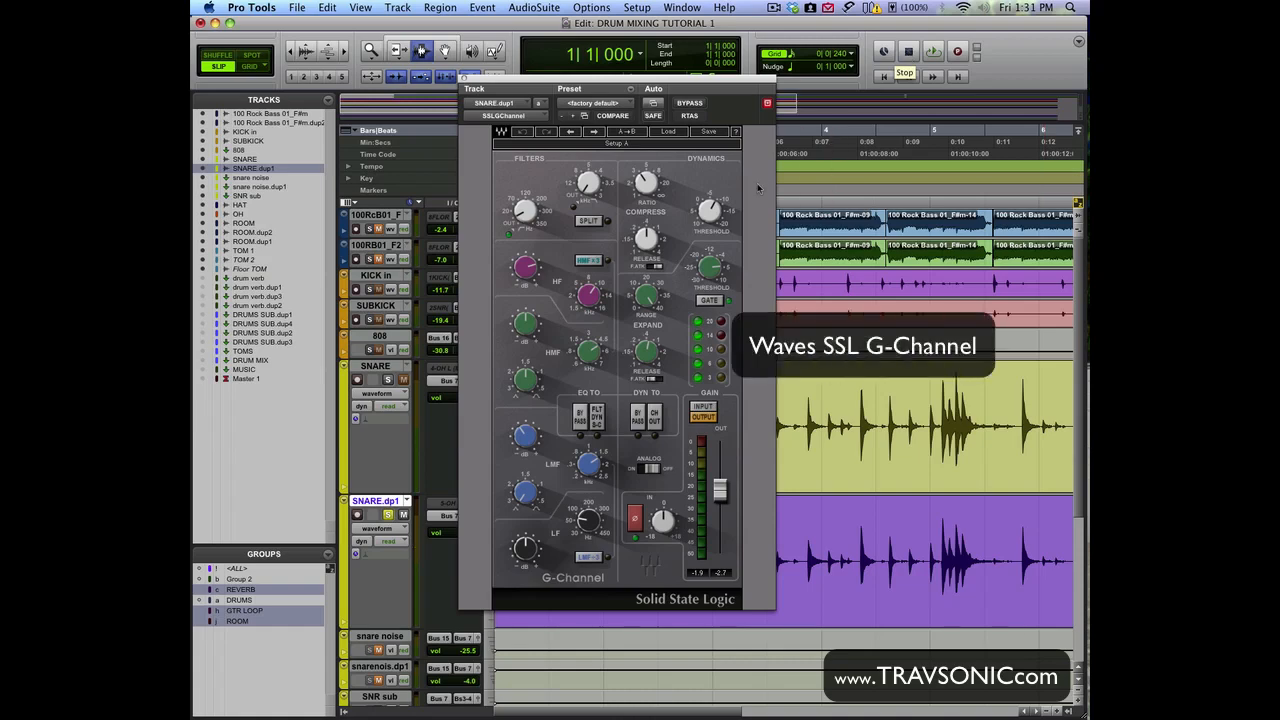
{"action": "left_click_drag", "start_coordinate": [733, 78], "coordinate": [773, 112]}
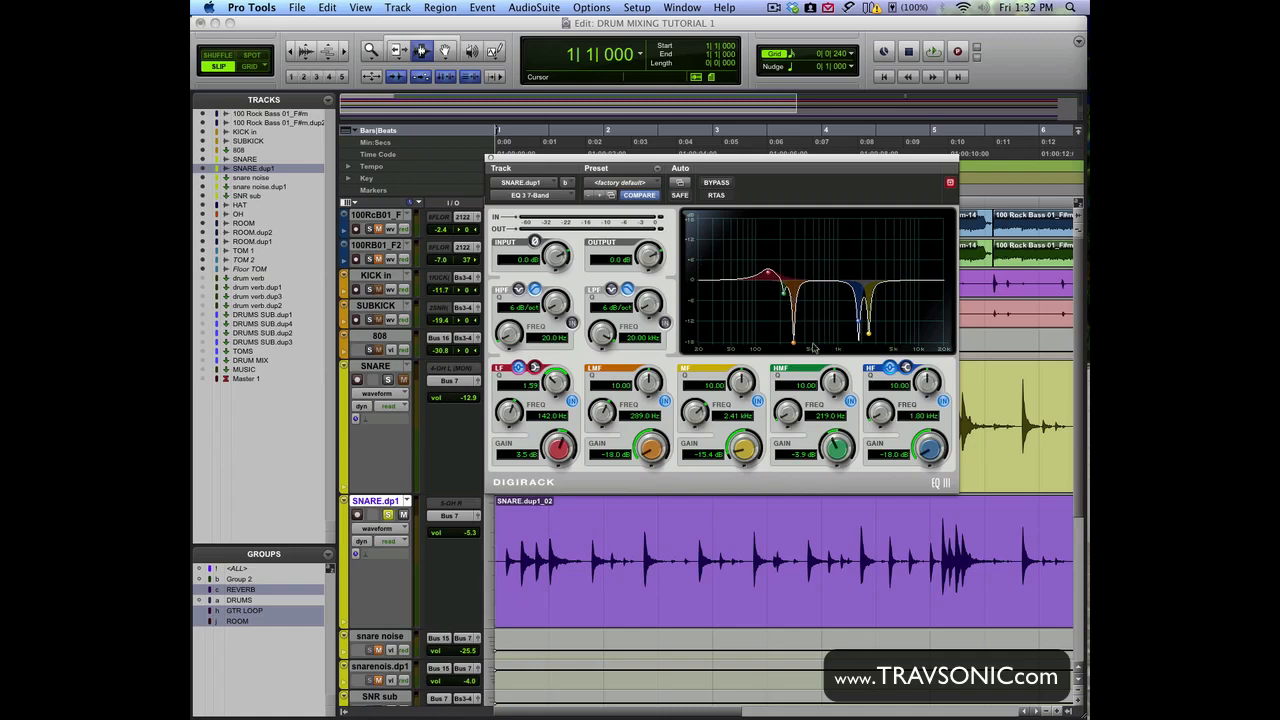
{"action": "left_click", "coordinate": [491, 158]}
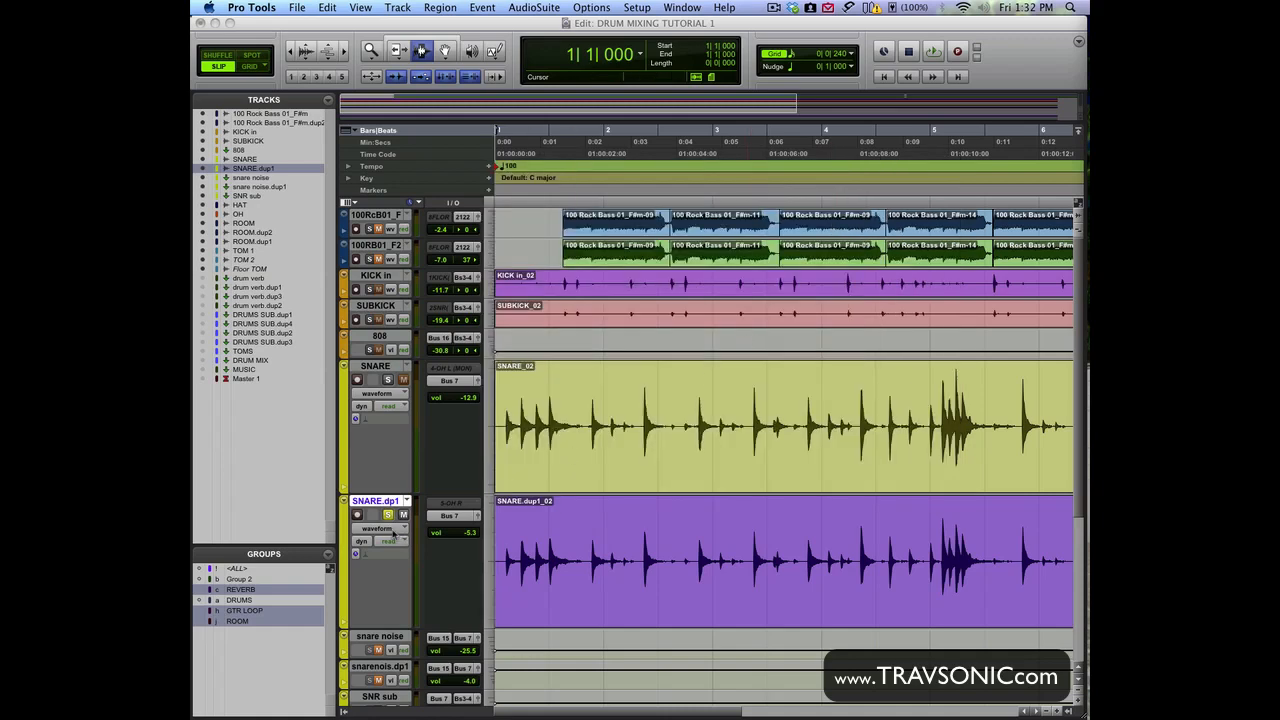
Step: Switch the solo from SNARE.dup1 to SNARE and play it from near the start with its SSLGChannel settings in view
{"action": "left_click", "coordinate": [387, 516]}
{"action": "left_click", "coordinate": [388, 380]}
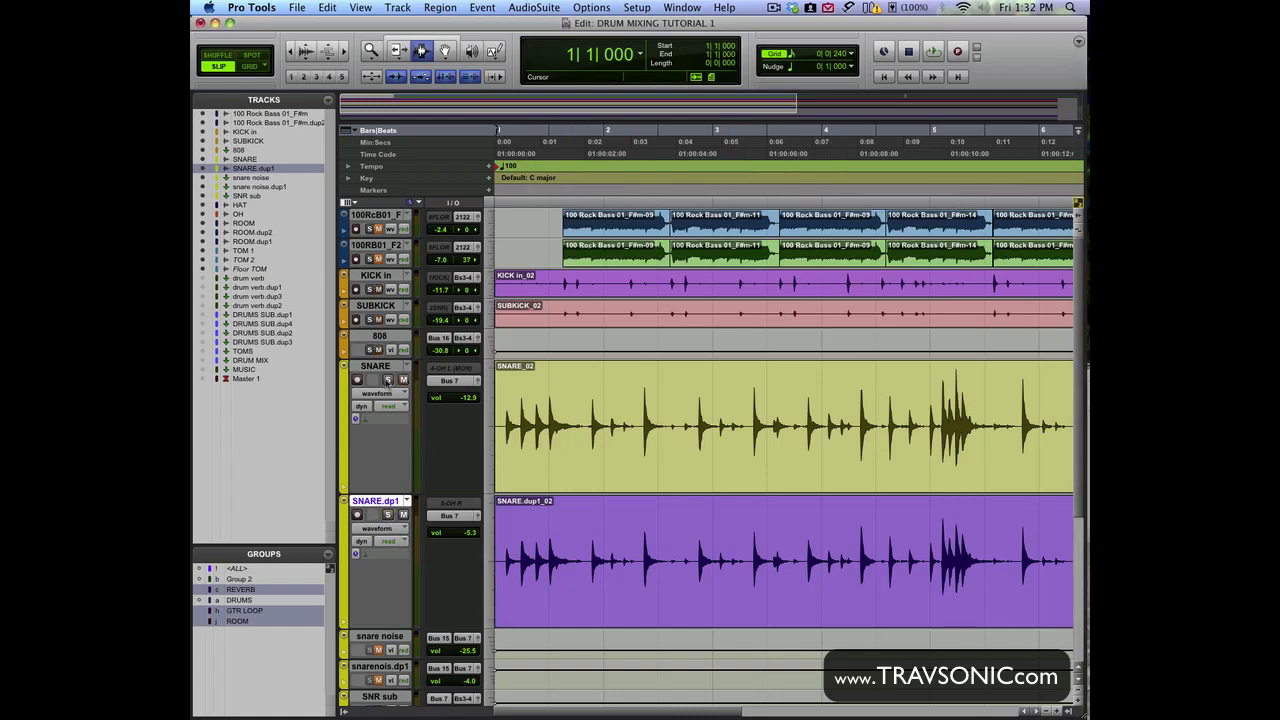
{"action": "left_click", "coordinate": [502, 393]}
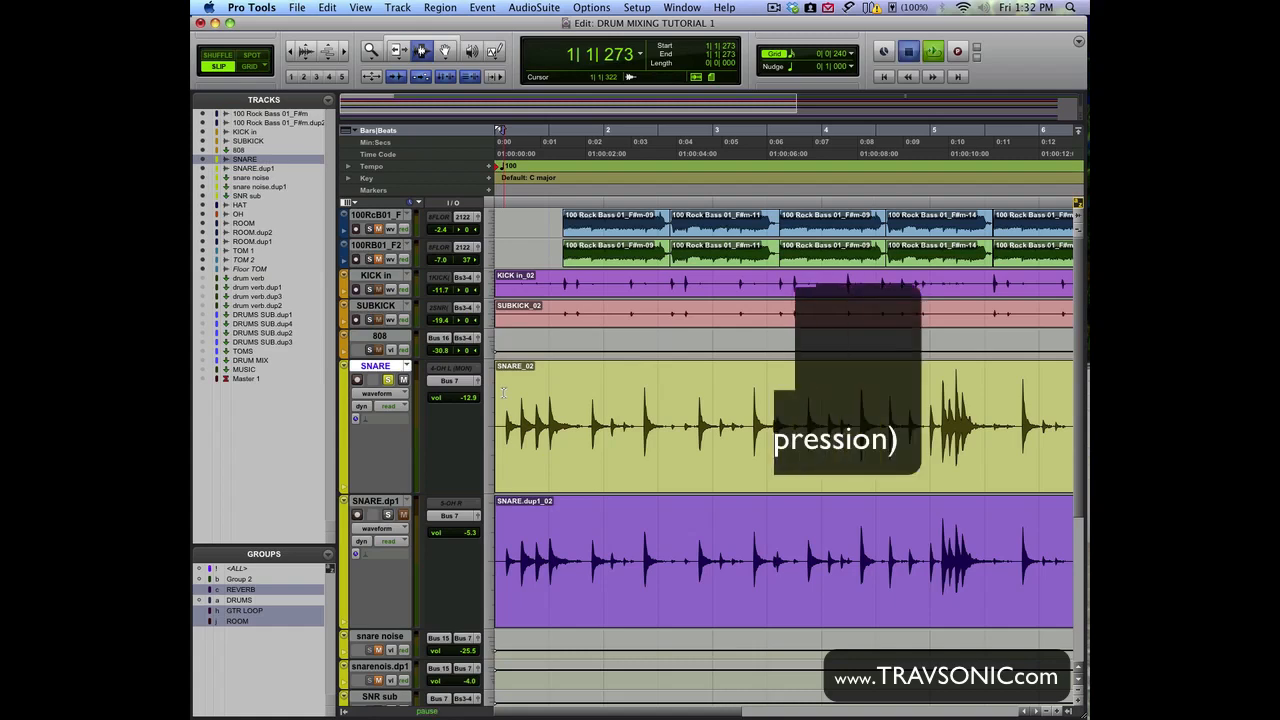
{"action": "key", "text": "space"}
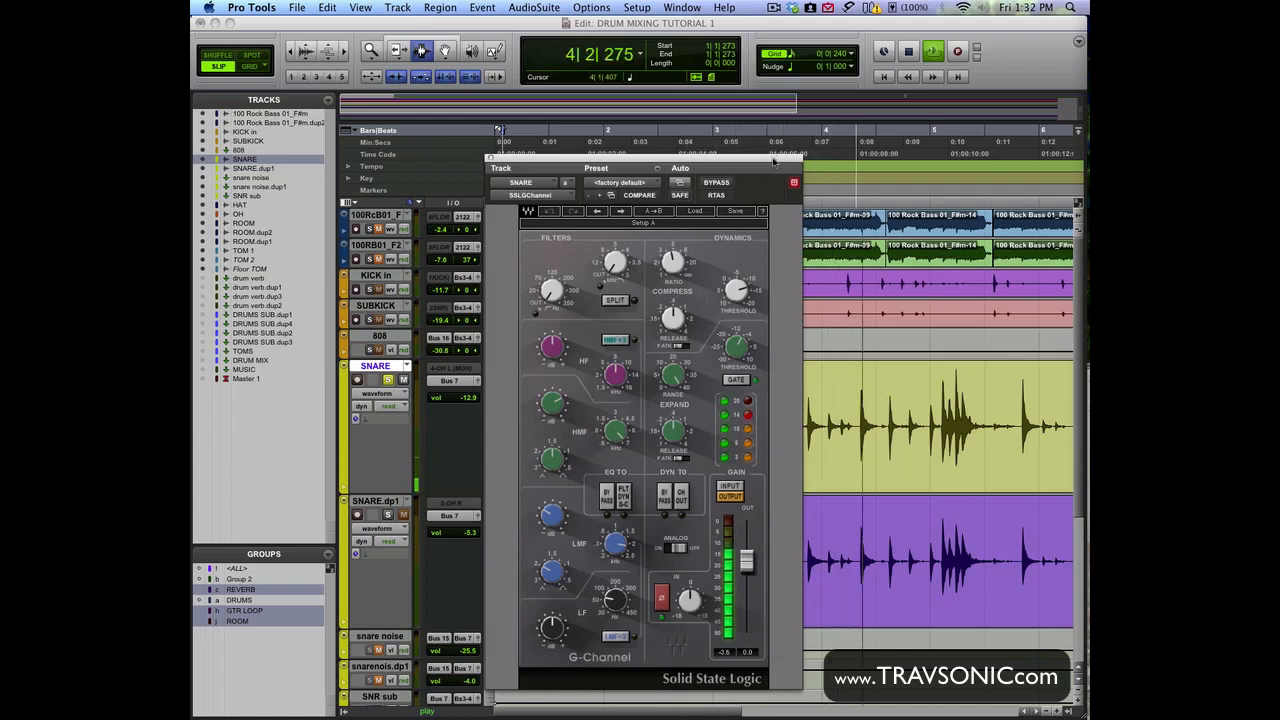
{"action": "left_click_drag", "start_coordinate": [774, 160], "coordinate": [893, 139]}
{"action": "key", "text": "space"}
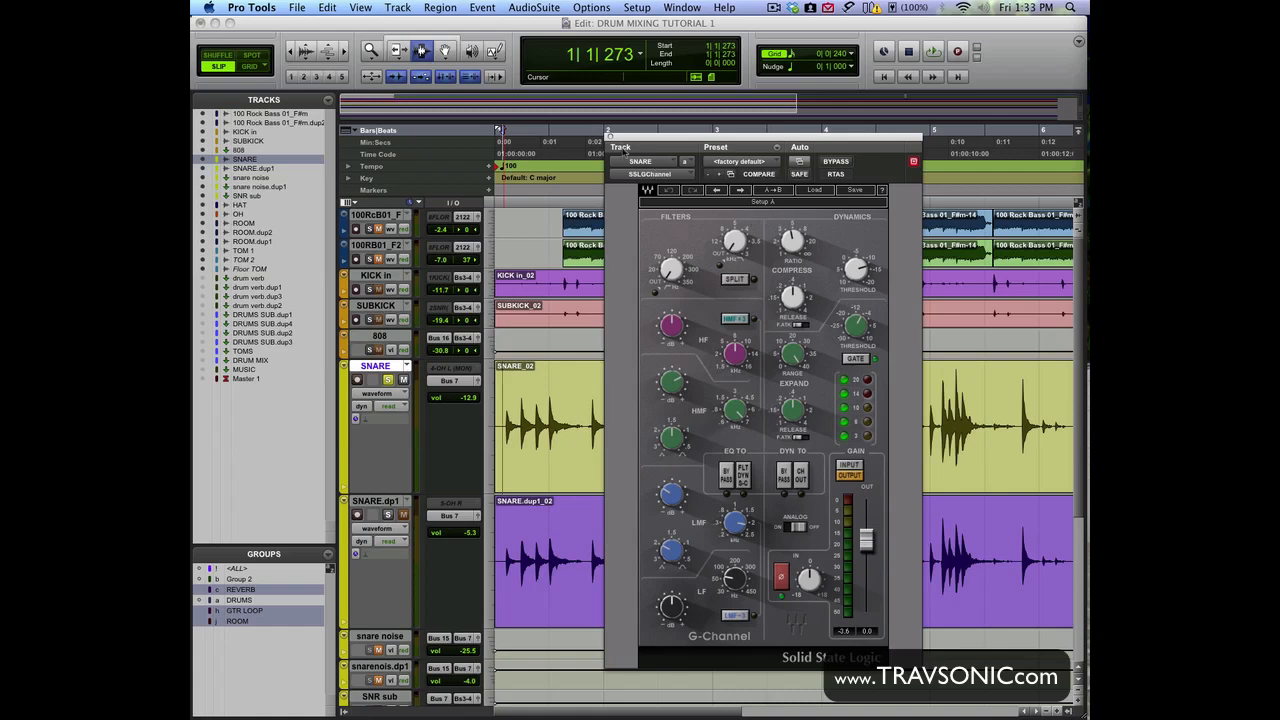
Step: Review the EQ 3 7-Band settings on the SNARE track and close its plug-in windows
{"action": "left_click", "coordinate": [611, 139]}
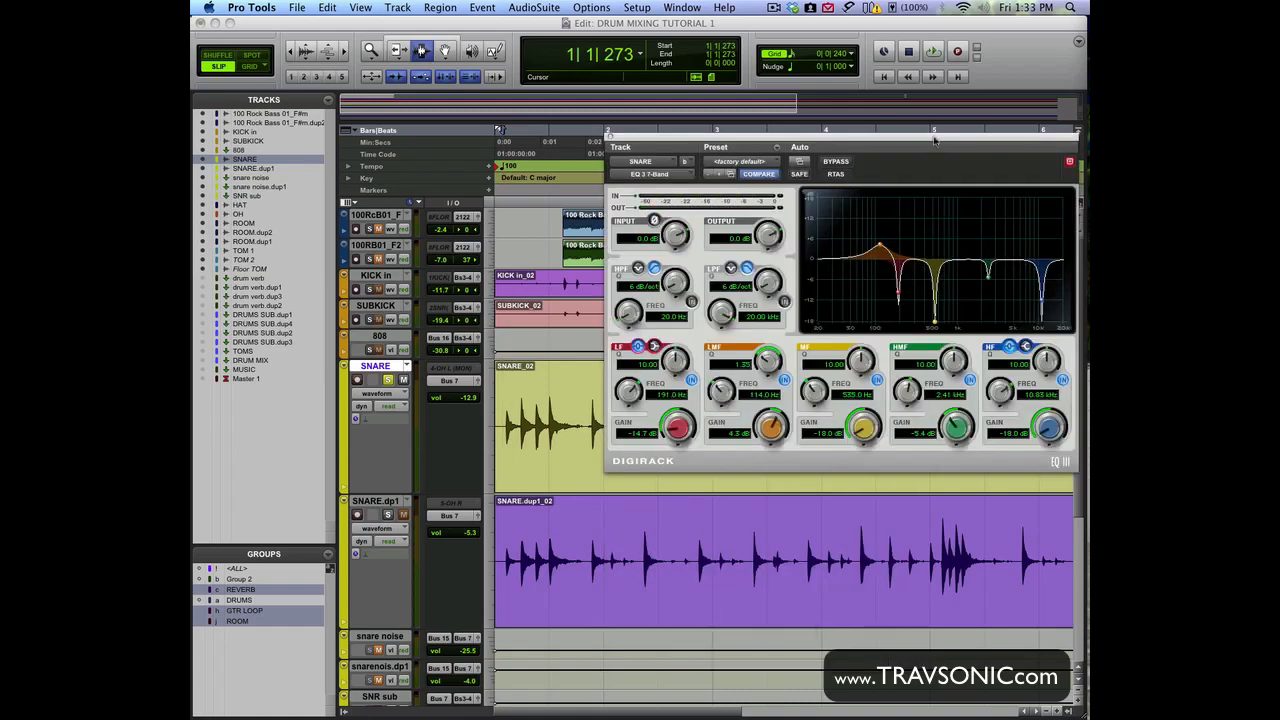
{"action": "left_click_drag", "start_coordinate": [938, 165], "coordinate": [840, 192]}
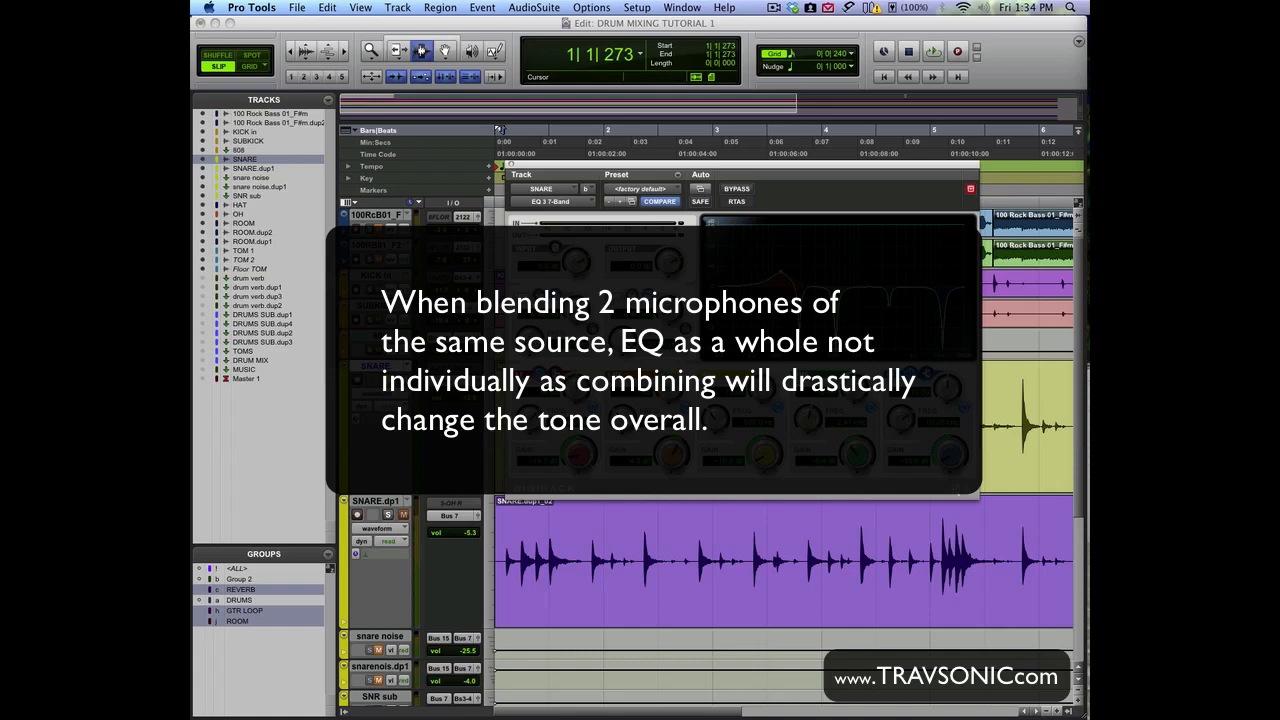
{"action": "left_click", "coordinate": [511, 164]}
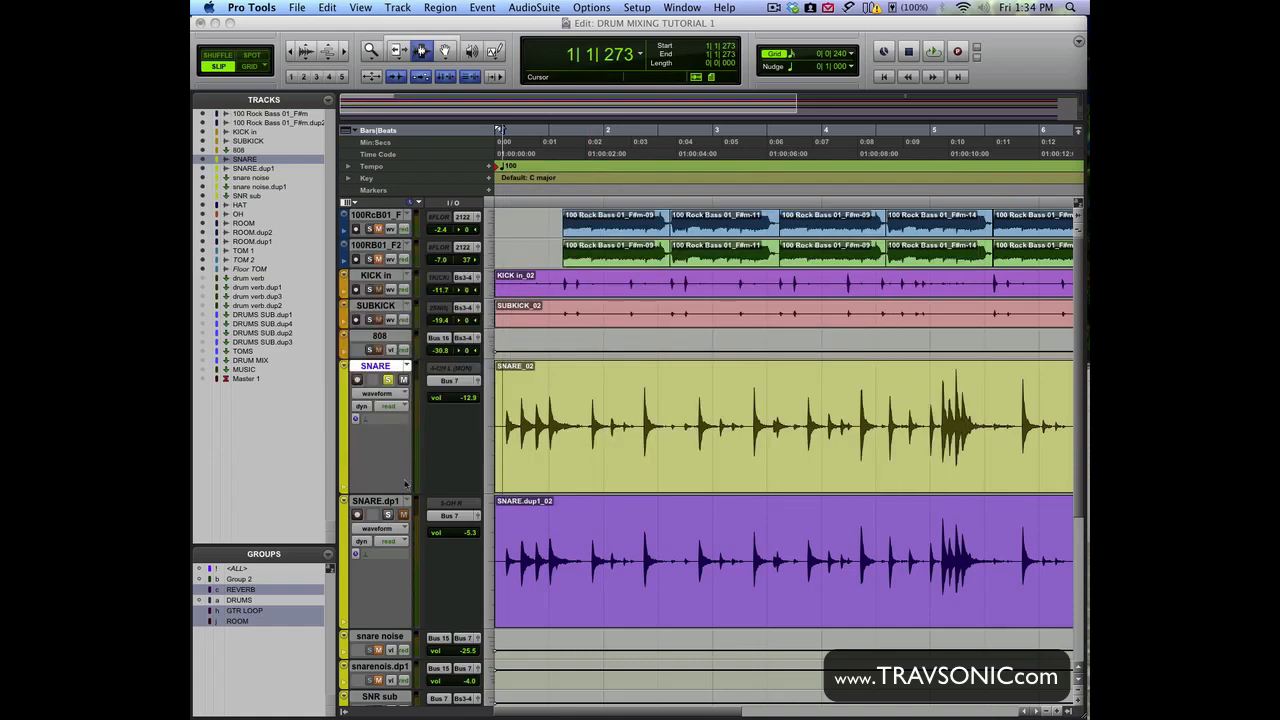
Step: Solo SNARE.dup1 together with SNARE and play both snare tracks blended from near the session start
{"action": "left_click", "coordinate": [389, 515]}
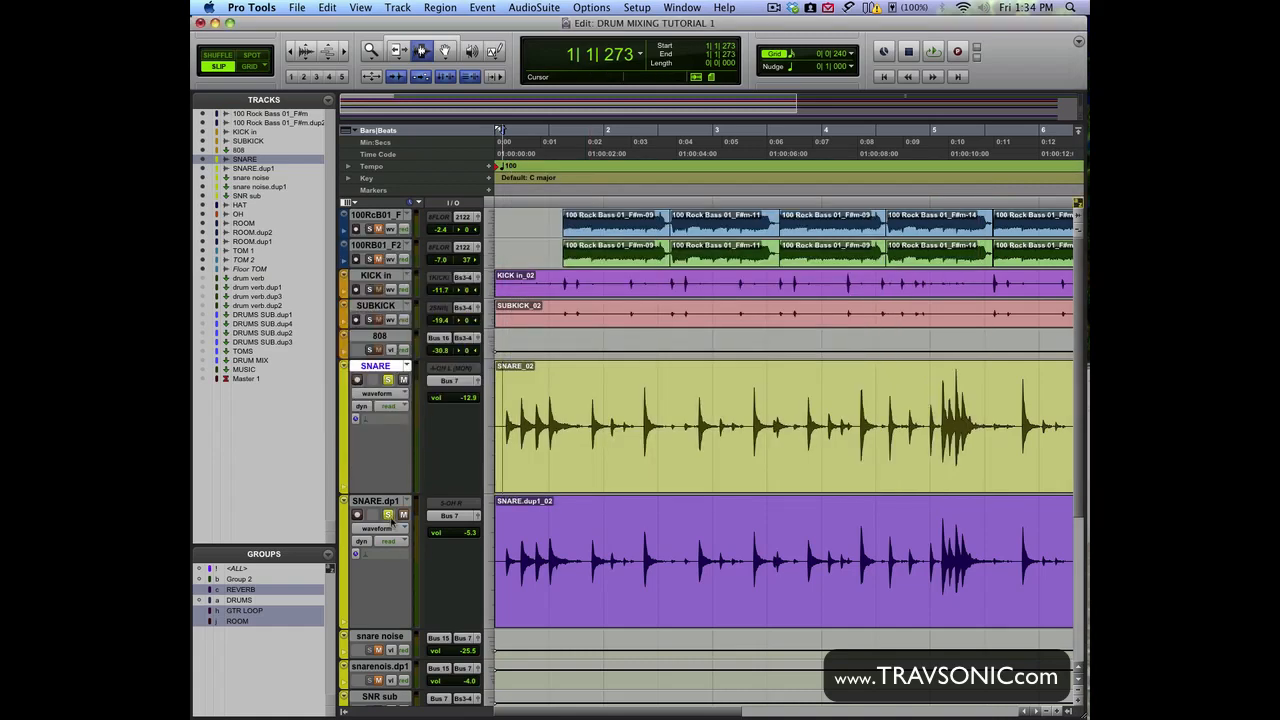
{"action": "left_click", "coordinate": [517, 420]}
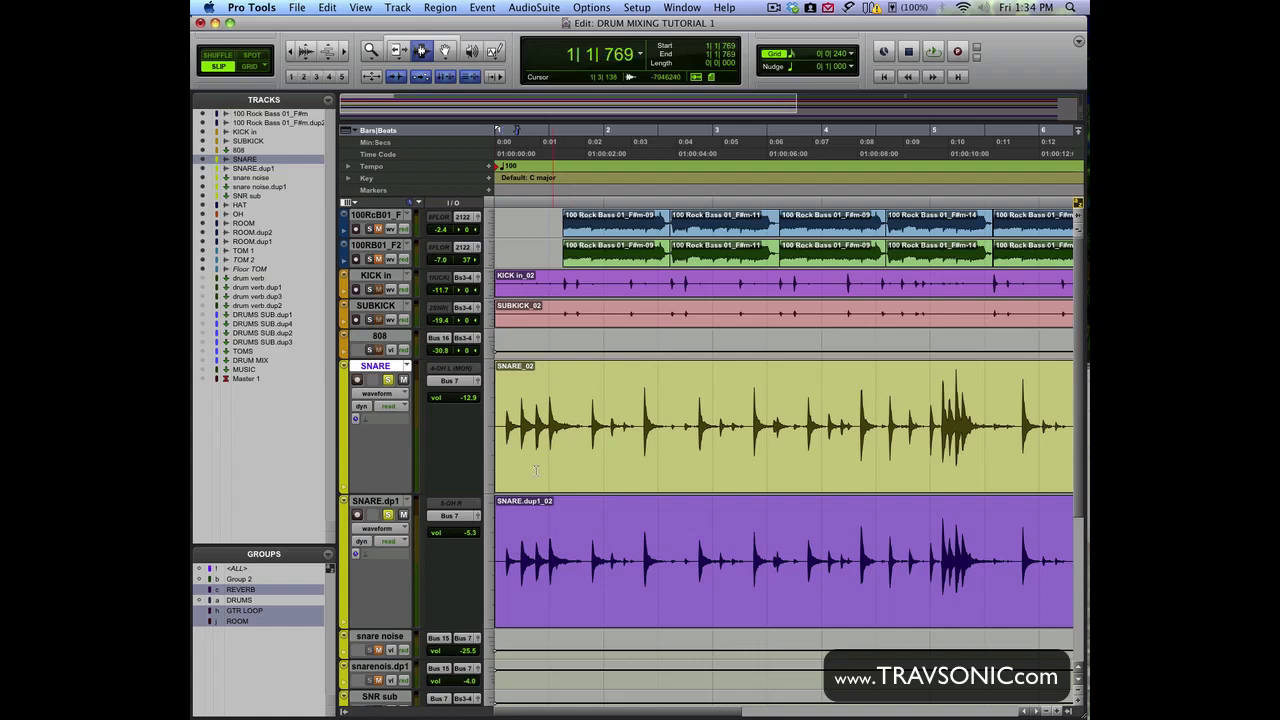
{"action": "left_click", "coordinate": [499, 418]}
{"action": "key", "text": "space"}
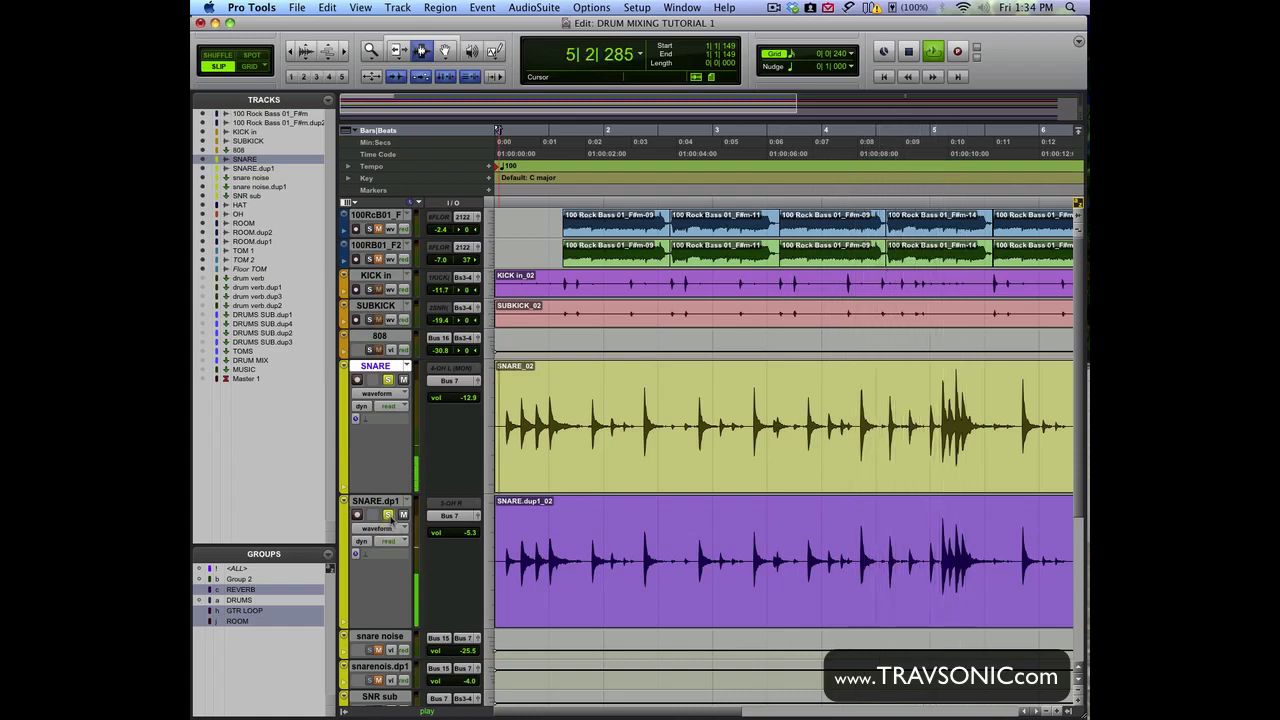
{"action": "key", "text": "space"}
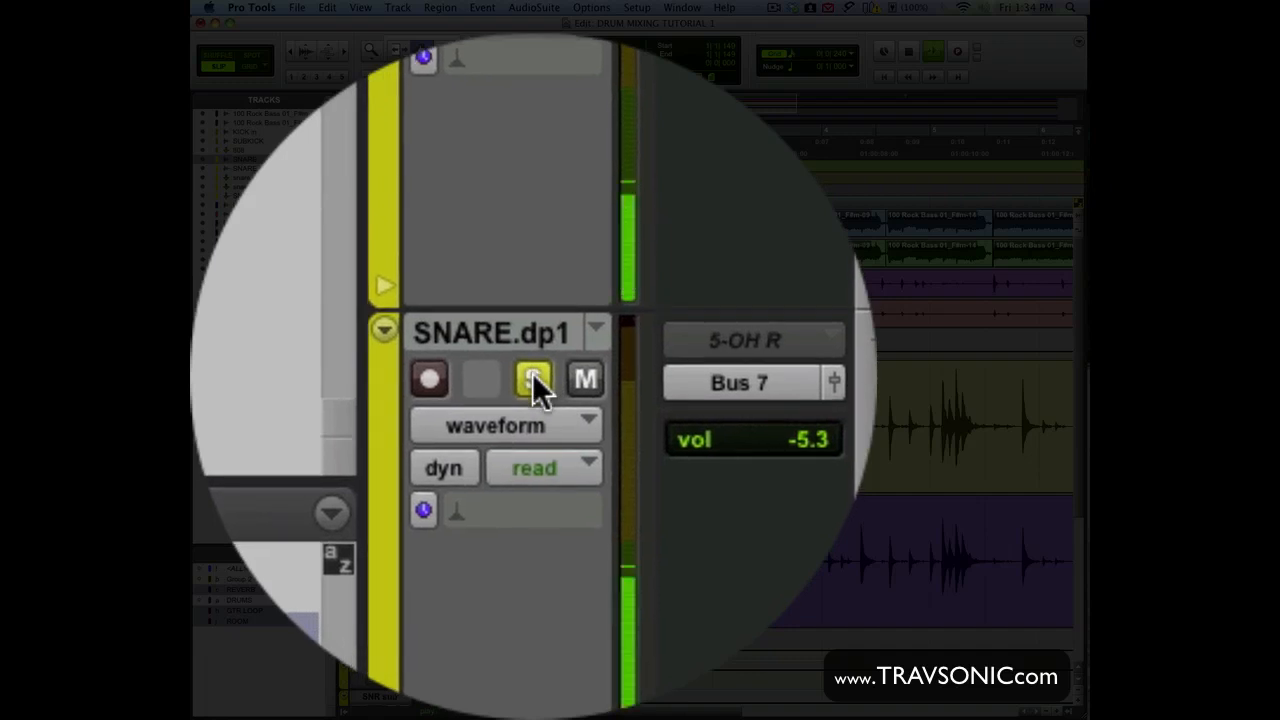
Step: Toggle the solos of SNARE.dup1 and SNARE during playback to compare each microphone alone with the blend
{"action": "left_click", "coordinate": [532, 378]}
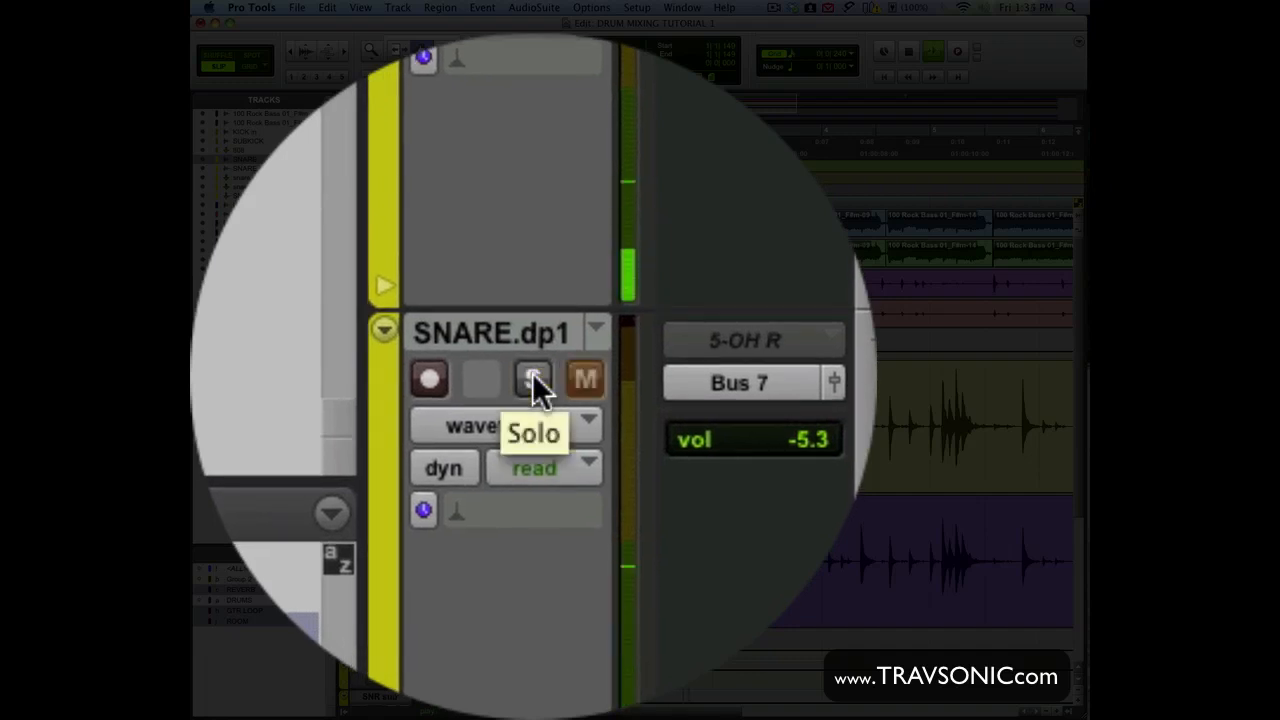
{"action": "left_click", "coordinate": [532, 378]}
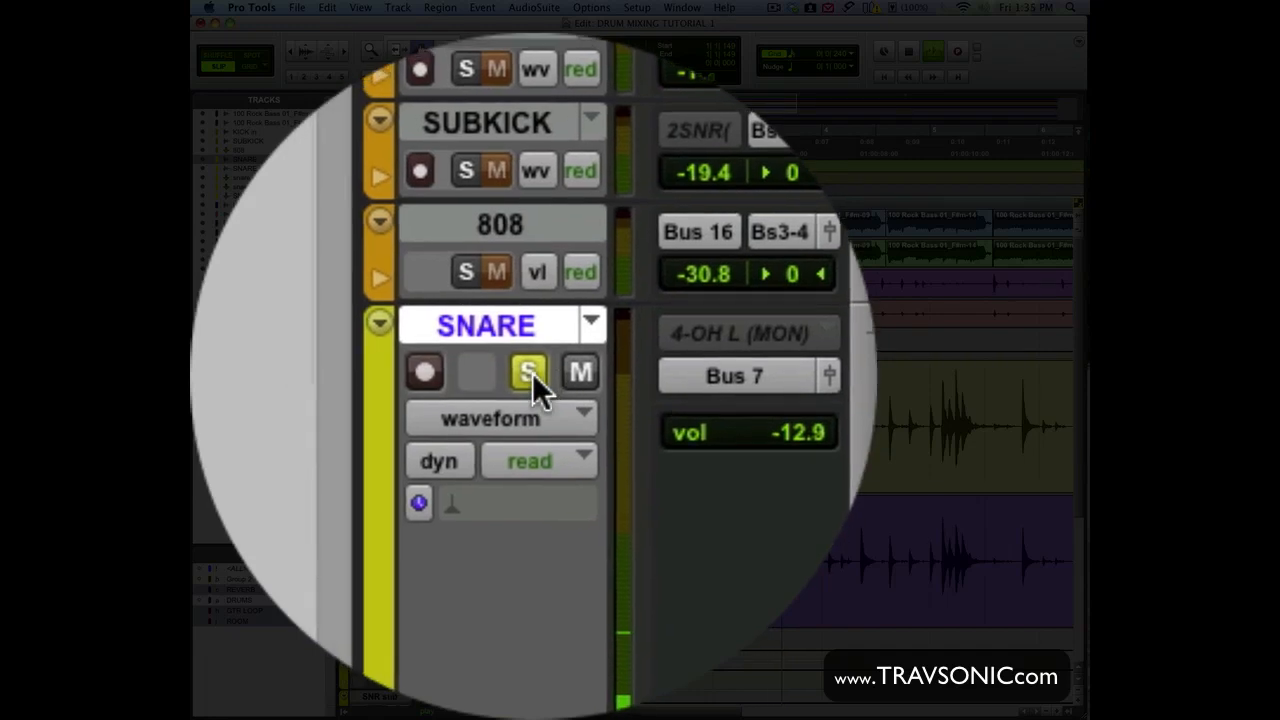
{"action": "left_click", "coordinate": [510, 376]}
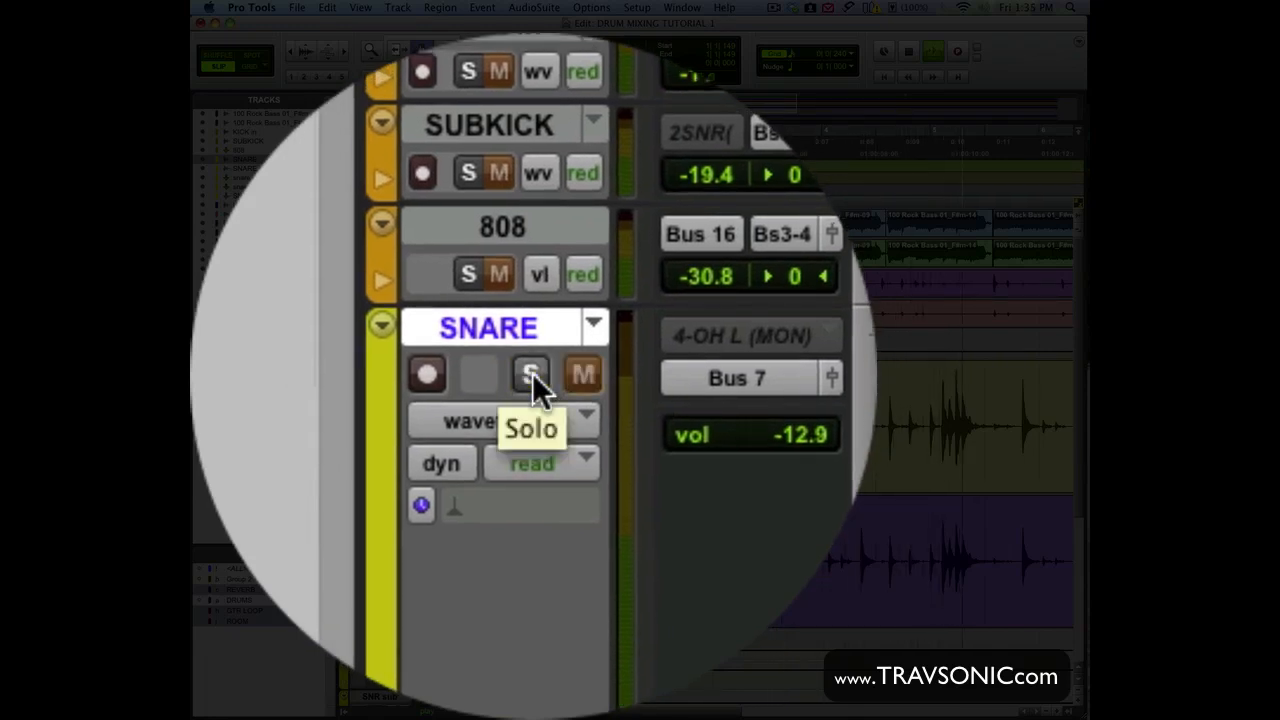
{"action": "left_click", "coordinate": [532, 373]}
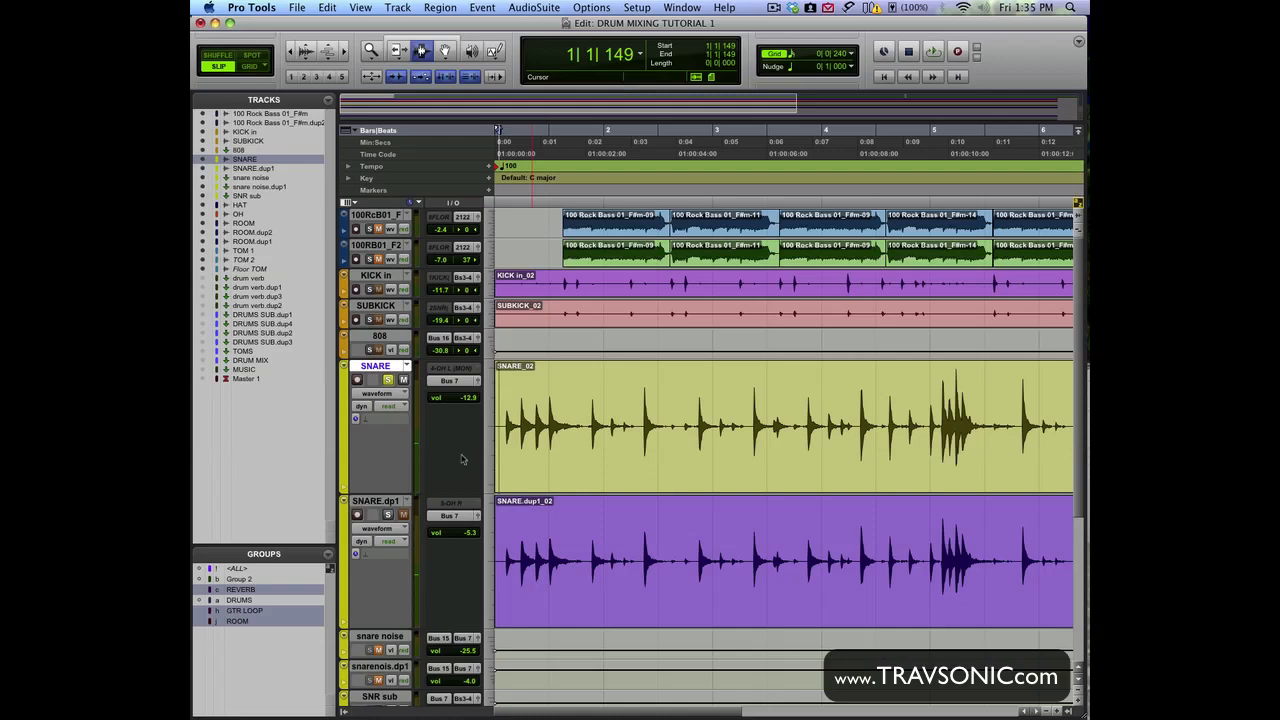
Step: Clear the solo on SNARE, mute that track, and play the drum mix from the session start with only SNARE.dup1
{"action": "left_click", "coordinate": [388, 379]}
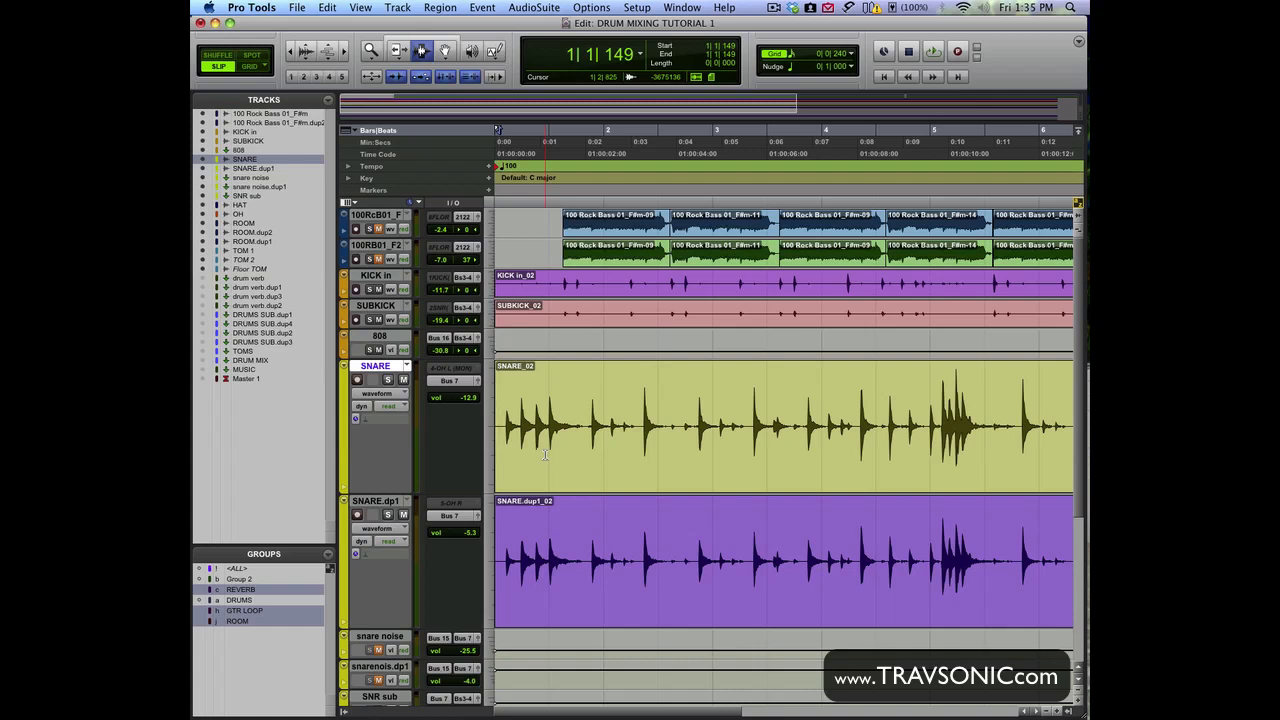
{"action": "left_click", "coordinate": [403, 380]}
{"action": "left_click", "coordinate": [513, 243]}
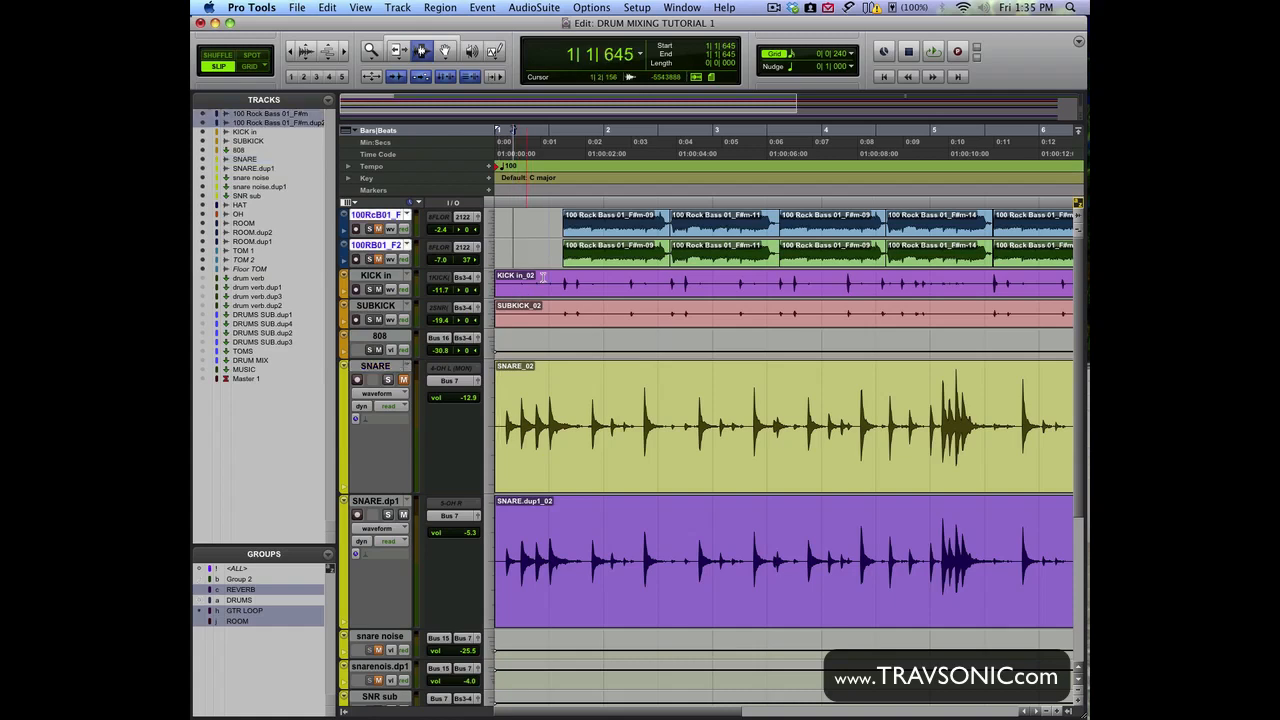
{"action": "key", "text": "Return"}
{"action": "key", "text": "space"}
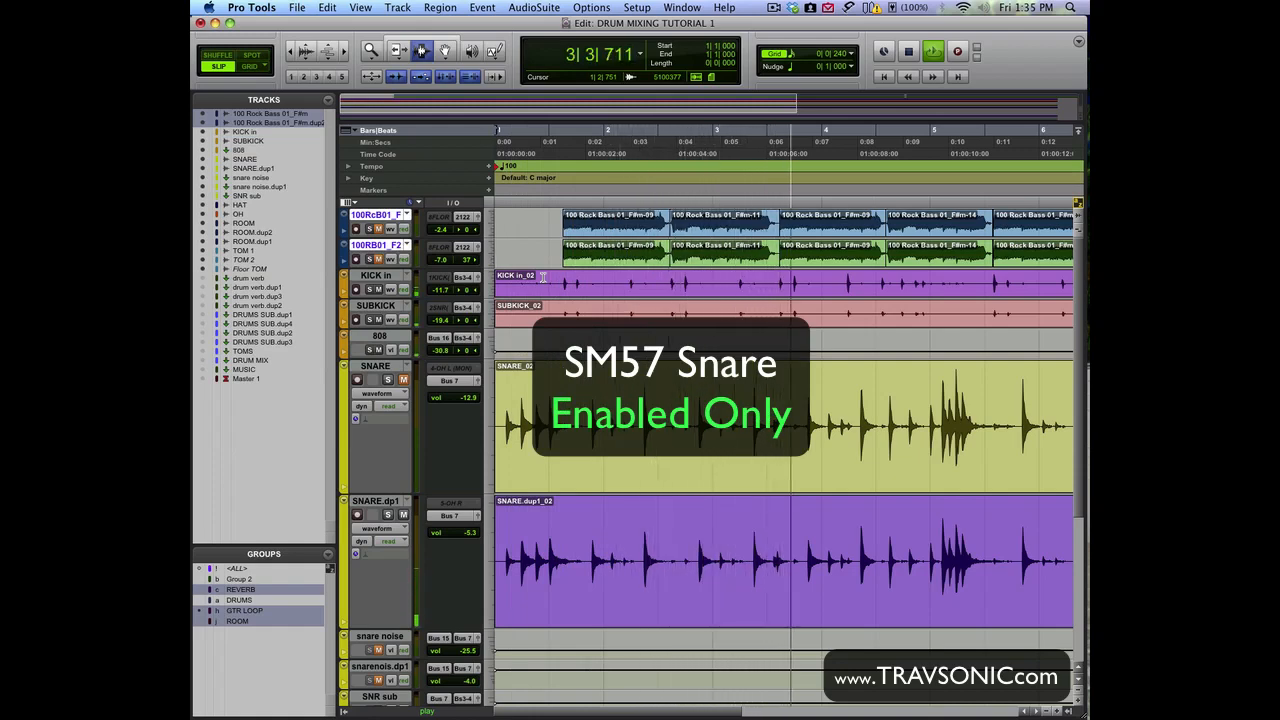
{"action": "key", "text": "space"}
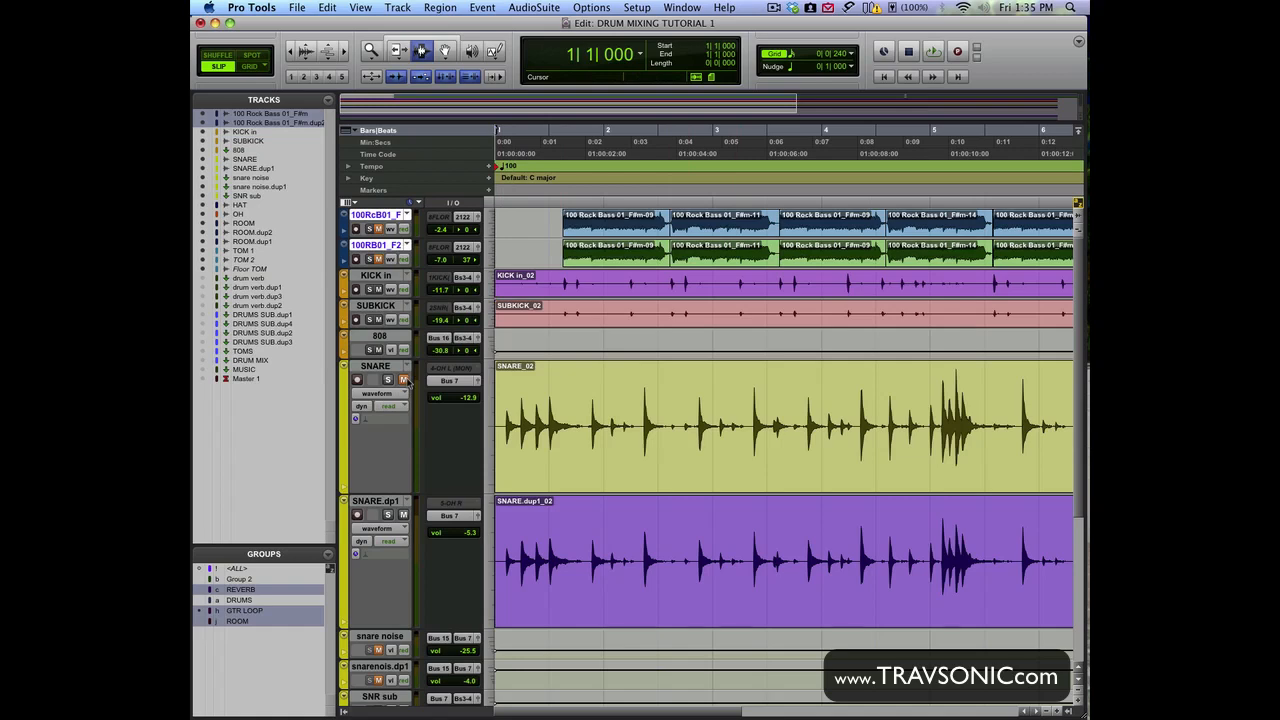
Step: Unmute the SNARE track and play the full drum mix from the session start
{"action": "left_click", "coordinate": [404, 380]}
{"action": "left_click", "coordinate": [932, 52]}
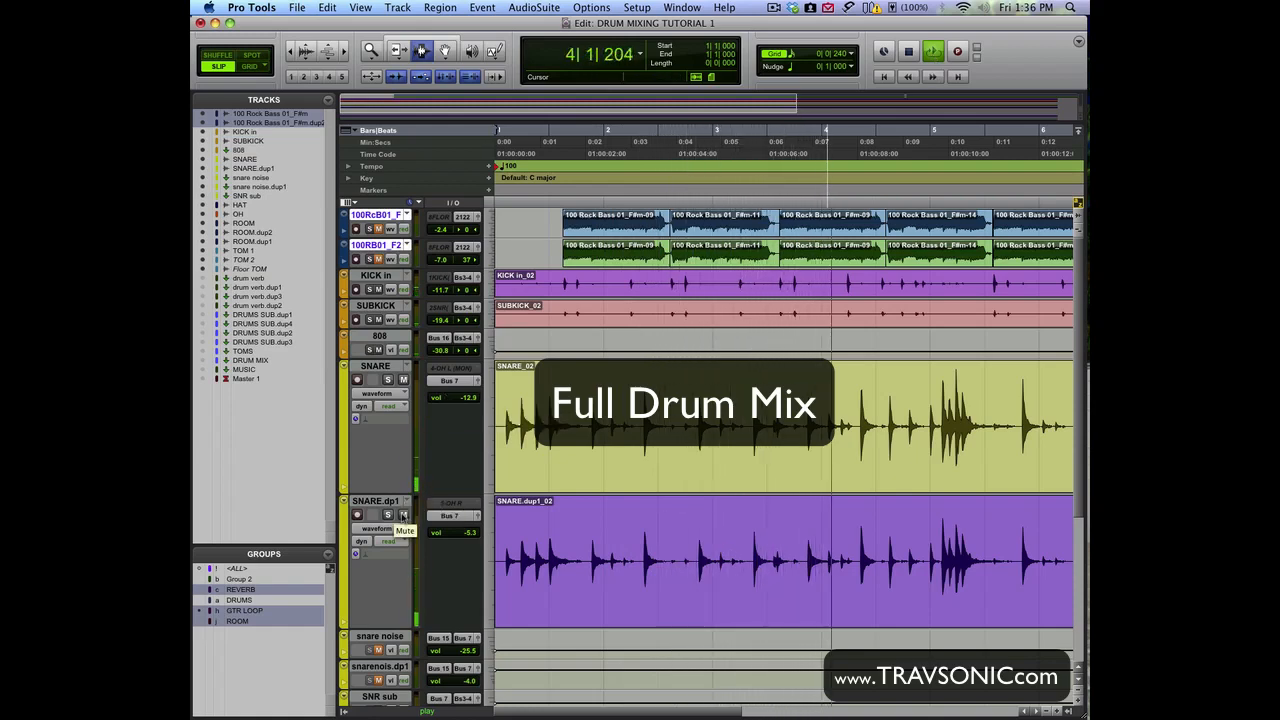
Step: Play the drum mix from the session start with SNARE.dup1 muted so only the SNARE microphone is heard
{"action": "key", "text": "space"}
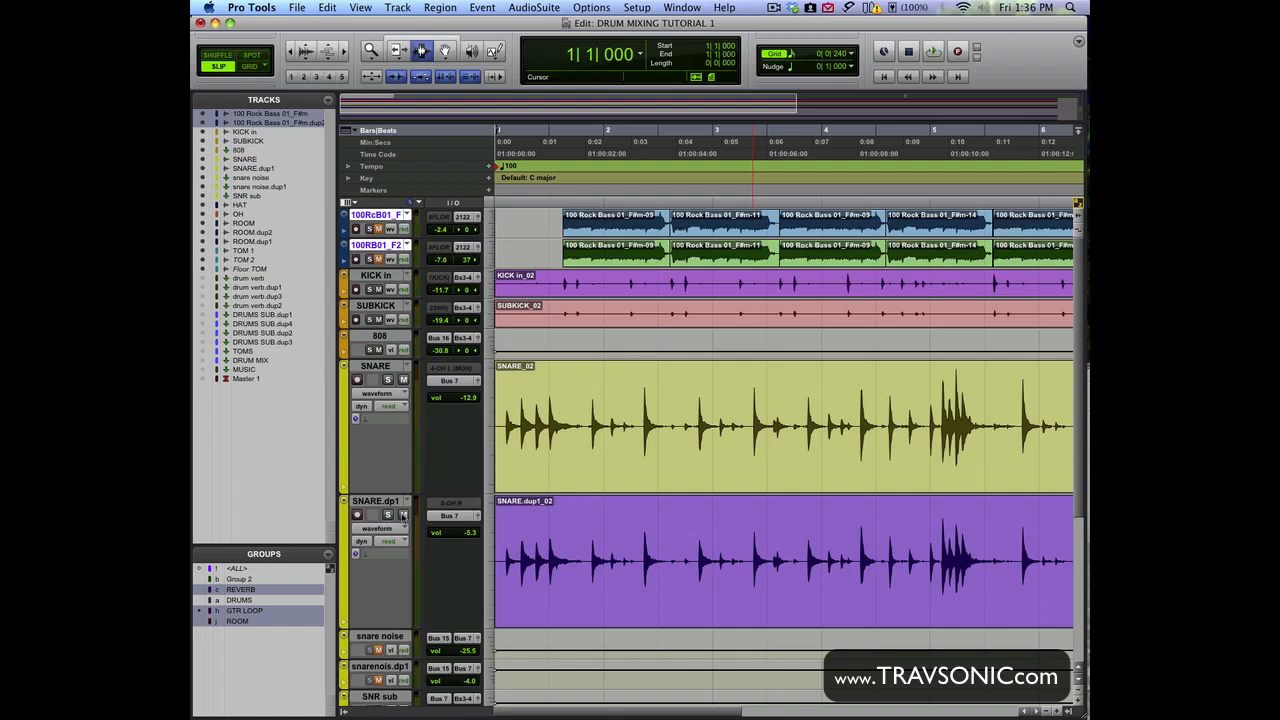
{"action": "key", "text": "space"}
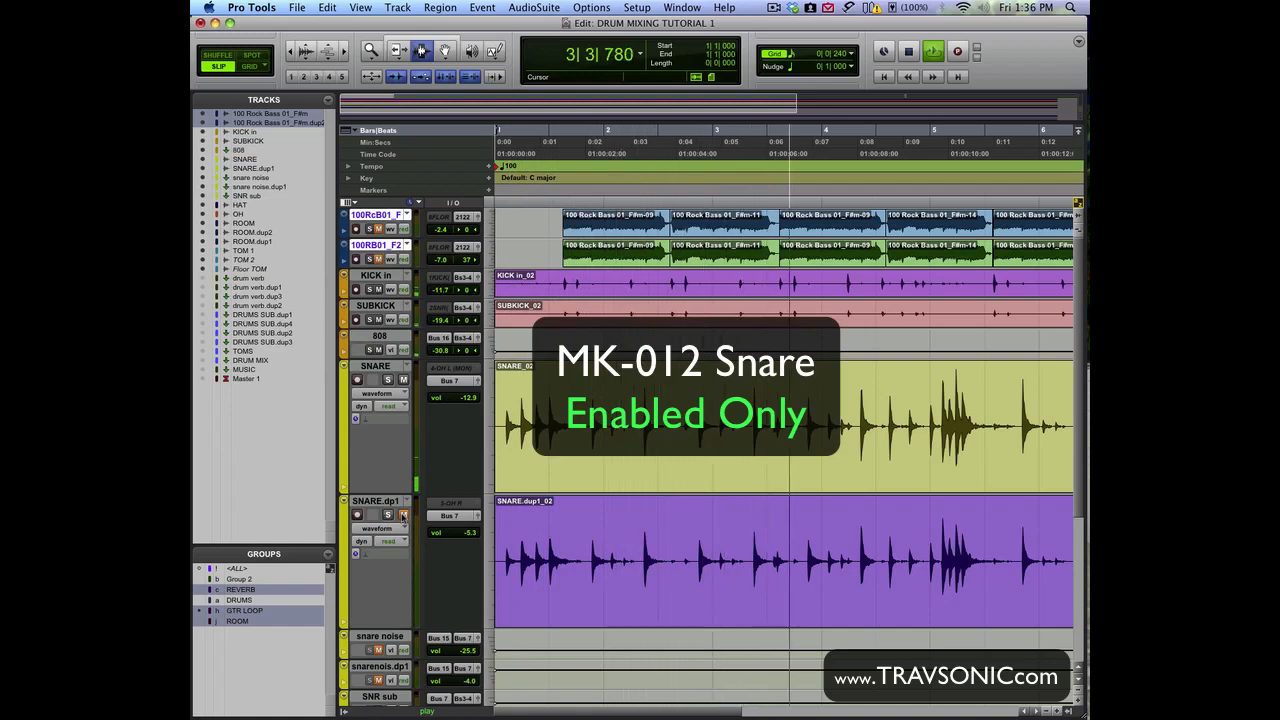
{"action": "key", "text": "space"}
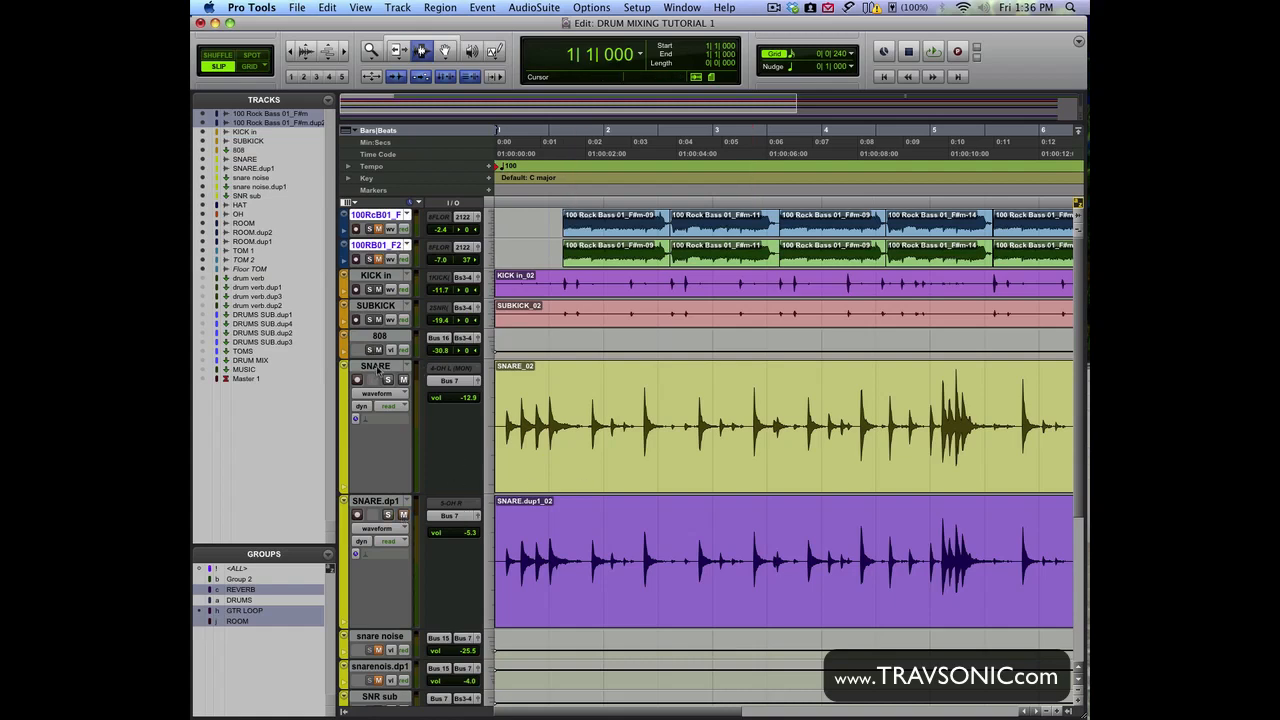
Step: Enlarge the SNARE and SNARE.dup1 track heights and zoom the timeline out to show both regions in full
{"action": "left_click", "coordinate": [378, 366]}
{"action": "left_click", "coordinate": [380, 500]}
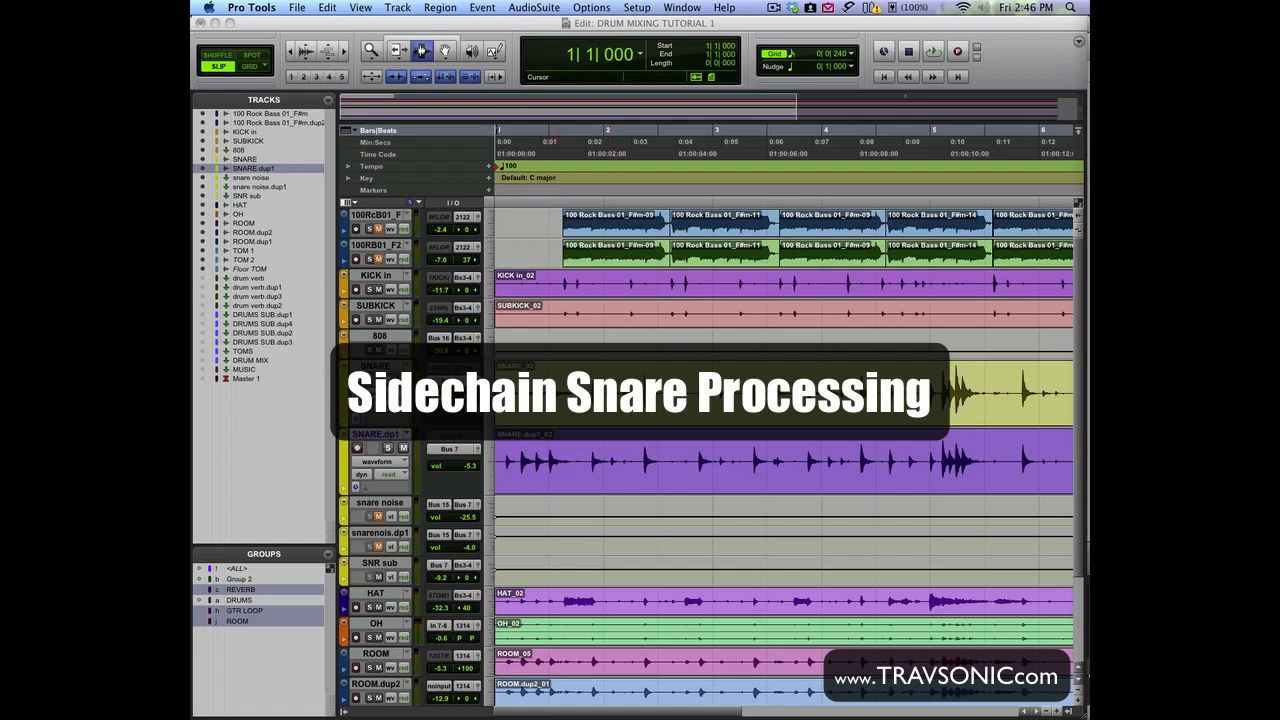
{"action": "left_click", "coordinate": [489, 402]}
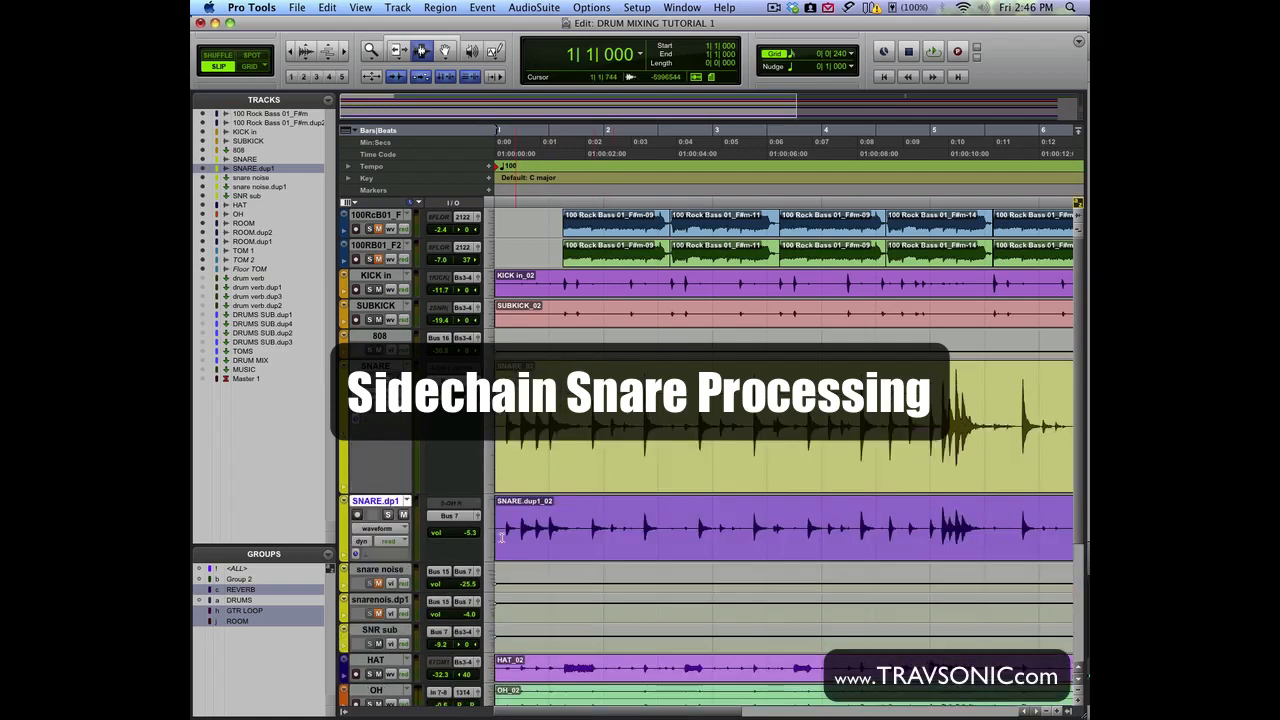
{"action": "left_click", "coordinate": [491, 534]}
{"action": "left_click", "coordinate": [497, 546]}
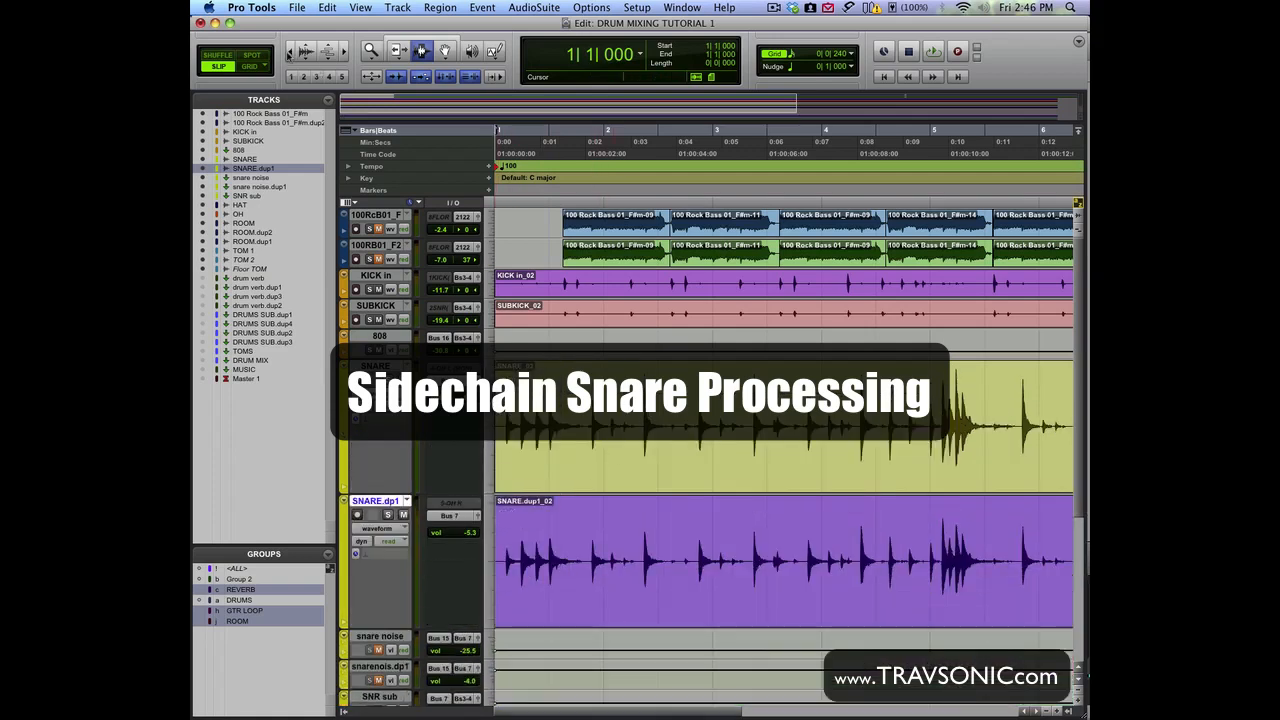
{"action": "left_click", "coordinate": [290, 54]}
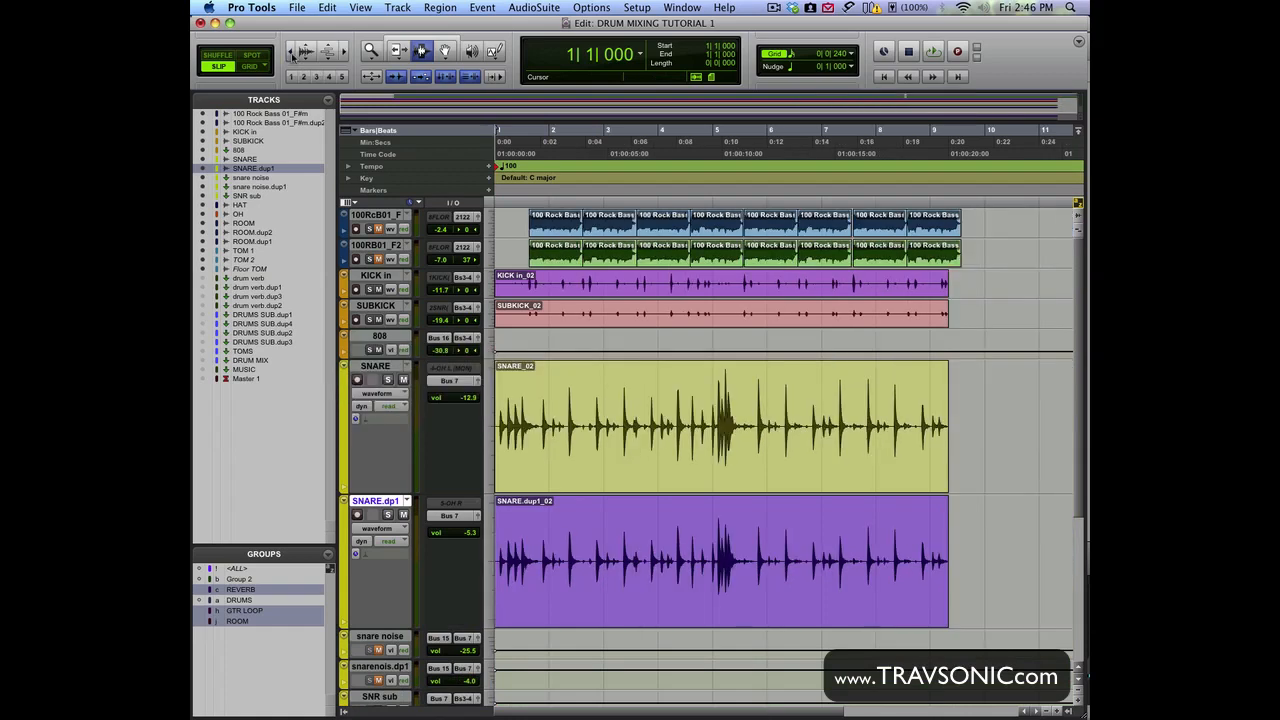
Step: Highlight a short passage near the beginning of the SNARE_02 region, and return to the session start
{"action": "left_click", "coordinate": [532, 430]}
{"action": "left_click_drag", "start_coordinate": [570, 432], "coordinate": [603, 433]}
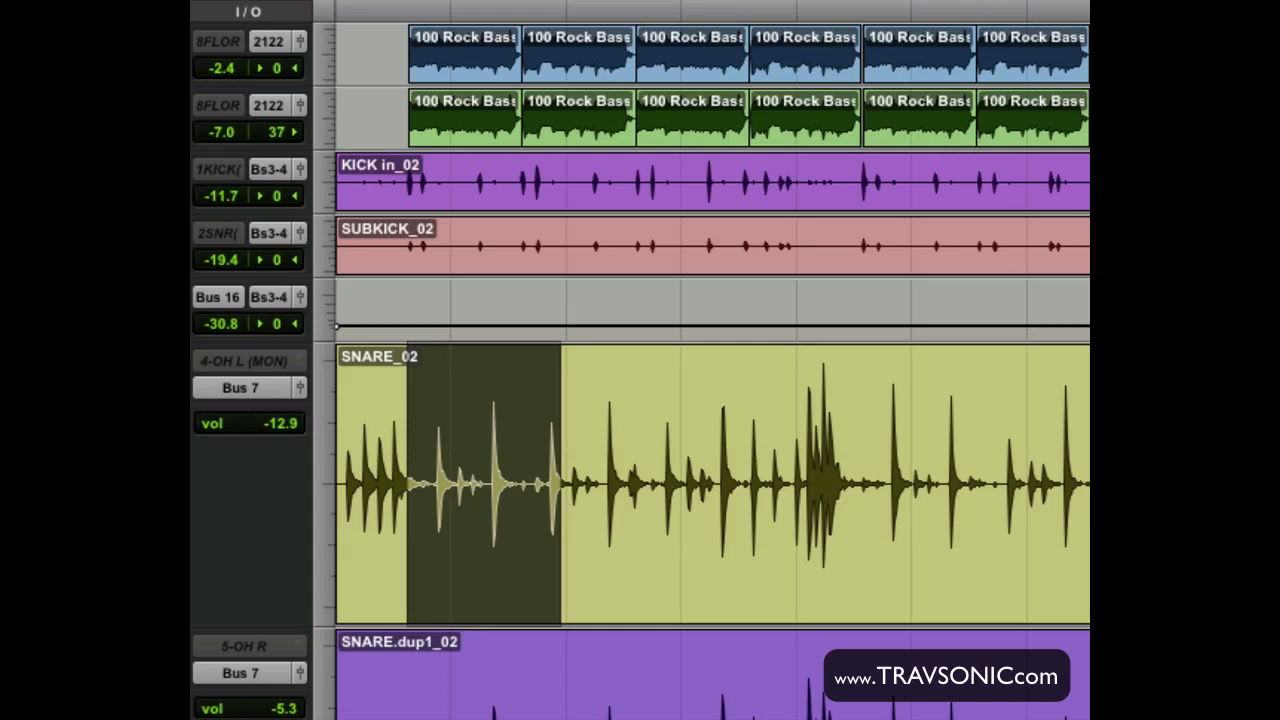
{"action": "key", "text": "Return"}
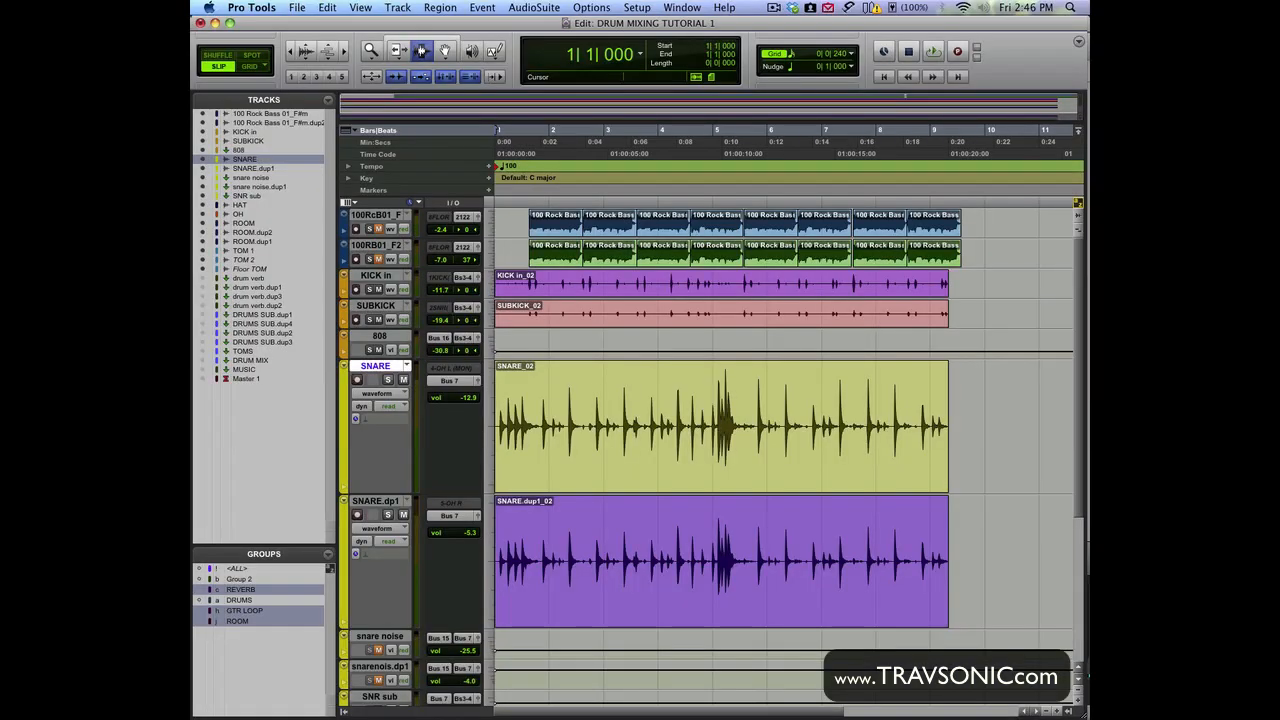
Step: Bring the Mix window fully into view and select the SNARE and SNARE.dp1 channels together
{"action": "key", "text": "super+equal"}
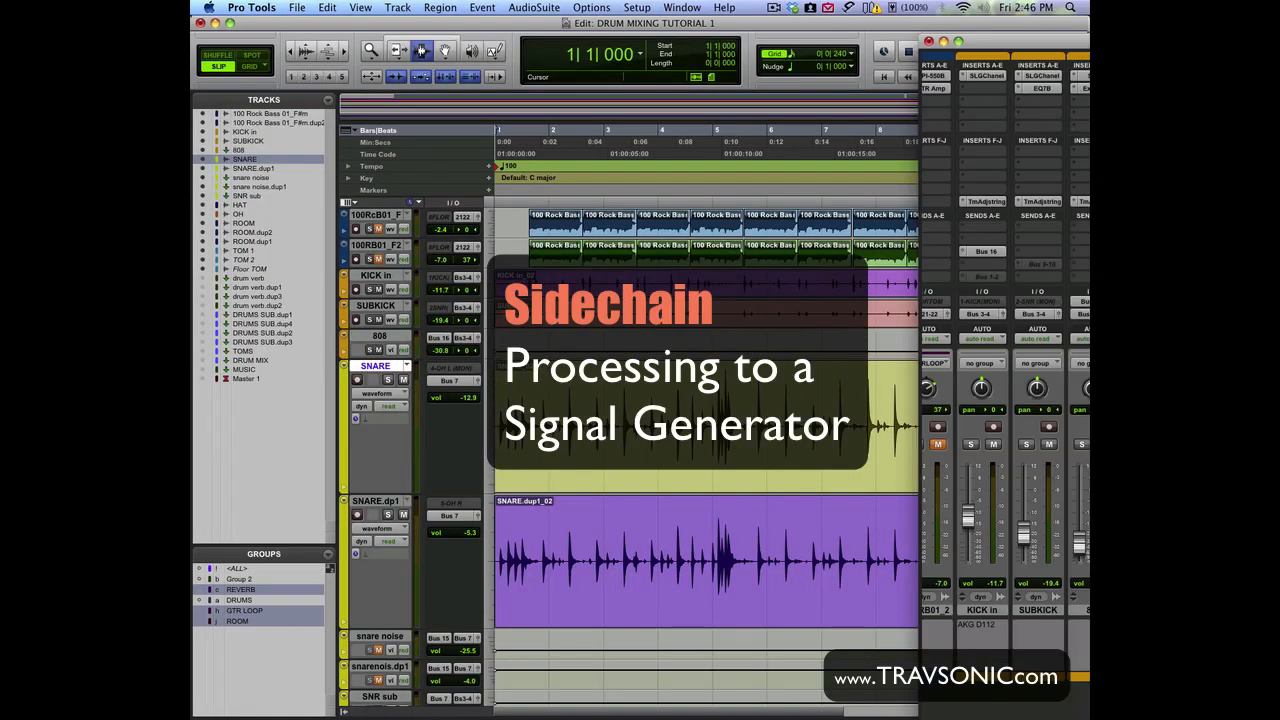
{"action": "left_click_drag", "start_coordinate": [1195, 48], "coordinate": [469, 29]}
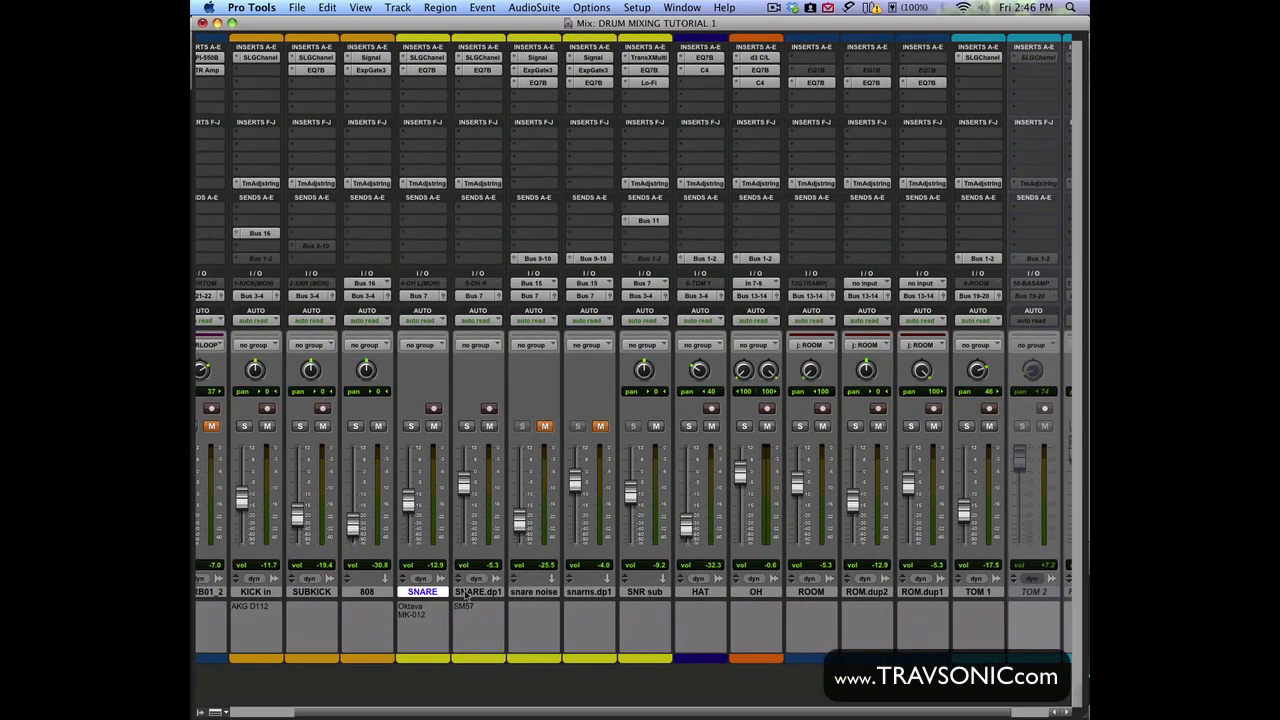
{"action": "left_click", "coordinate": [482, 591]}
{"action": "left_click", "coordinate": [426, 593]}
{"action": "left_click", "coordinate": [477, 593]}
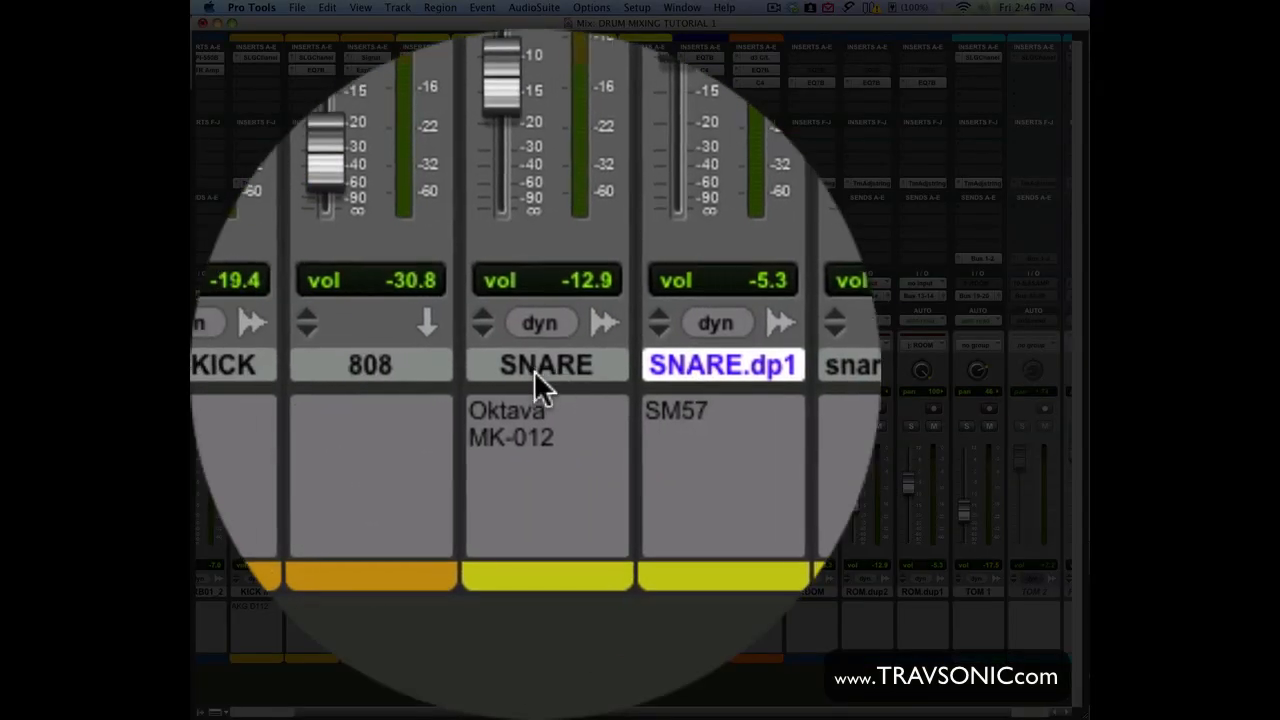
{"action": "left_click", "coordinate": [424, 592], "text": "shift"}
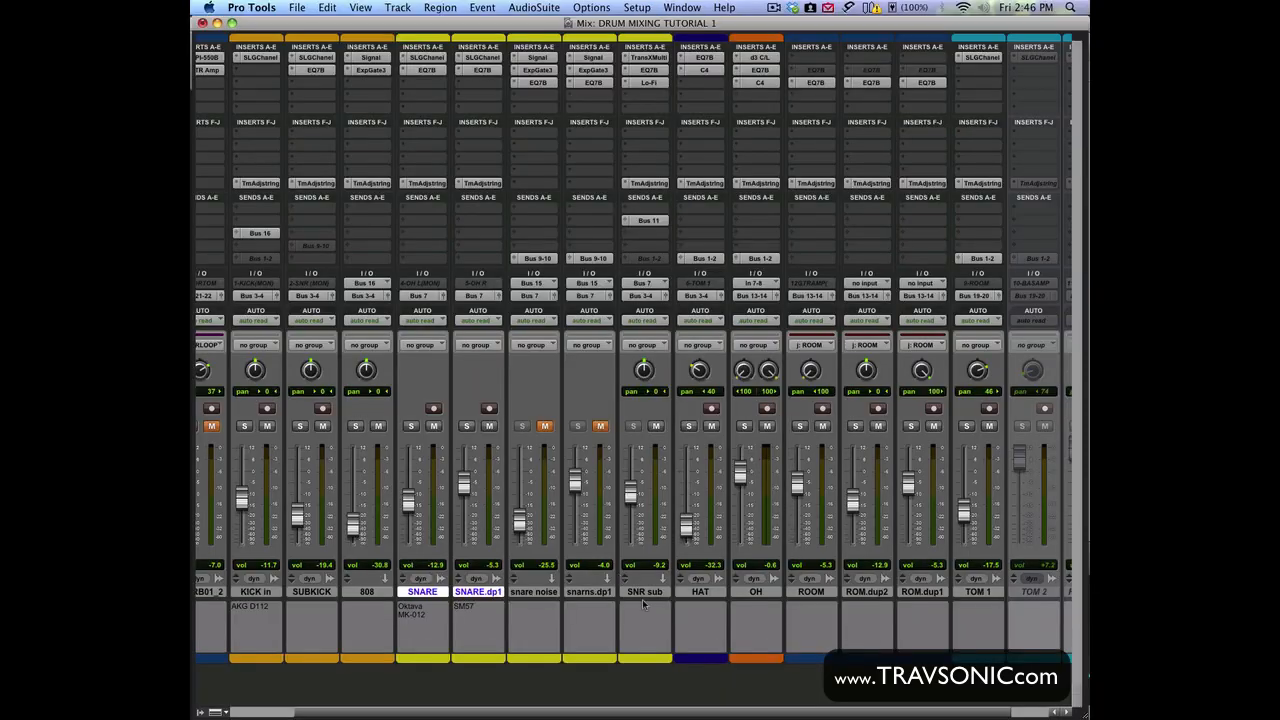
Step: Trace the snare routing by selecting SNARE and SNARE.dp1 together, followed by the SNR sub channel
{"action": "left_click", "coordinate": [643, 594]}
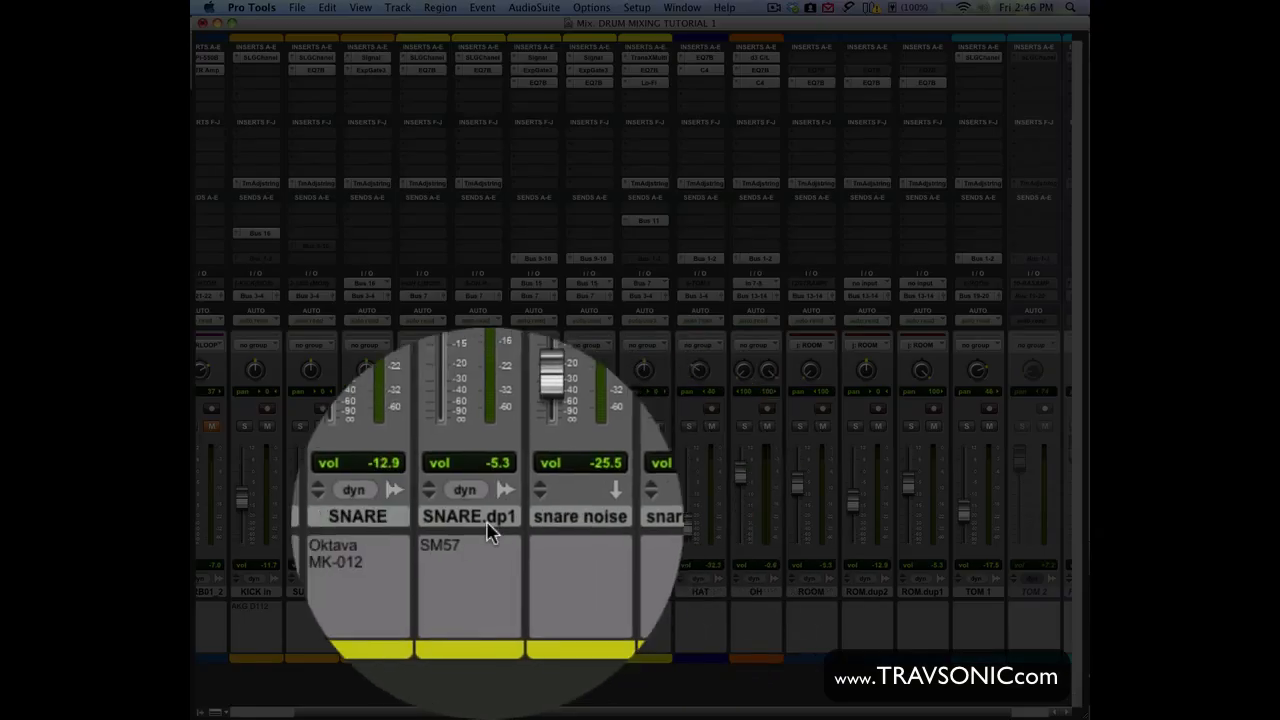
{"action": "left_click", "coordinate": [420, 528]}
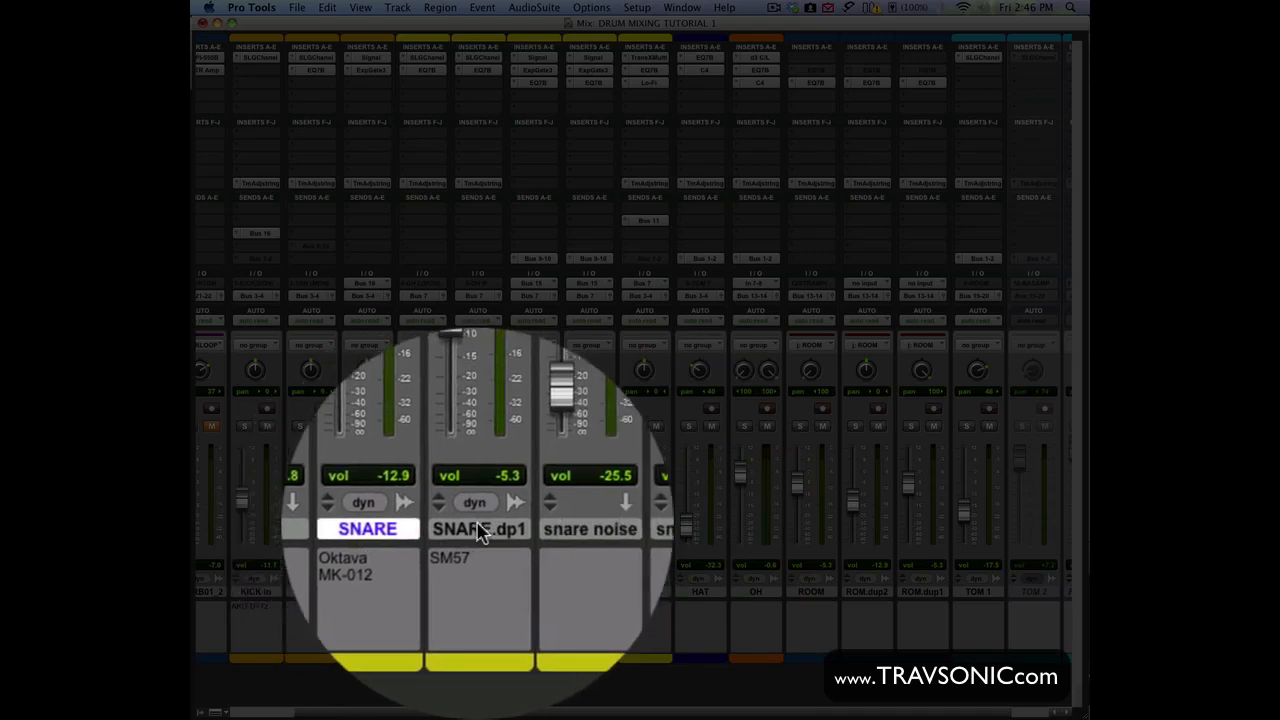
{"action": "left_click", "coordinate": [478, 535], "text": "shift"}
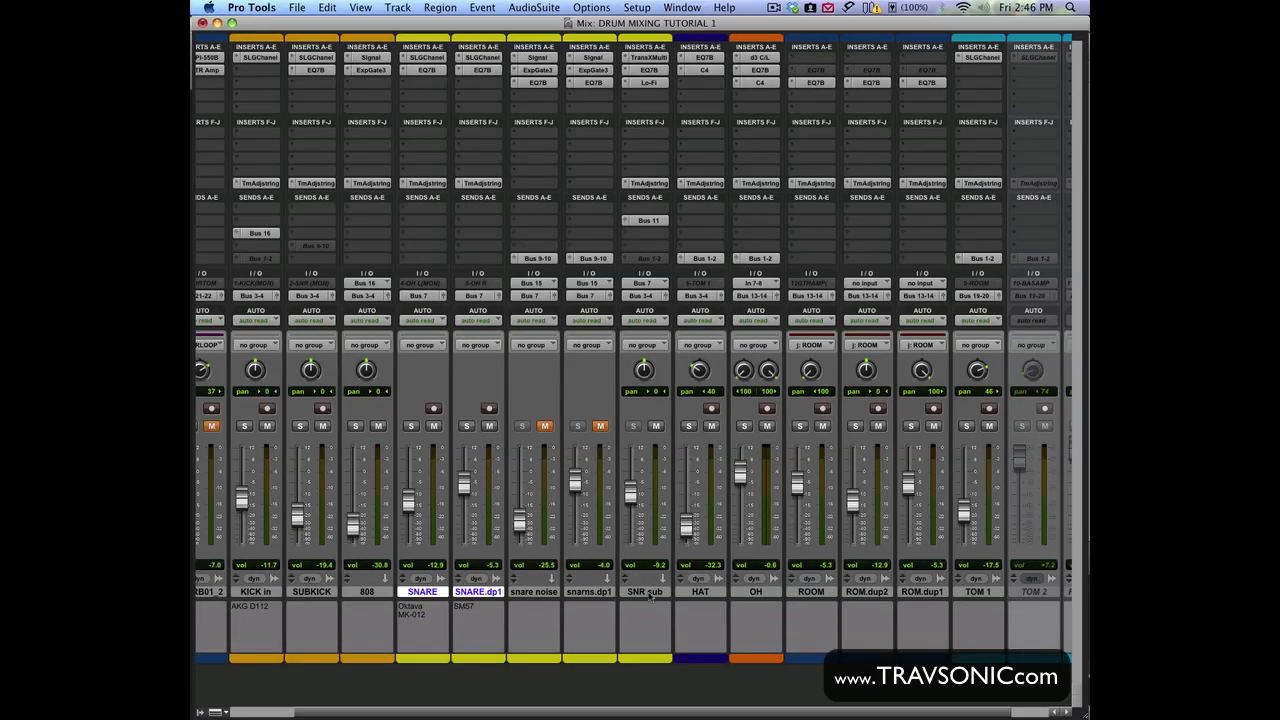
{"action": "left_click", "coordinate": [645, 592]}
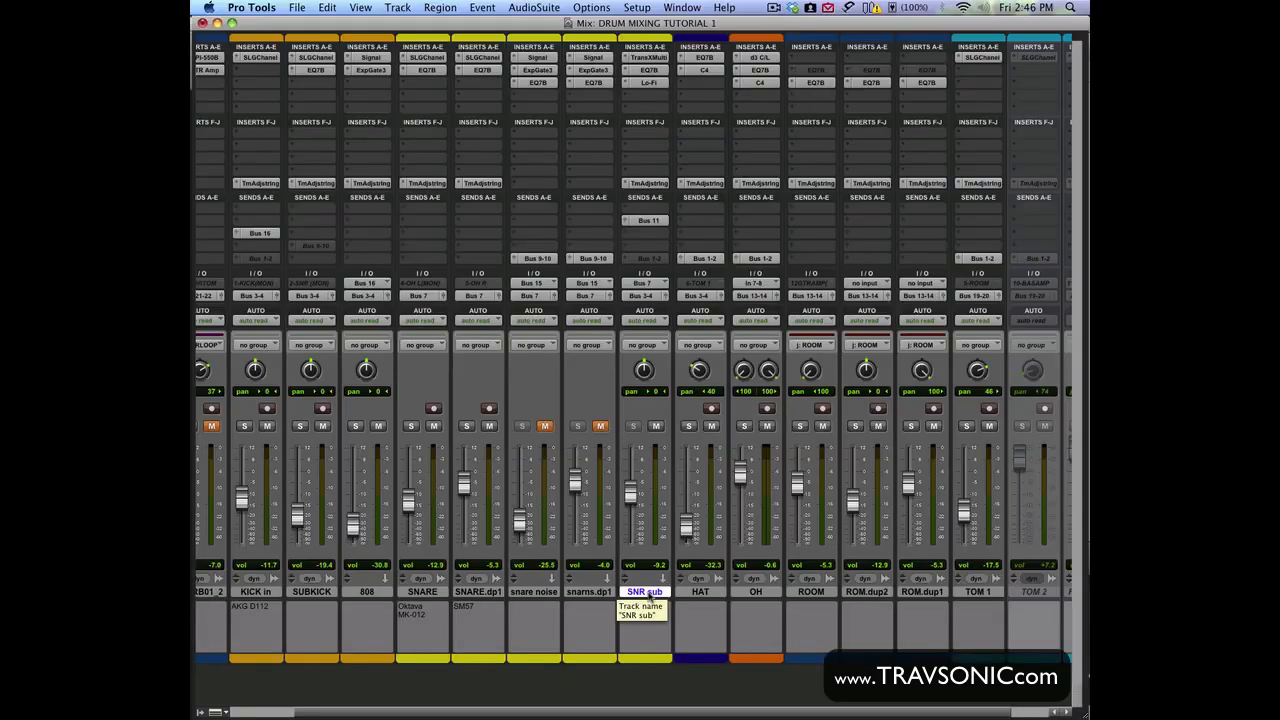
Step: Select the snare noise and snarns.dp1 channels and open the Signal Generator on snare noise, moving its window clear of the faders
{"action": "left_click", "coordinate": [535, 593]}
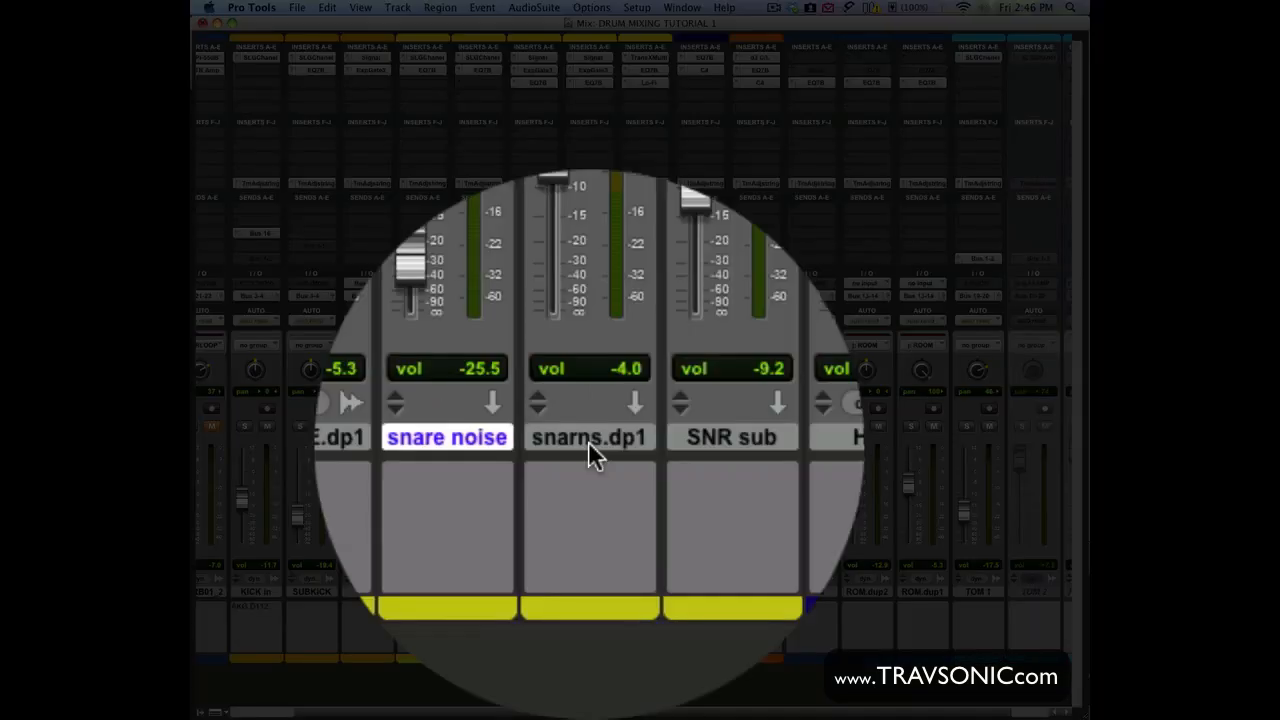
{"action": "left_click", "coordinate": [590, 593], "text": "shift"}
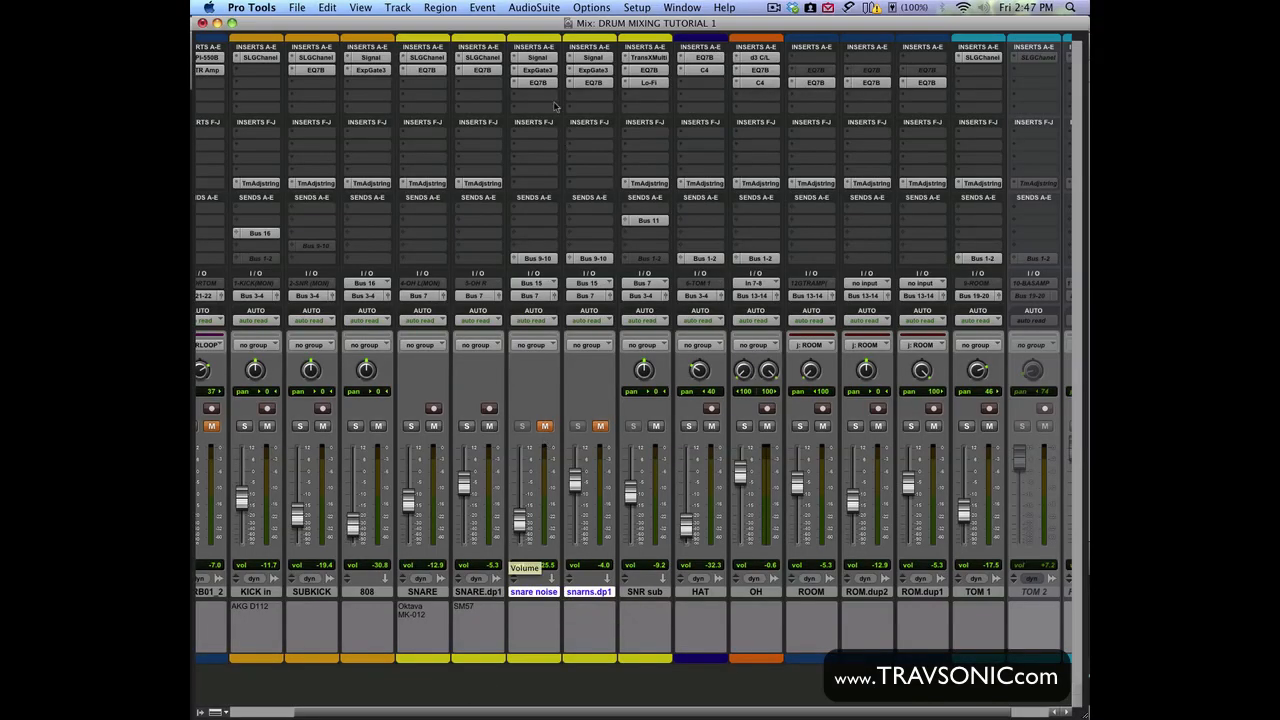
{"action": "left_click", "coordinate": [538, 57]}
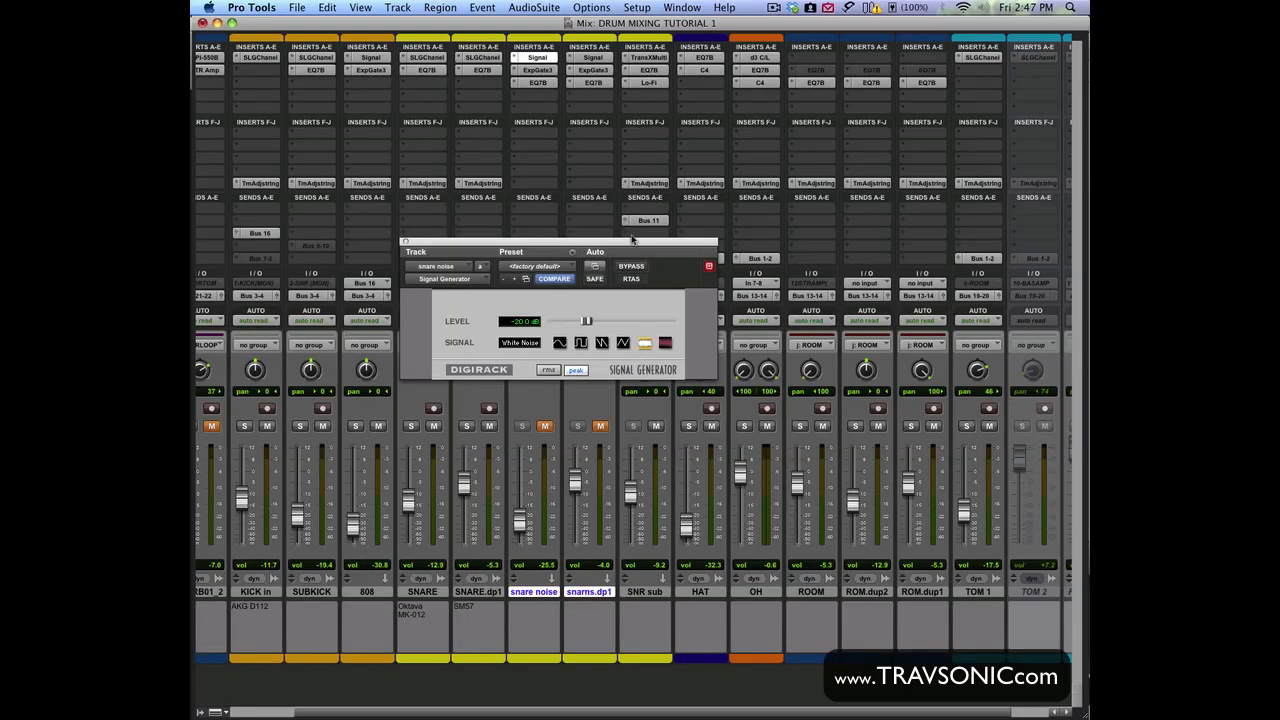
{"action": "left_click_drag", "start_coordinate": [635, 246], "coordinate": [858, 148]}
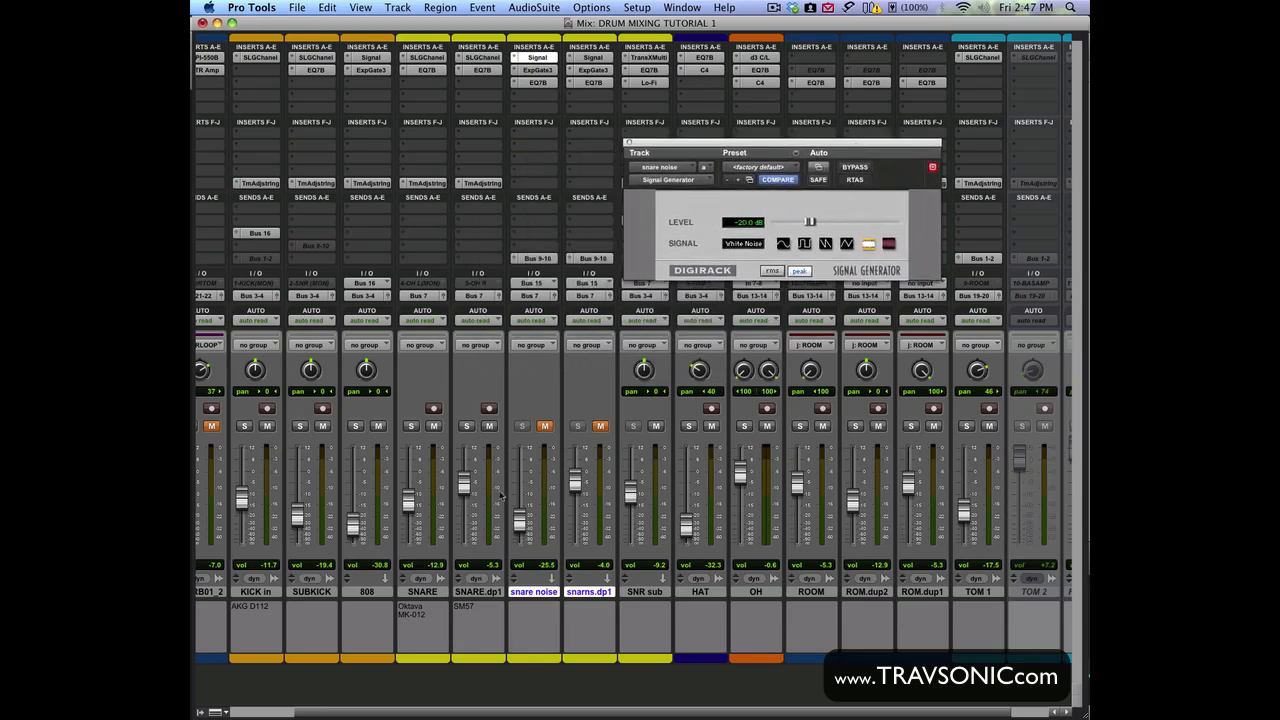
Step: Solo the SNARE and SNARE.dp1 channels and unmute snare noise
{"action": "left_click", "coordinate": [411, 426]}
{"action": "left_click", "coordinate": [467, 427]}
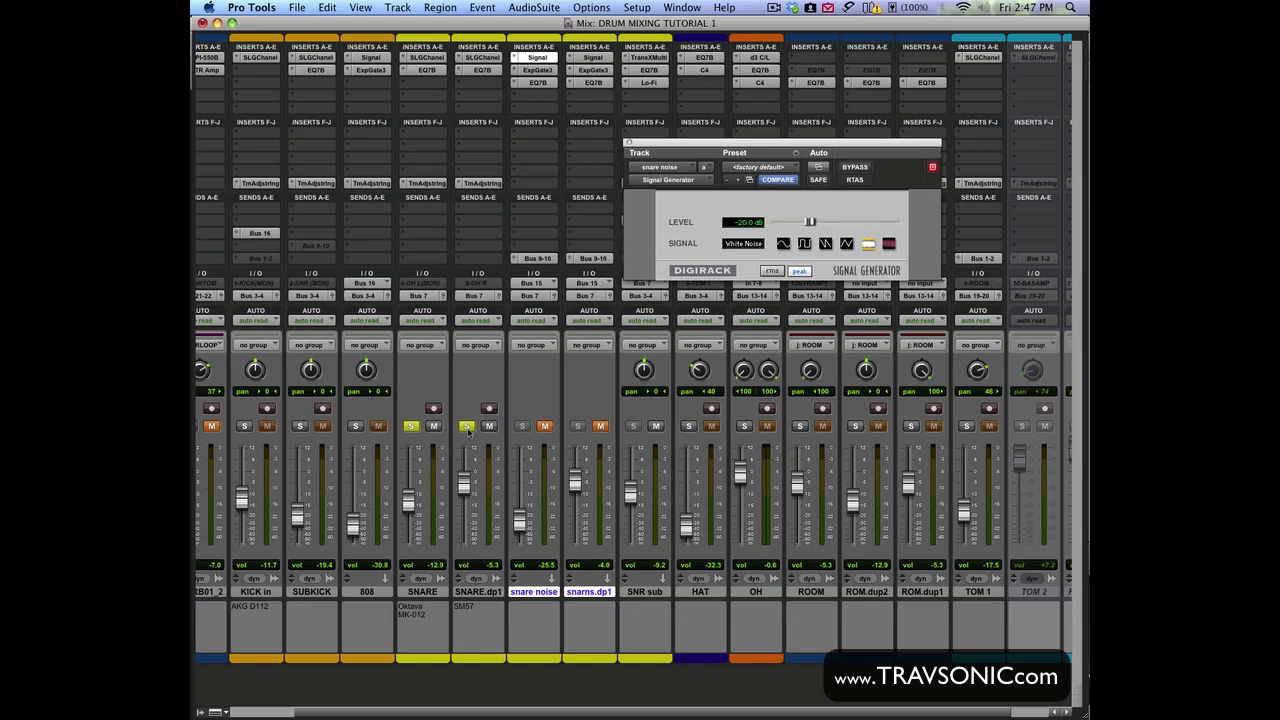
{"action": "left_click", "coordinate": [546, 427]}
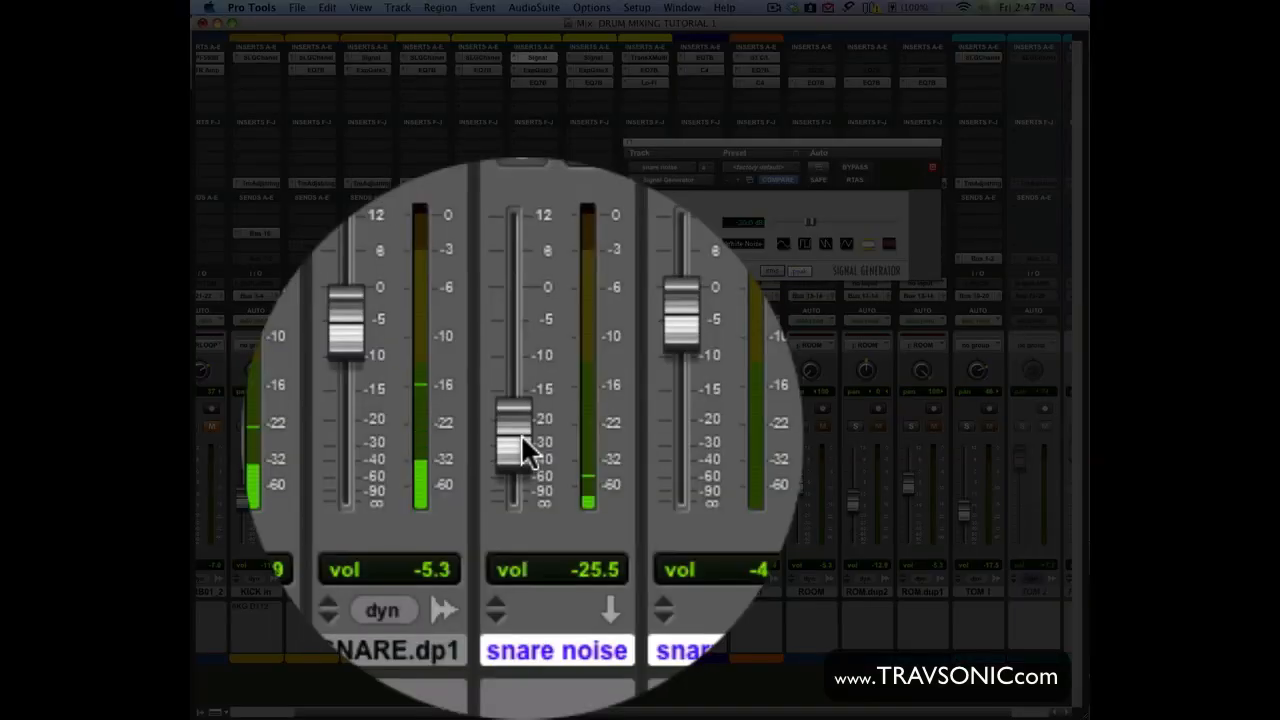
Step: Audition the snare noise fader up to -2.8 dB during playback, return it to -25.5 dB and stop playback
{"action": "left_click_drag", "start_coordinate": [520, 523], "coordinate": [522, 509]}
{"action": "left_click_drag", "start_coordinate": [522, 440], "coordinate": [526, 446]}
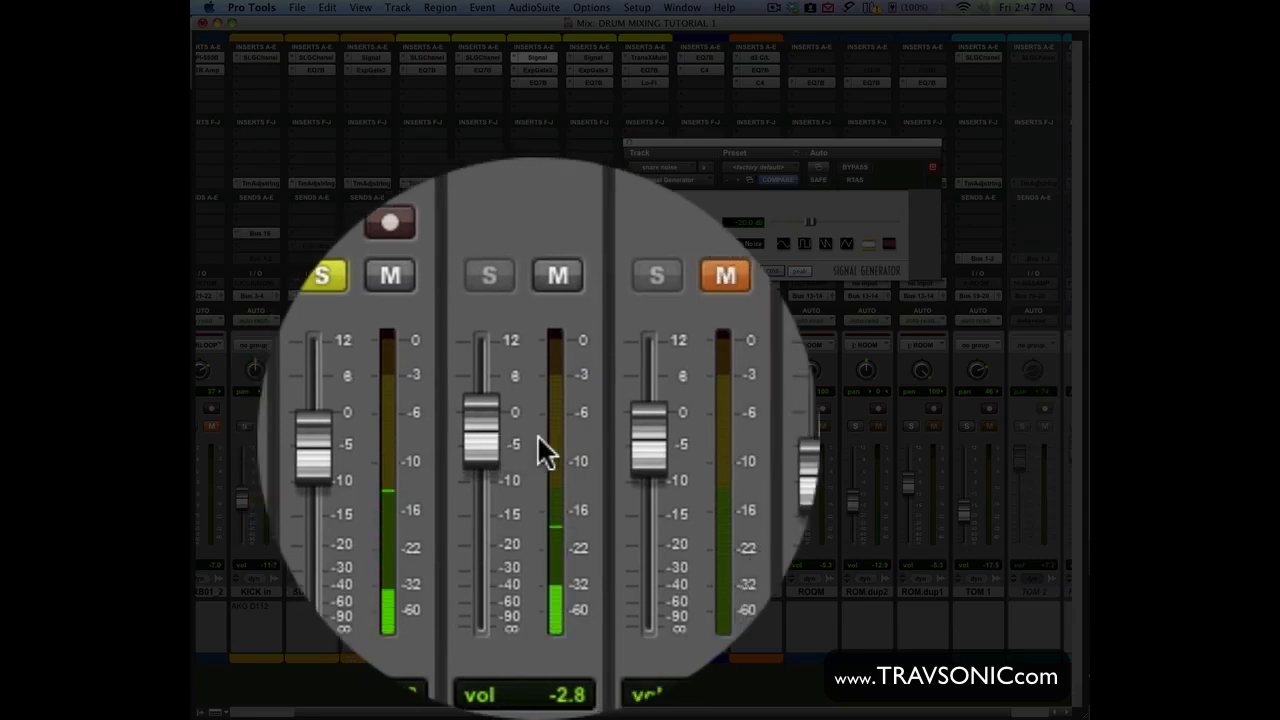
{"action": "key", "text": "space"}
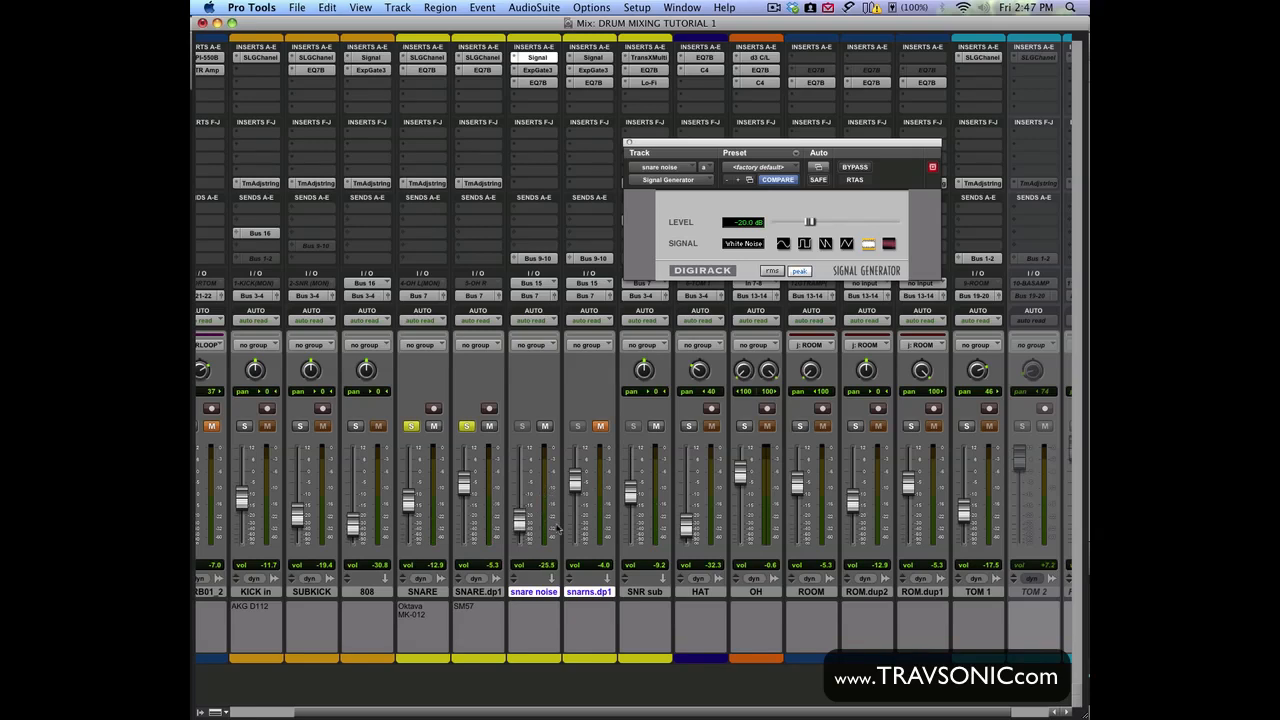
Step: Open the Expander/Gate on snare noise and inspect its key input choices, keeping Bus 11, with the window moved aside
{"action": "left_click", "coordinate": [538, 70]}
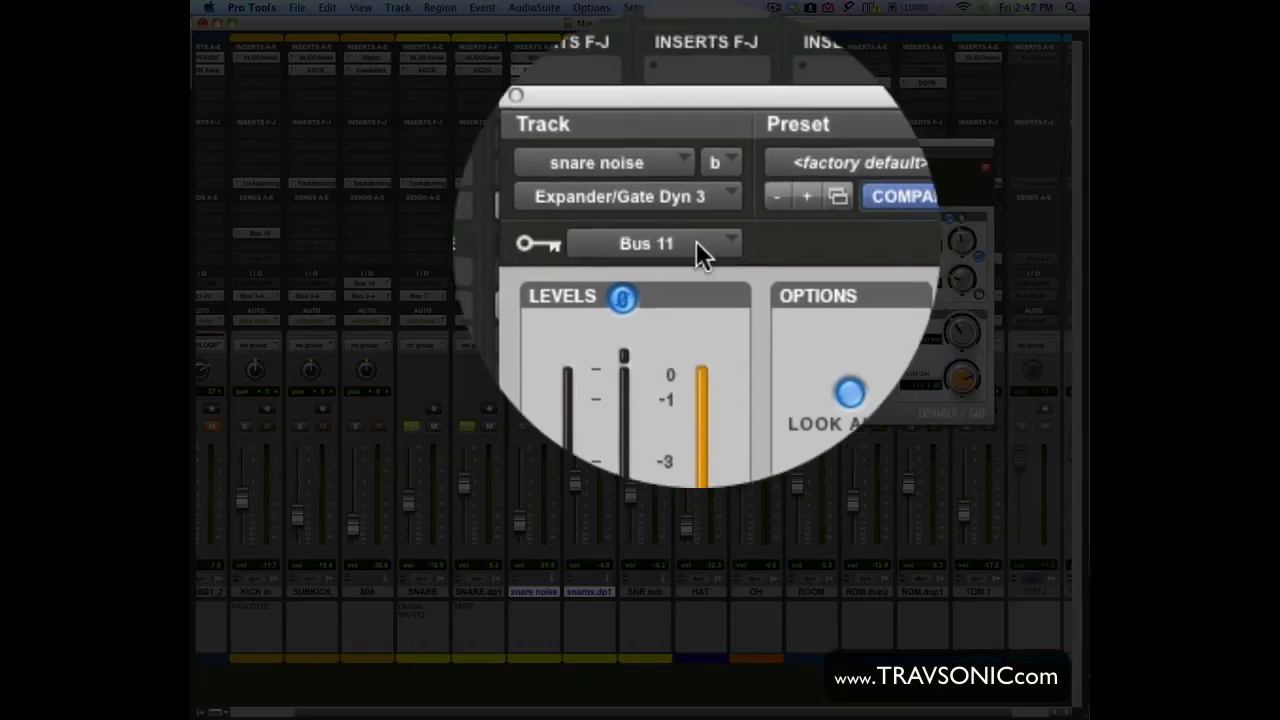
{"action": "left_click", "coordinate": [686, 198]}
{"action": "mouse_move", "coordinate": [688, 198]}
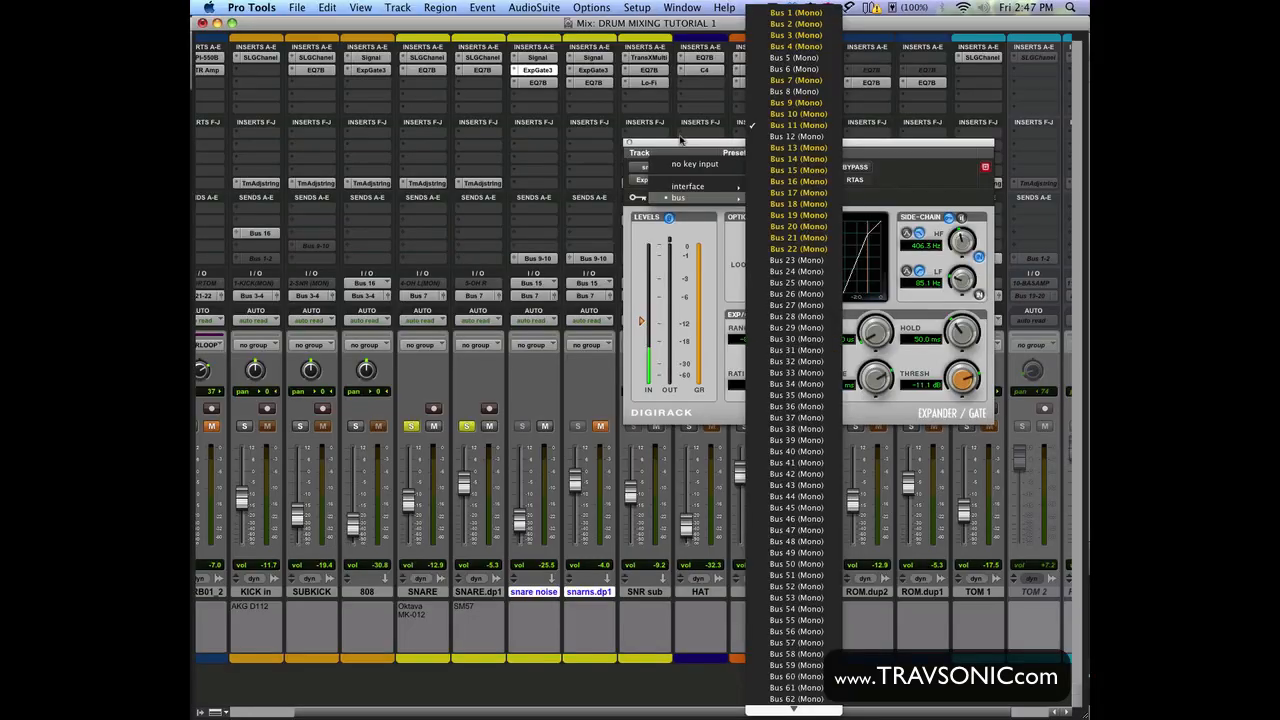
{"action": "left_click", "coordinate": [681, 137]}
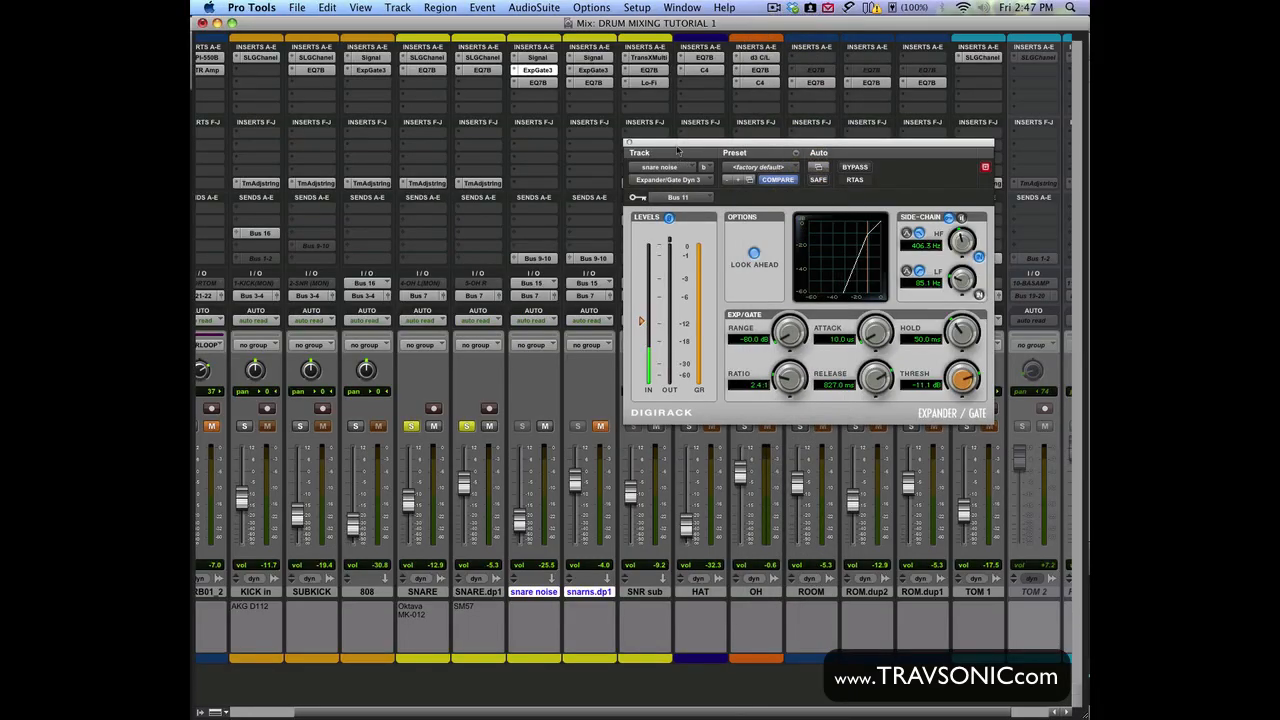
{"action": "left_click_drag", "start_coordinate": [679, 145], "coordinate": [764, 93]}
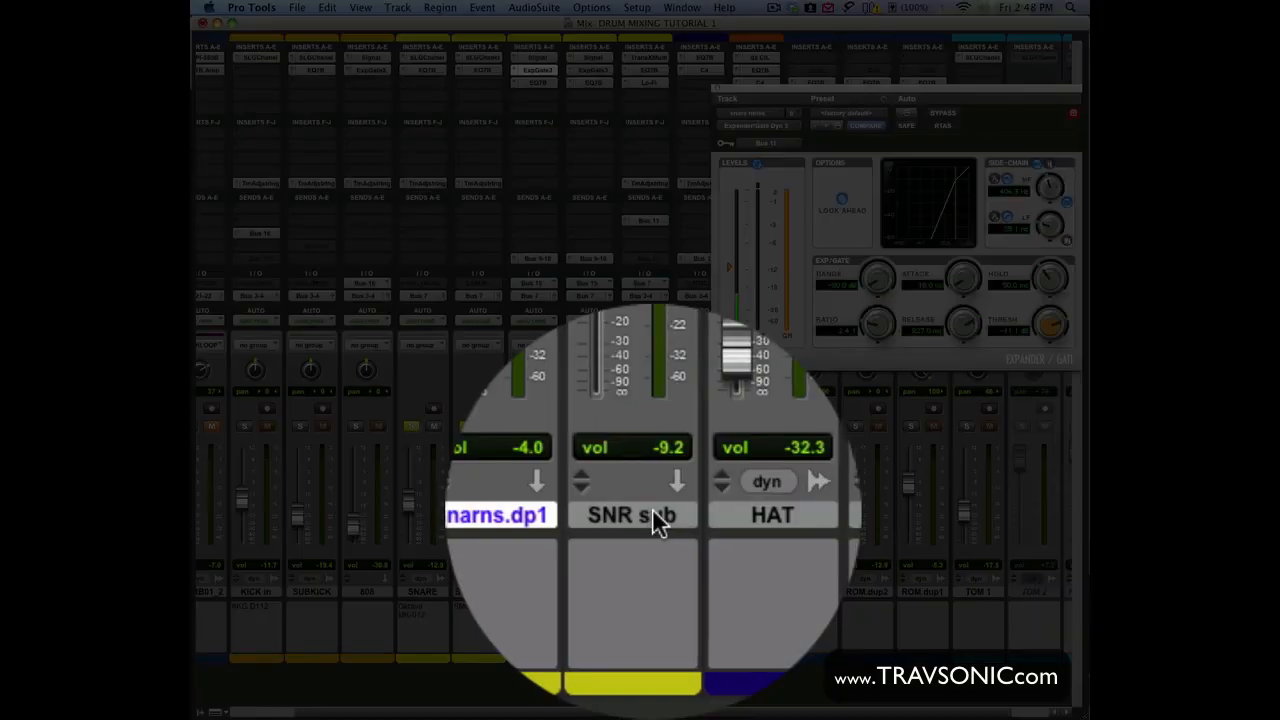
Step: Select the SNR sub channel and inspect its Bus 11 send in the send window, closing that window when done
{"action": "left_click", "coordinate": [648, 592]}
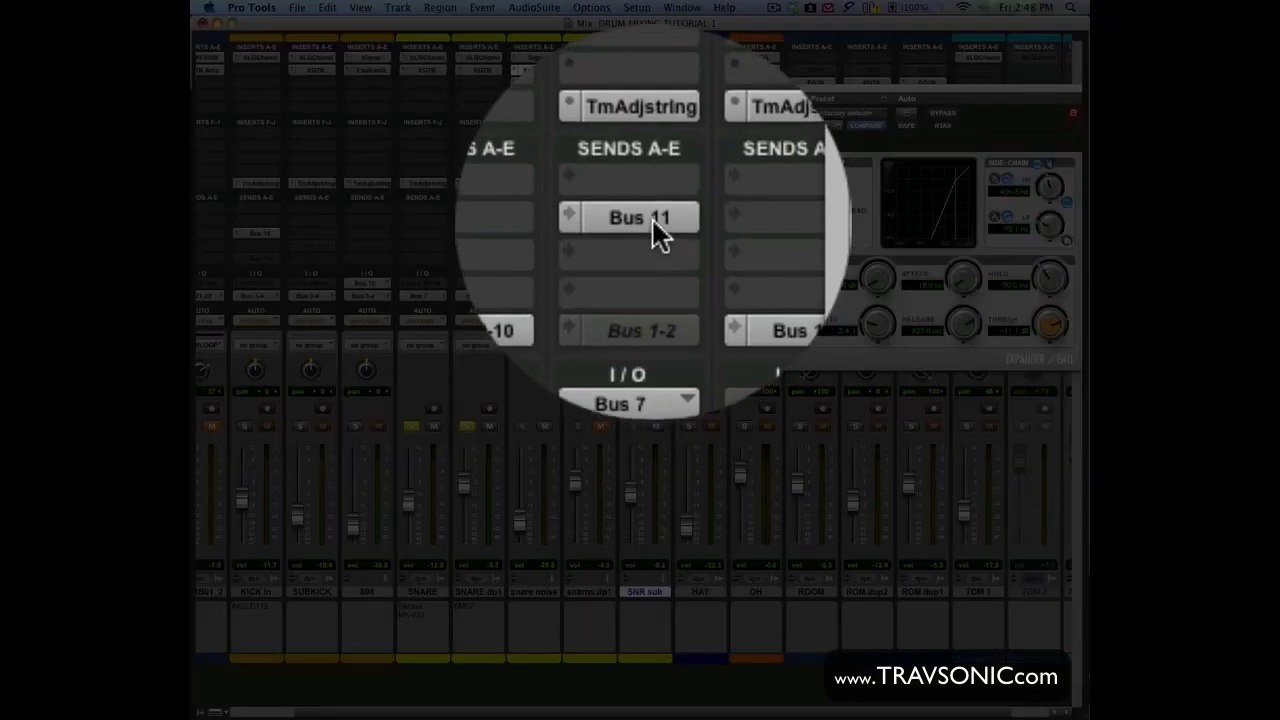
{"action": "left_click", "coordinate": [649, 220]}
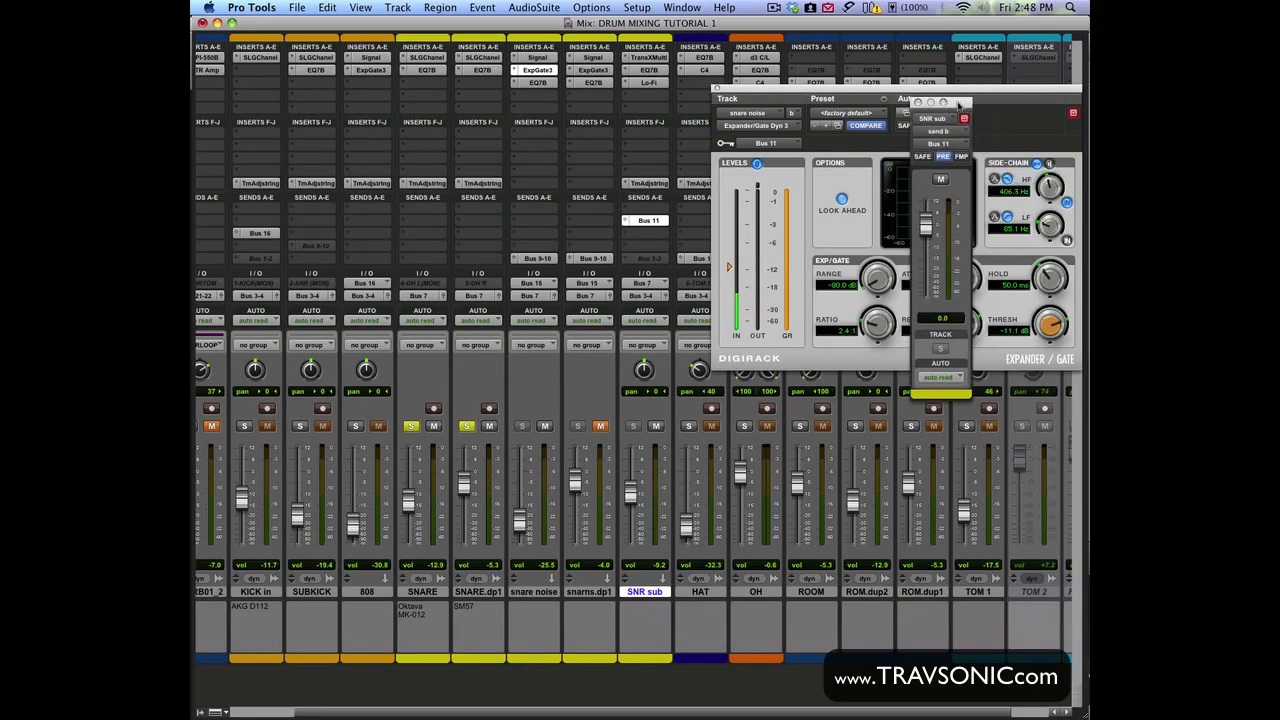
{"action": "left_click_drag", "start_coordinate": [955, 101], "coordinate": [501, 163]}
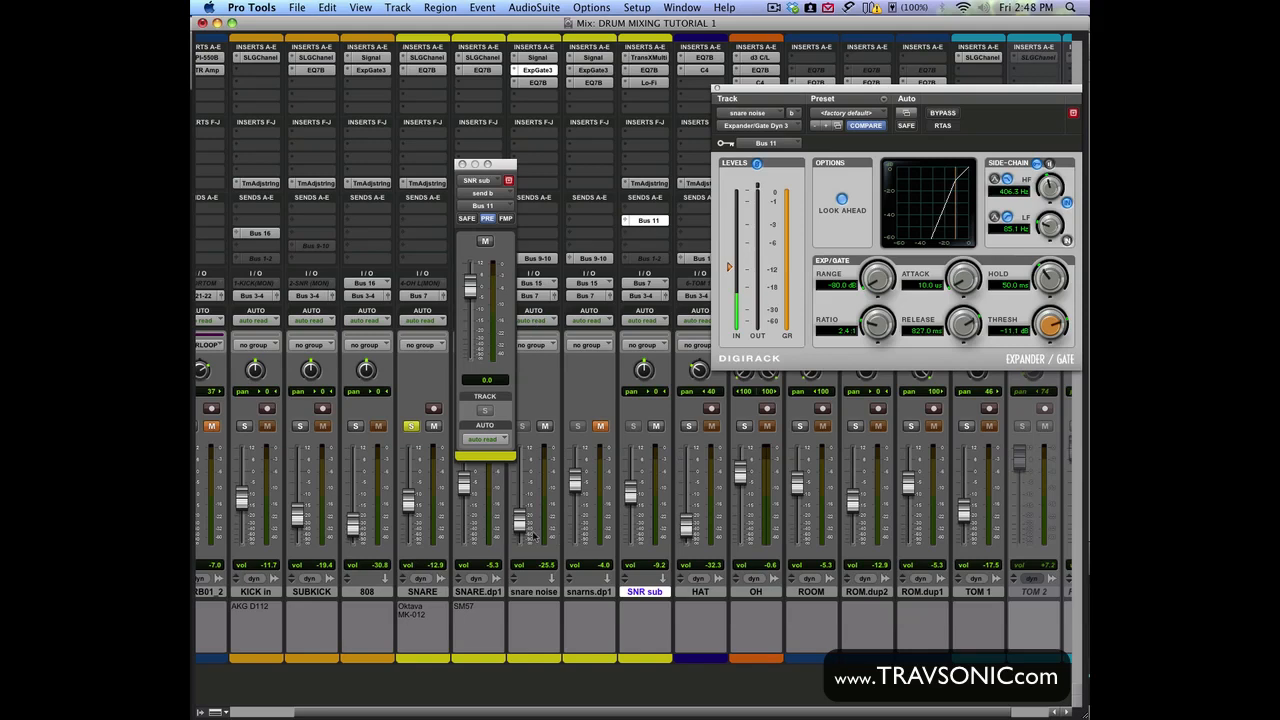
{"action": "left_click", "coordinate": [460, 164]}
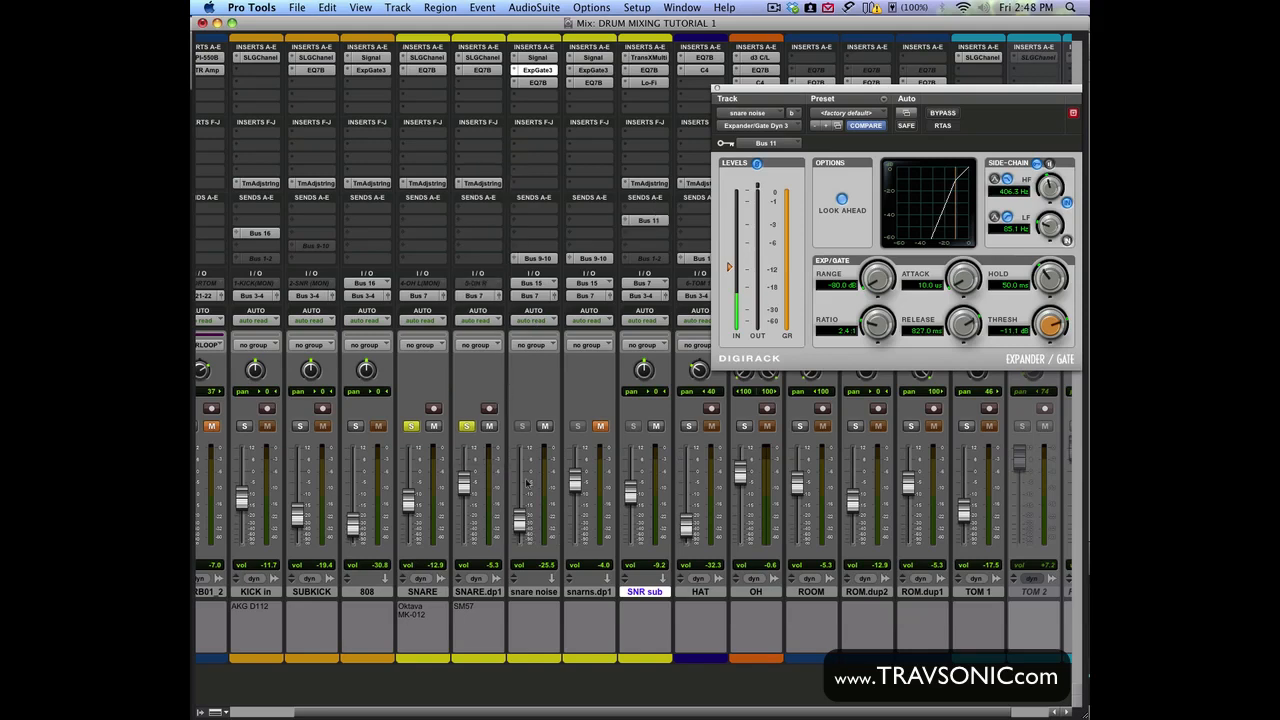
Step: Select the snare noise channel and try its volume fader, leaving it at -25.5 dB
{"action": "left_click", "coordinate": [533, 592]}
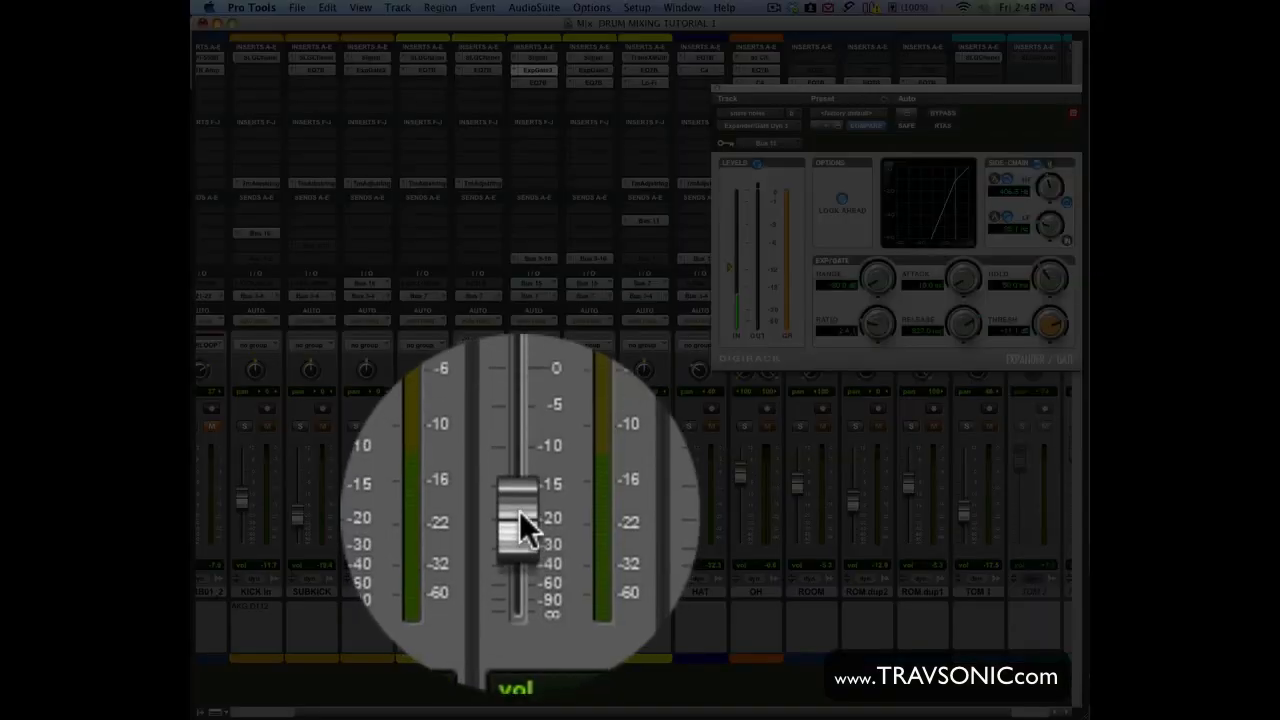
{"action": "left_click_drag", "start_coordinate": [521, 522], "coordinate": [521, 514]}
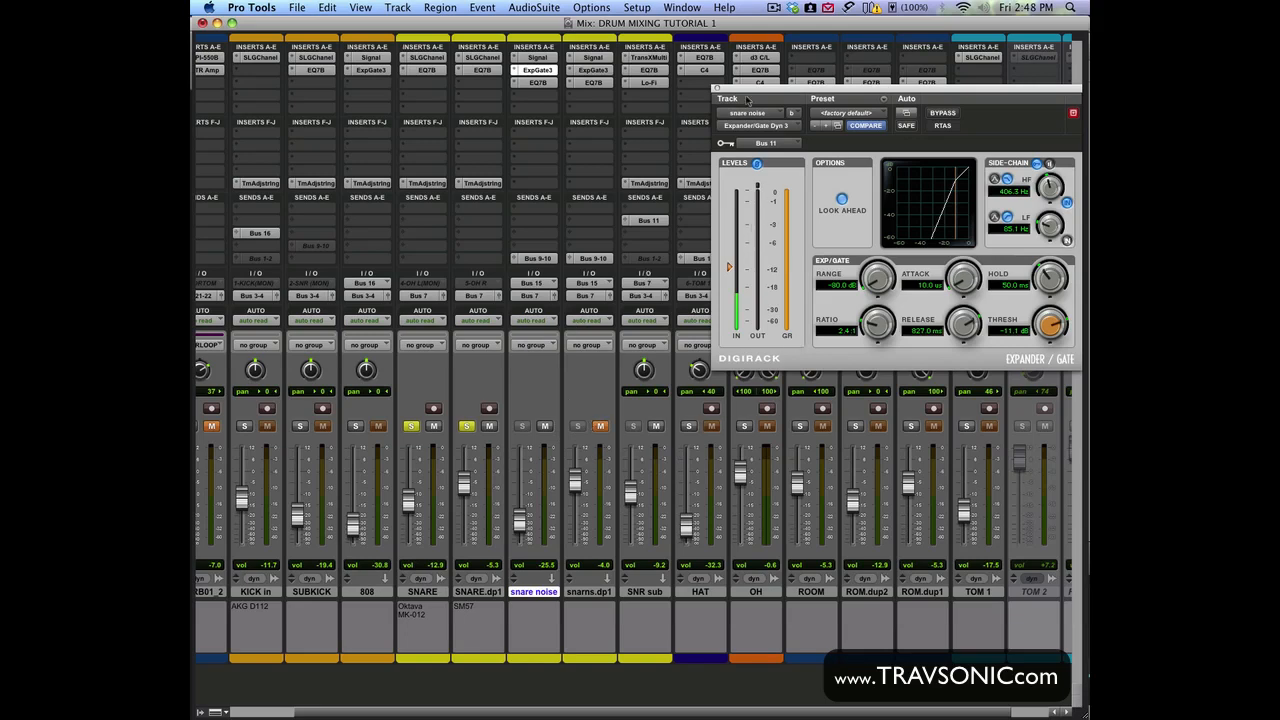
Step: Compare the mix with the snare noise channel muted and unmuted, with its gate window moved aside
{"action": "left_click_drag", "start_coordinate": [730, 90], "coordinate": [587, 160]}
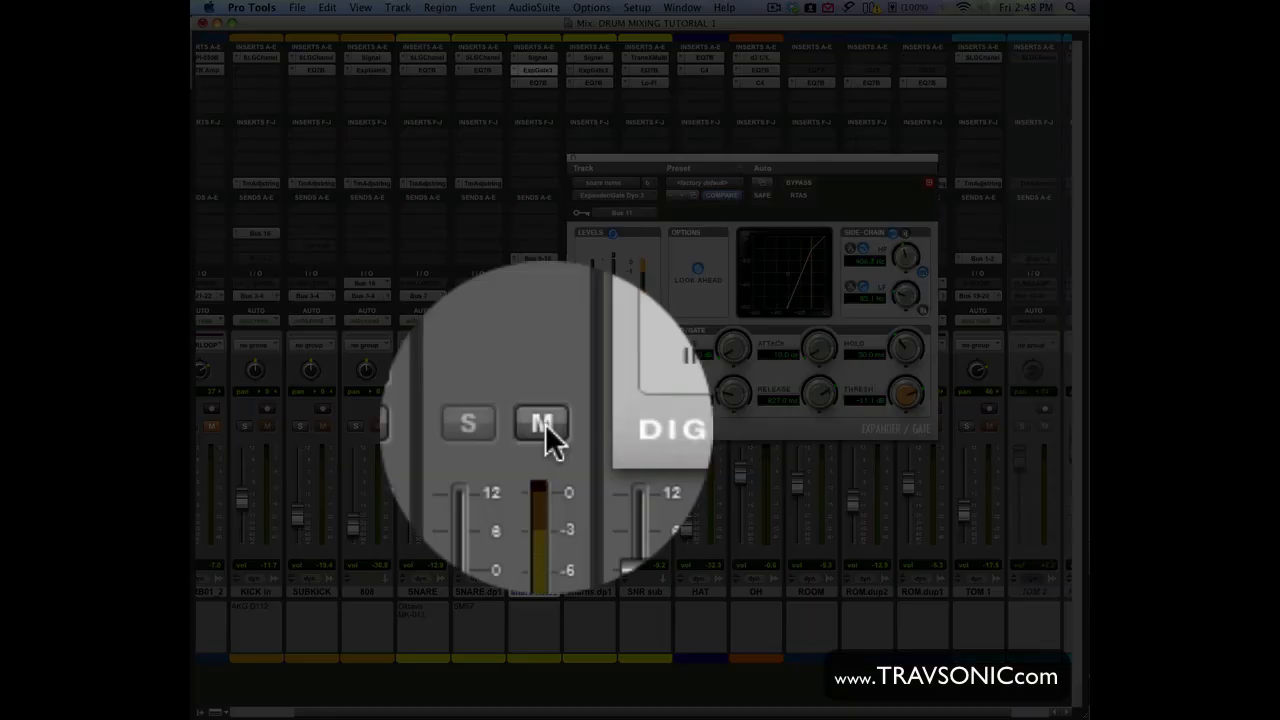
{"action": "left_click", "coordinate": [545, 425]}
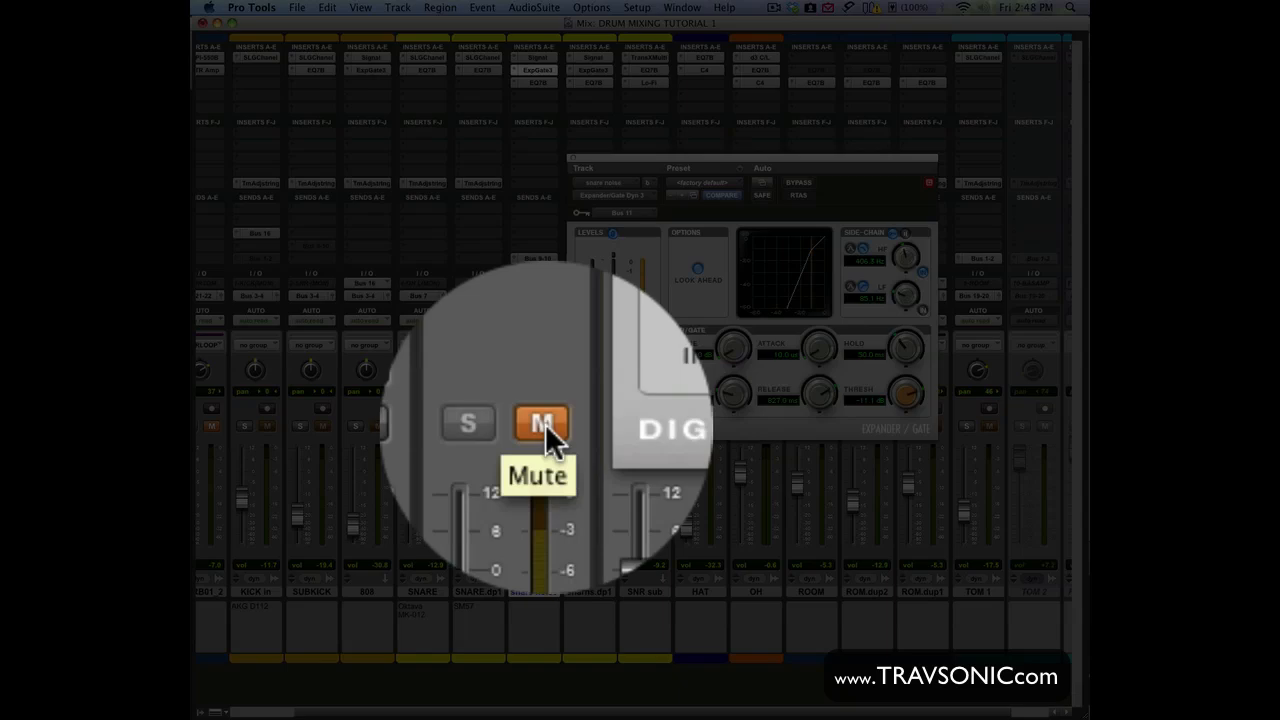
{"action": "left_click", "coordinate": [545, 425]}
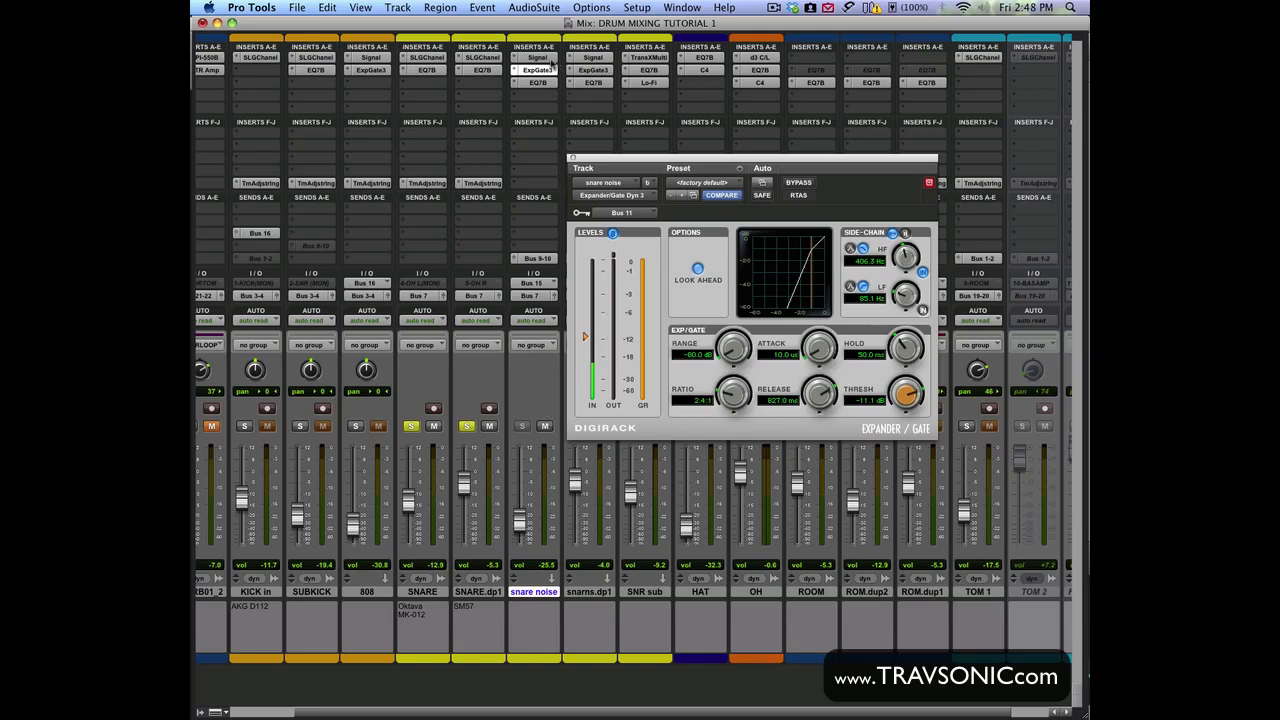
Step: Audition Pink Noise in the snare noise Signal Generator, return the signal to White Noise and close the plug-in window
{"action": "left_click", "coordinate": [545, 58]}
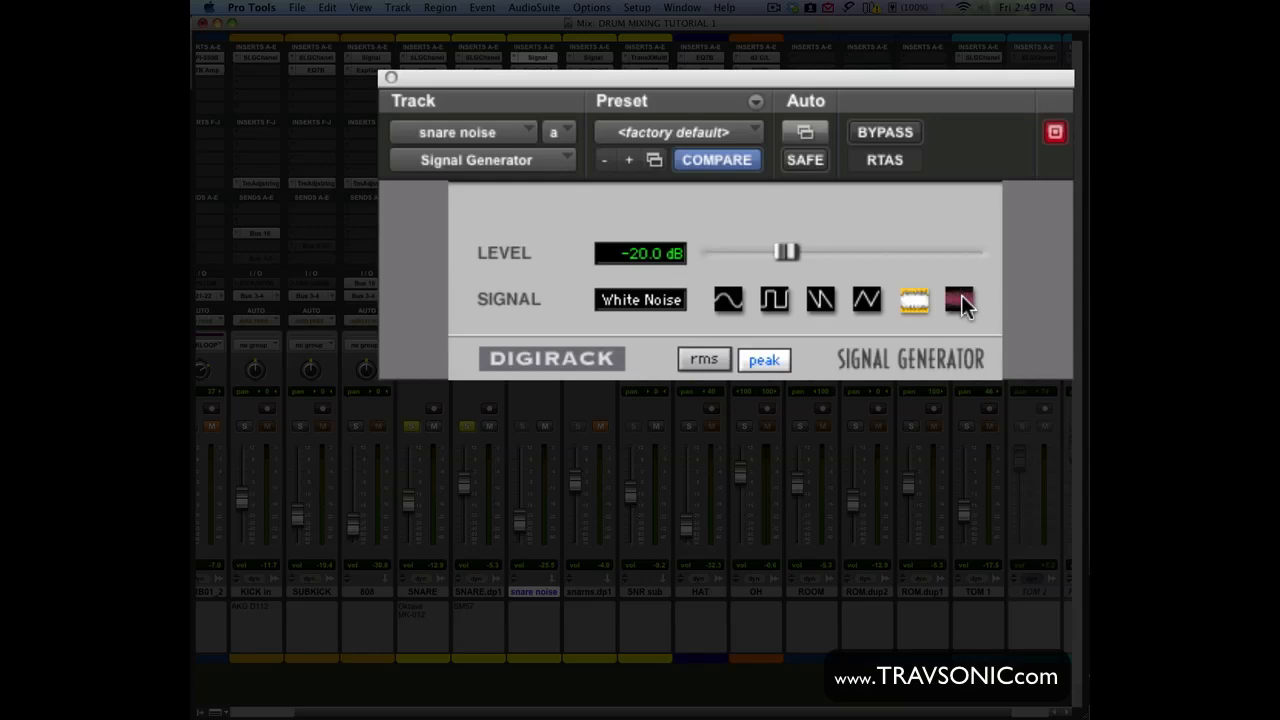
{"action": "left_click", "coordinate": [960, 300]}
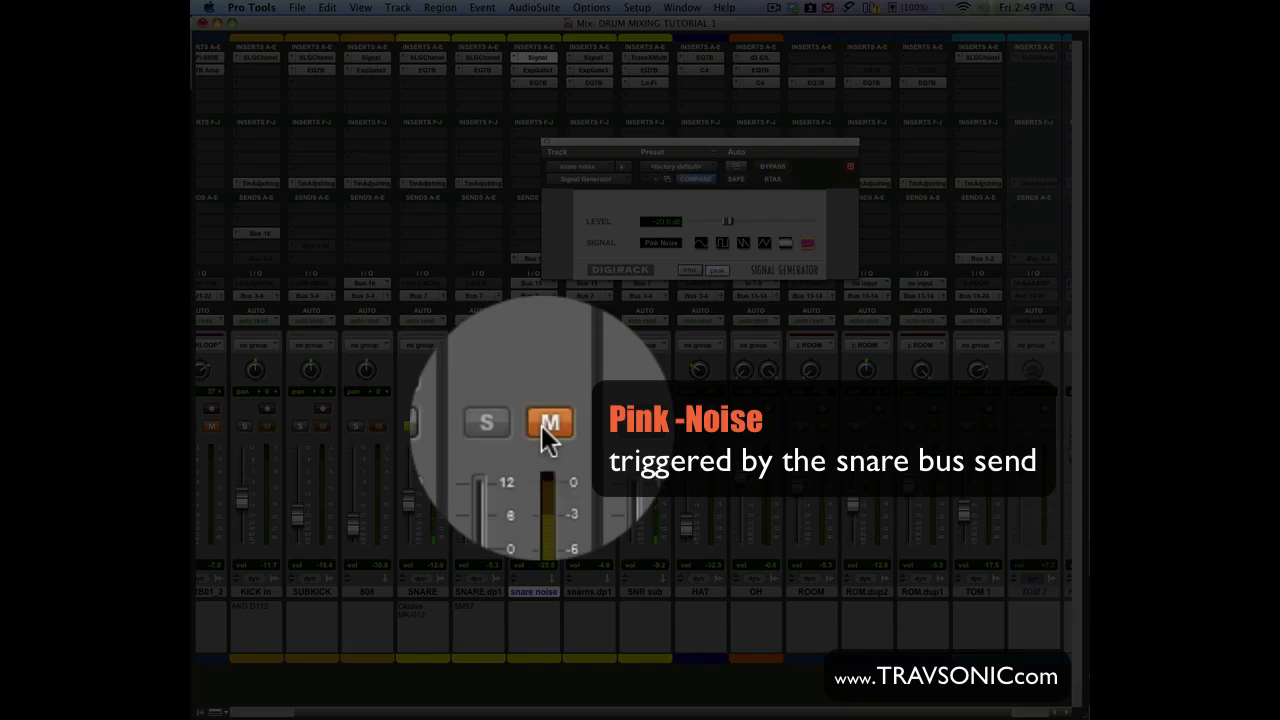
{"action": "left_click", "coordinate": [543, 428]}
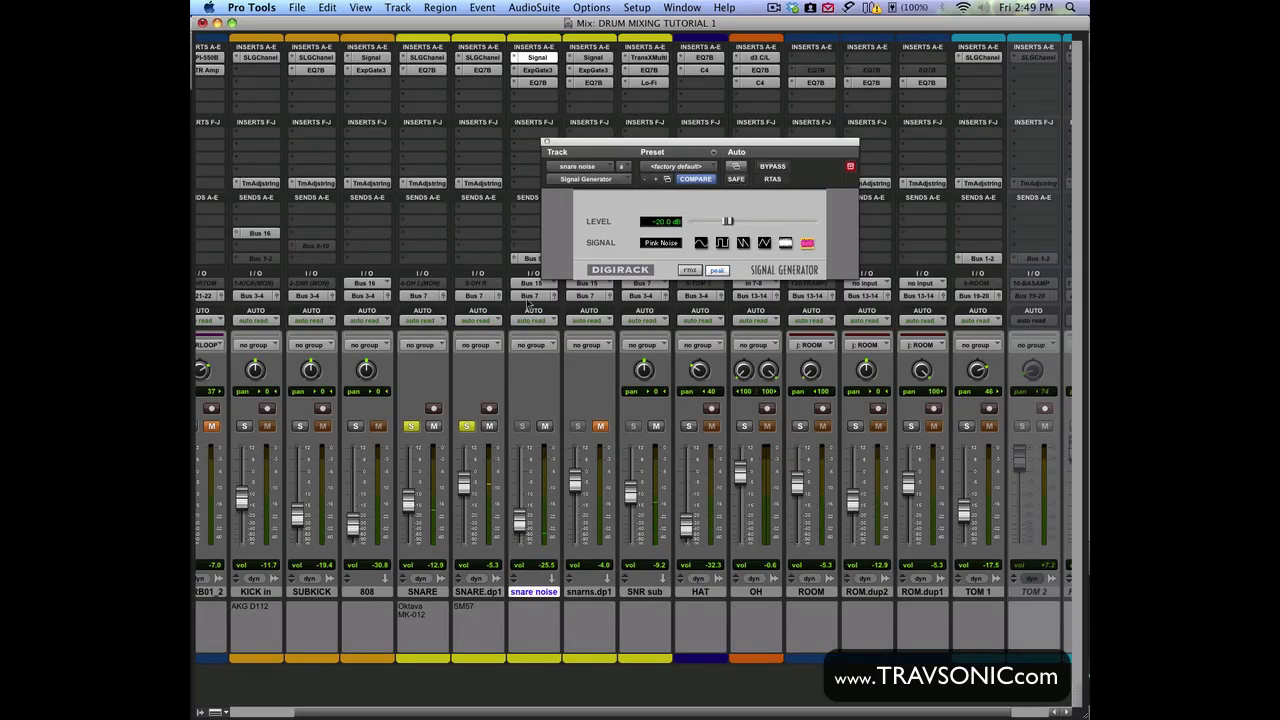
{"action": "left_click", "coordinate": [786, 244]}
{"action": "left_click", "coordinate": [546, 142]}
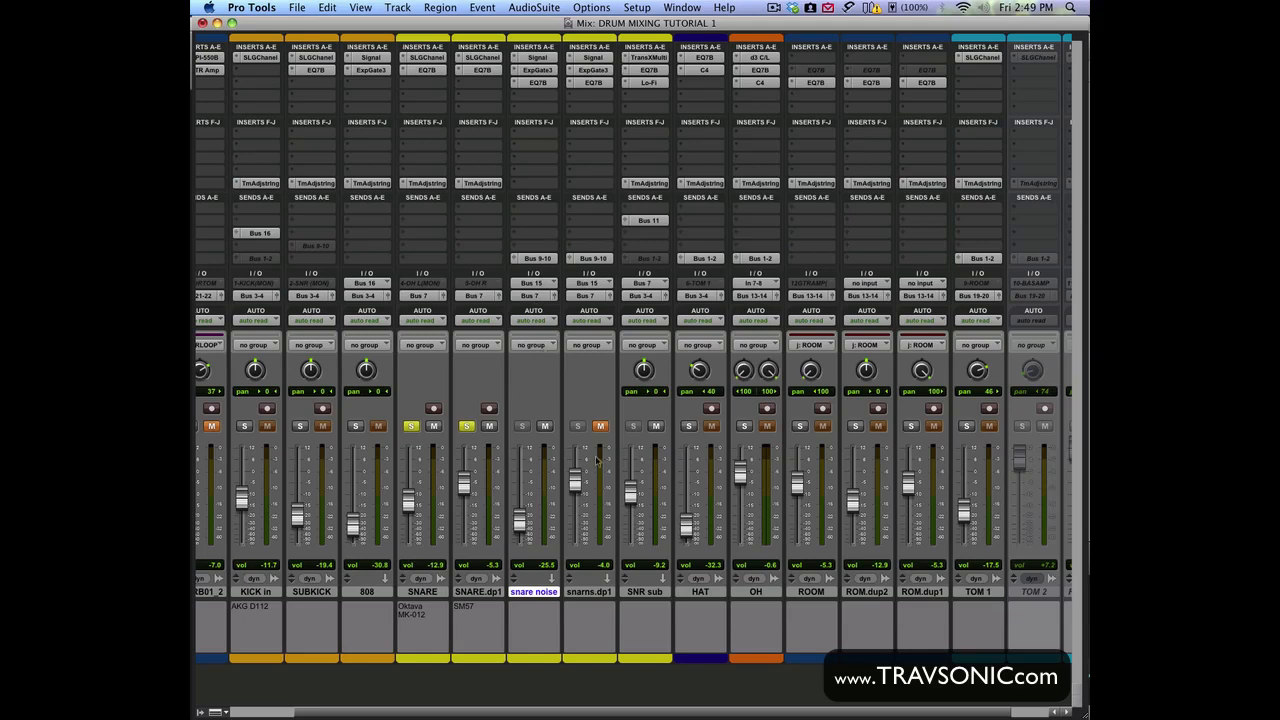
Step: Mute snare noise, unmute its duplicate channel and open the duplicate's Signal Generator
{"action": "left_click", "coordinate": [545, 426]}
{"action": "left_click", "coordinate": [605, 430]}
{"action": "left_click", "coordinate": [601, 62]}
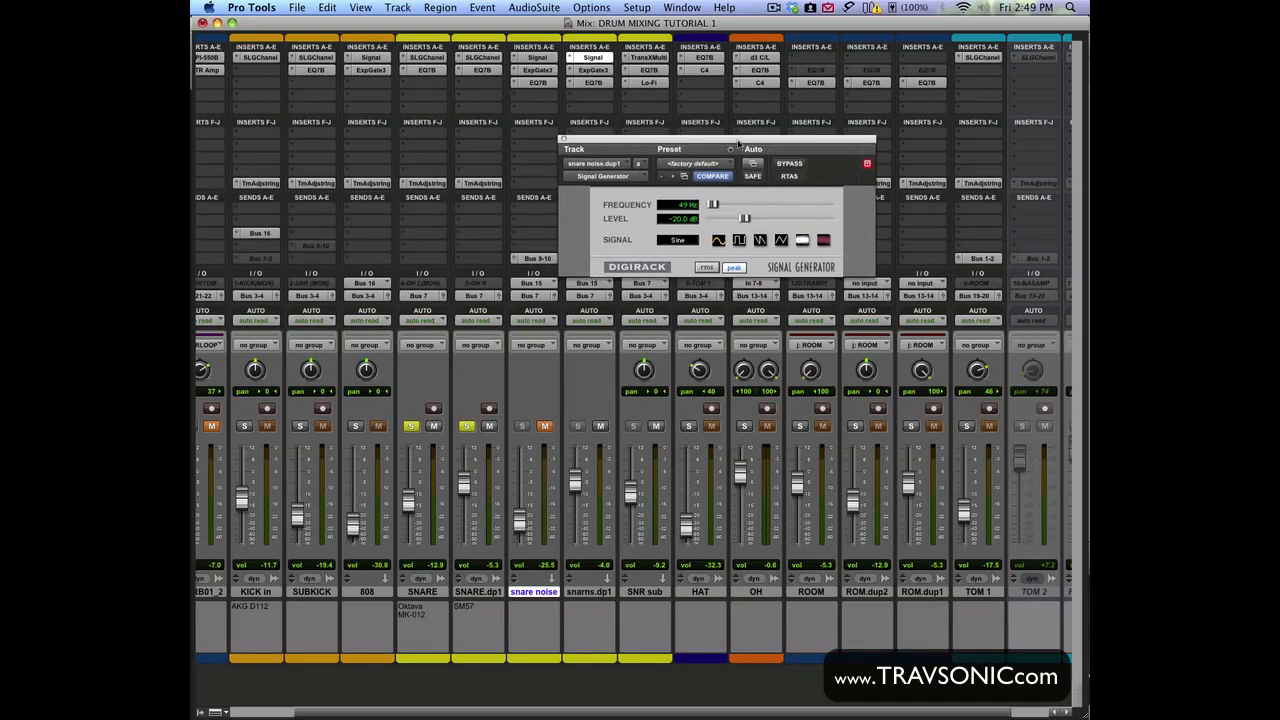
{"action": "left_click_drag", "start_coordinate": [738, 144], "coordinate": [758, 126]}
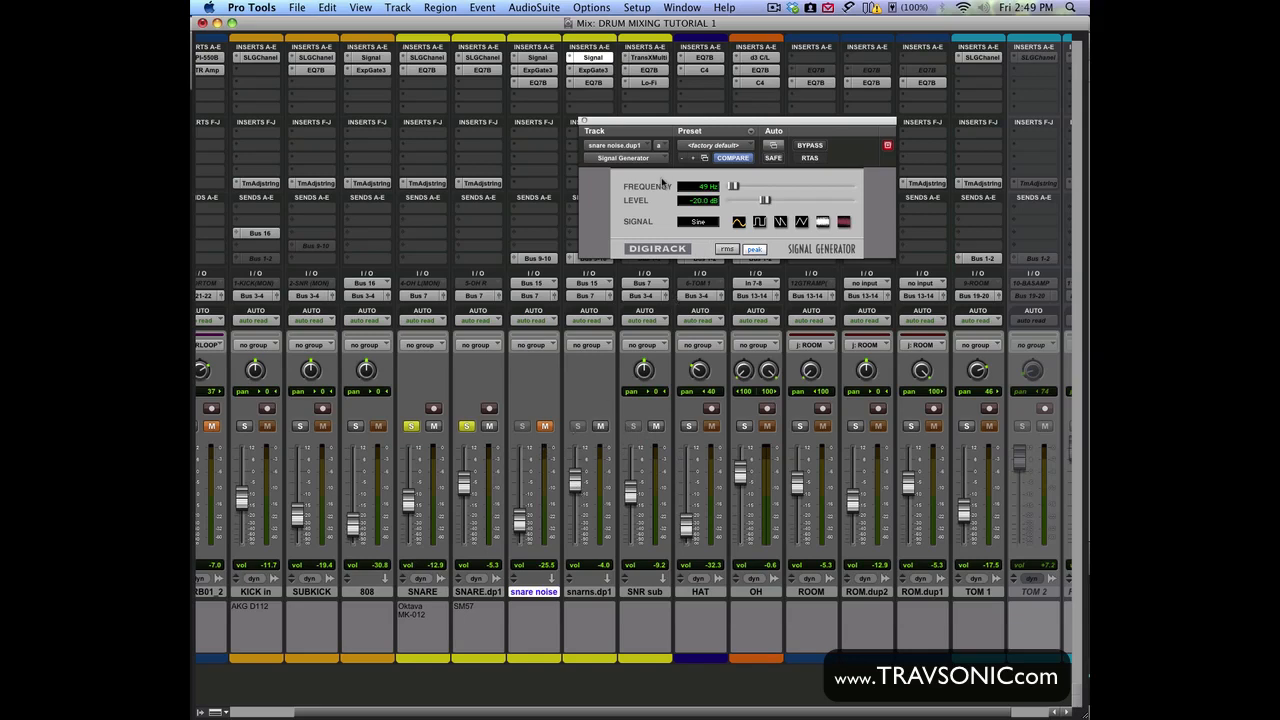
Step: Open the Expander/Gate on the duplicate noise channel and inspect its bus key inputs, keeping Bus 11, with the window moved aside
{"action": "left_click", "coordinate": [594, 72]}
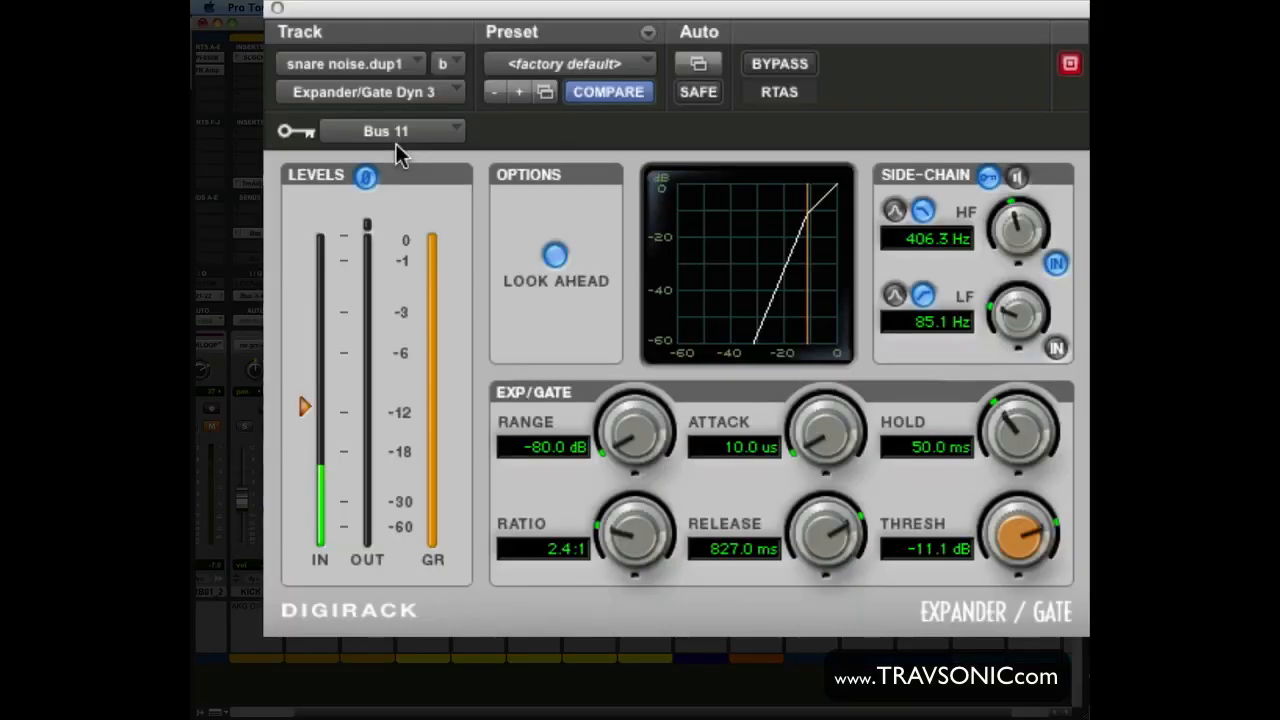
{"action": "left_click", "coordinate": [396, 137]}
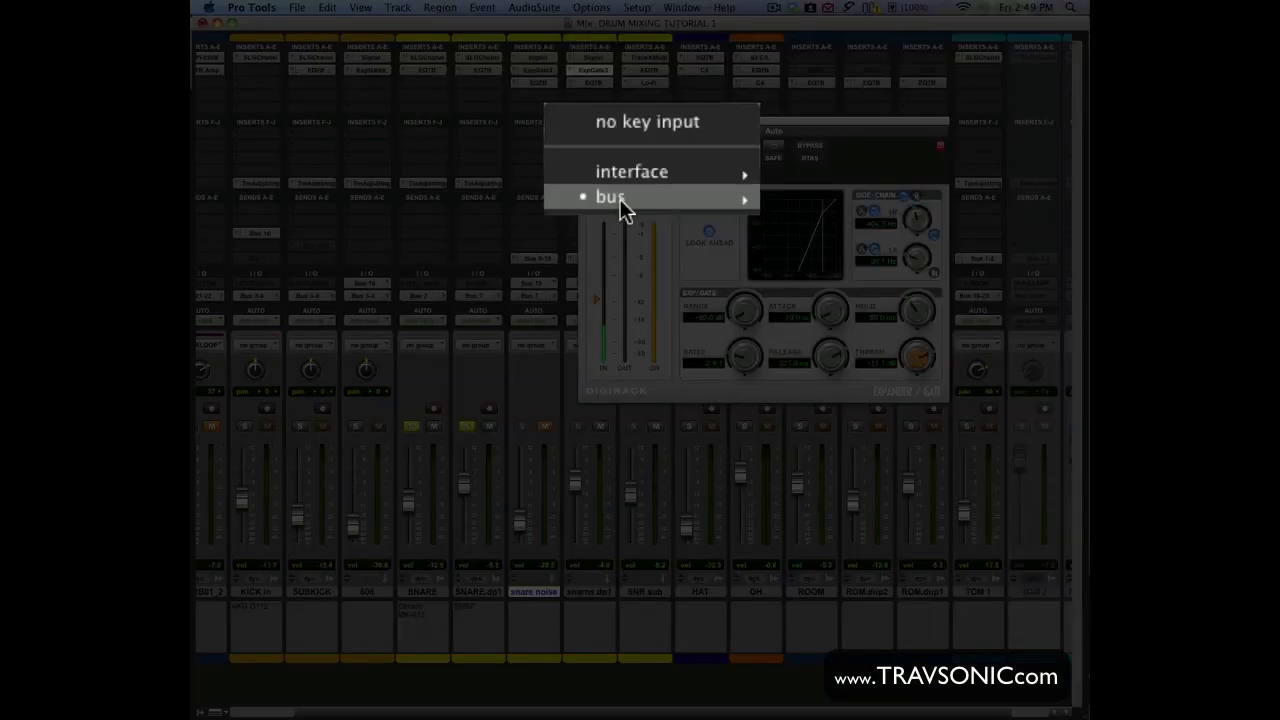
{"action": "mouse_move", "coordinate": [397, 143]}
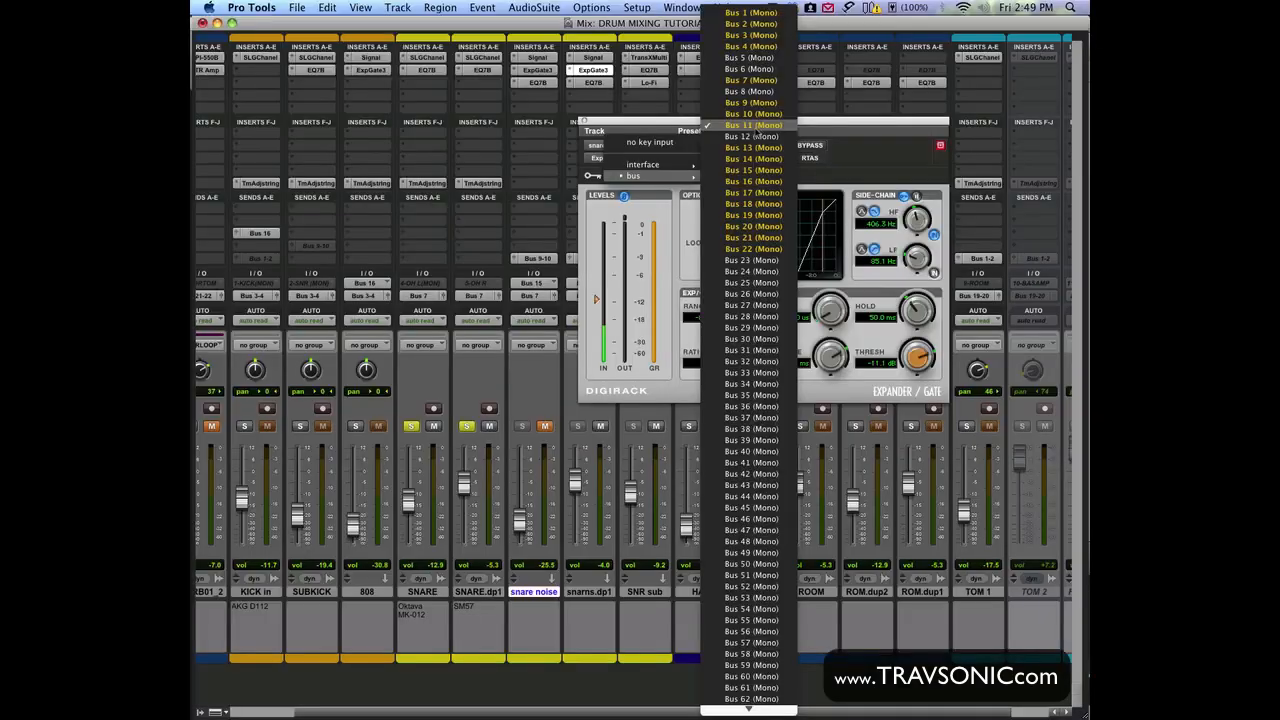
{"action": "left_click", "coordinate": [757, 258]}
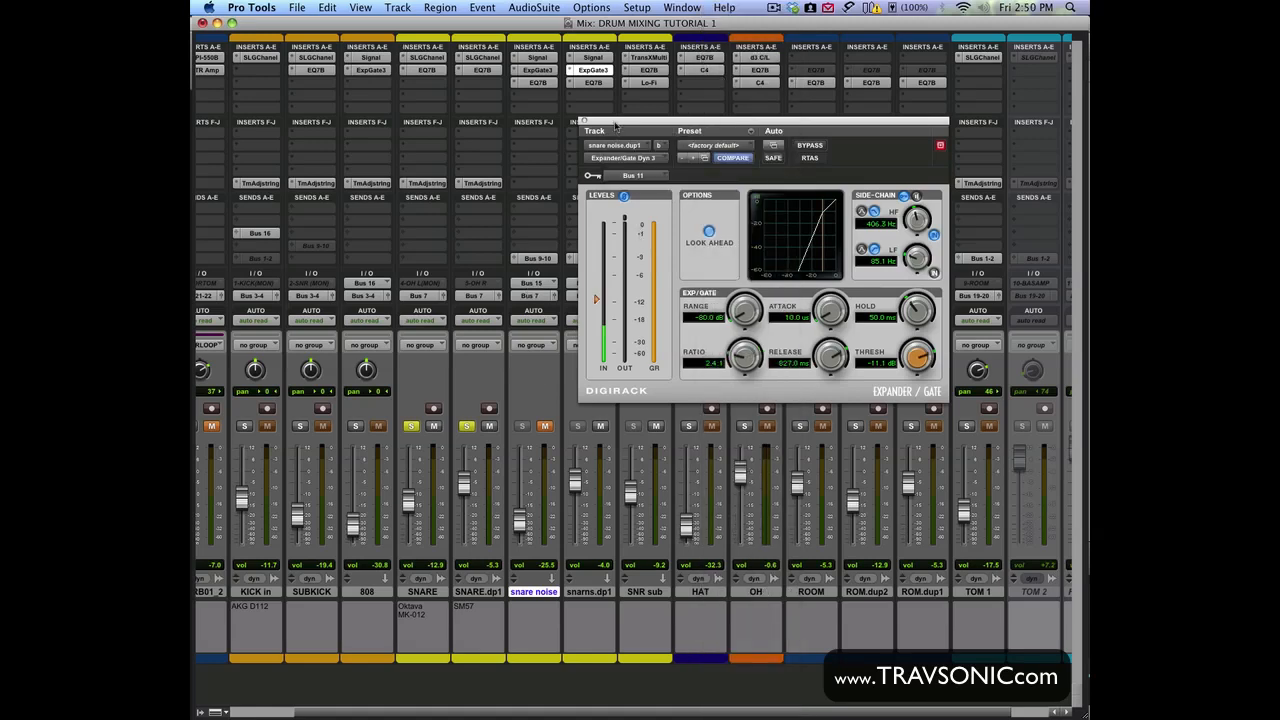
{"action": "left_click_drag", "start_coordinate": [615, 127], "coordinate": [735, 49]}
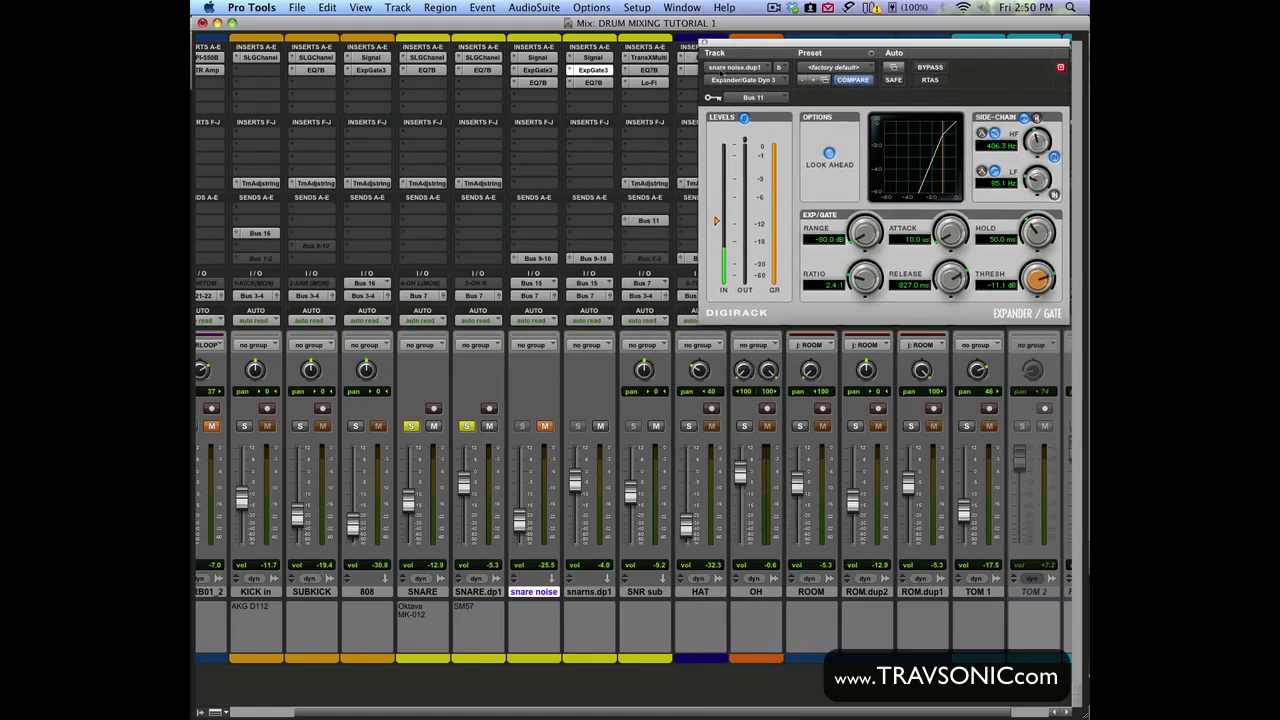
Step: Select the SNR sub channel, view its Bus 11 send and close the send window
{"action": "left_click", "coordinate": [634, 594]}
{"action": "left_click", "coordinate": [647, 221]}
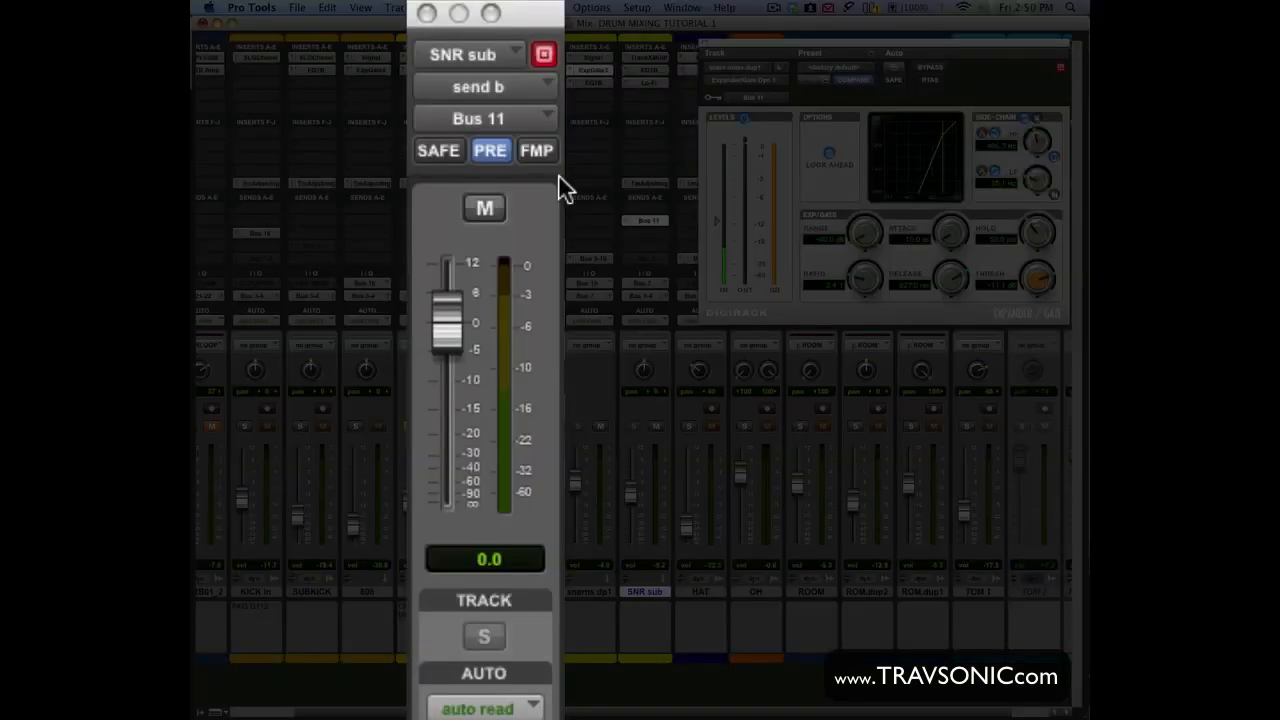
{"action": "left_click", "coordinate": [426, 14]}
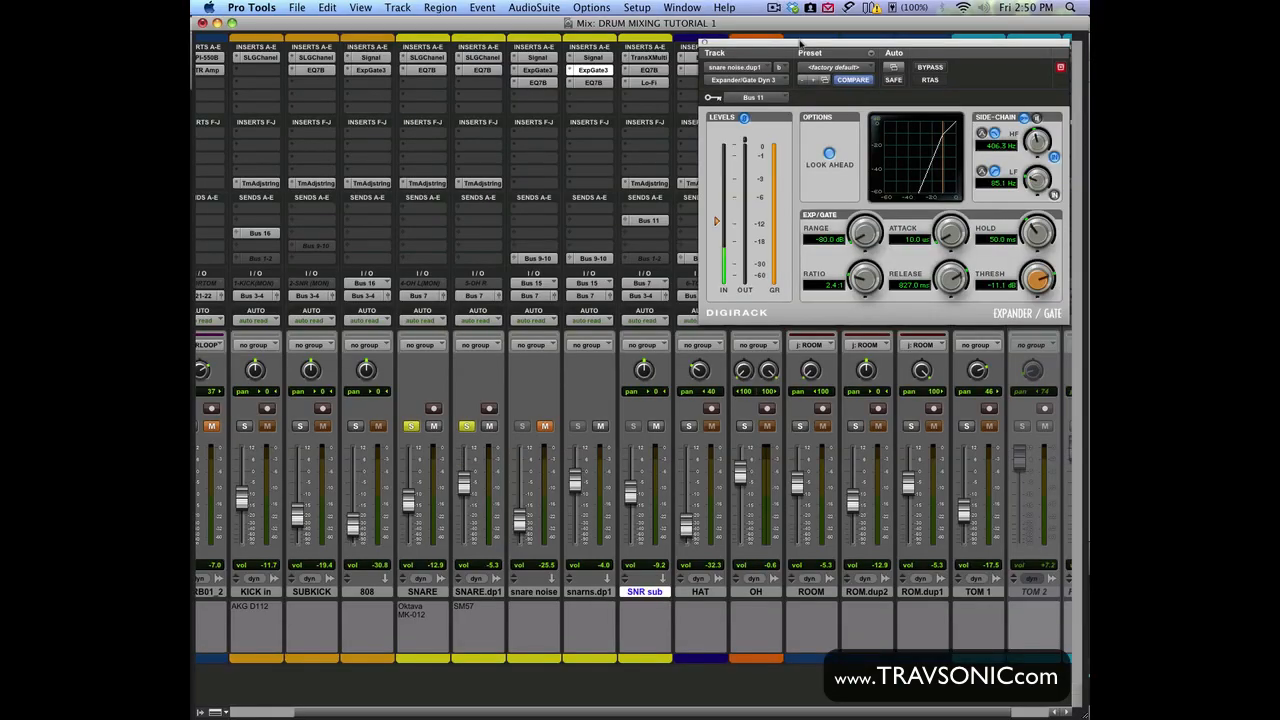
Step: Compare snare noise and its duplicate by switching their mutes, leaving both channels unmuted
{"action": "left_click_drag", "start_coordinate": [803, 37], "coordinate": [741, 77]}
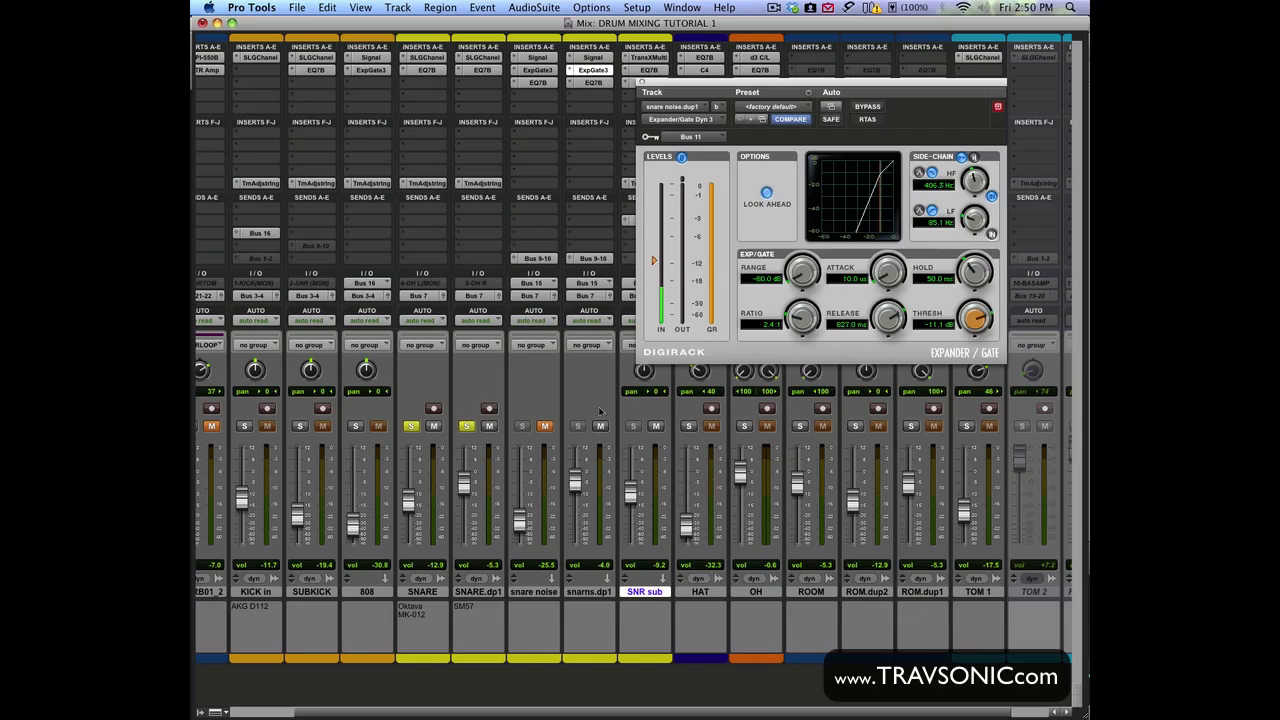
{"action": "left_click", "coordinate": [545, 427]}
{"action": "left_click", "coordinate": [600, 426]}
{"action": "left_click", "coordinate": [544, 426]}
{"action": "left_click", "coordinate": [547, 428]}
{"action": "left_click", "coordinate": [600, 427]}
Step: Select the SNARE and SNARE.dp1 channels in turn to point out the two microphones, ending on SNARE
{"action": "left_click", "coordinate": [438, 596]}
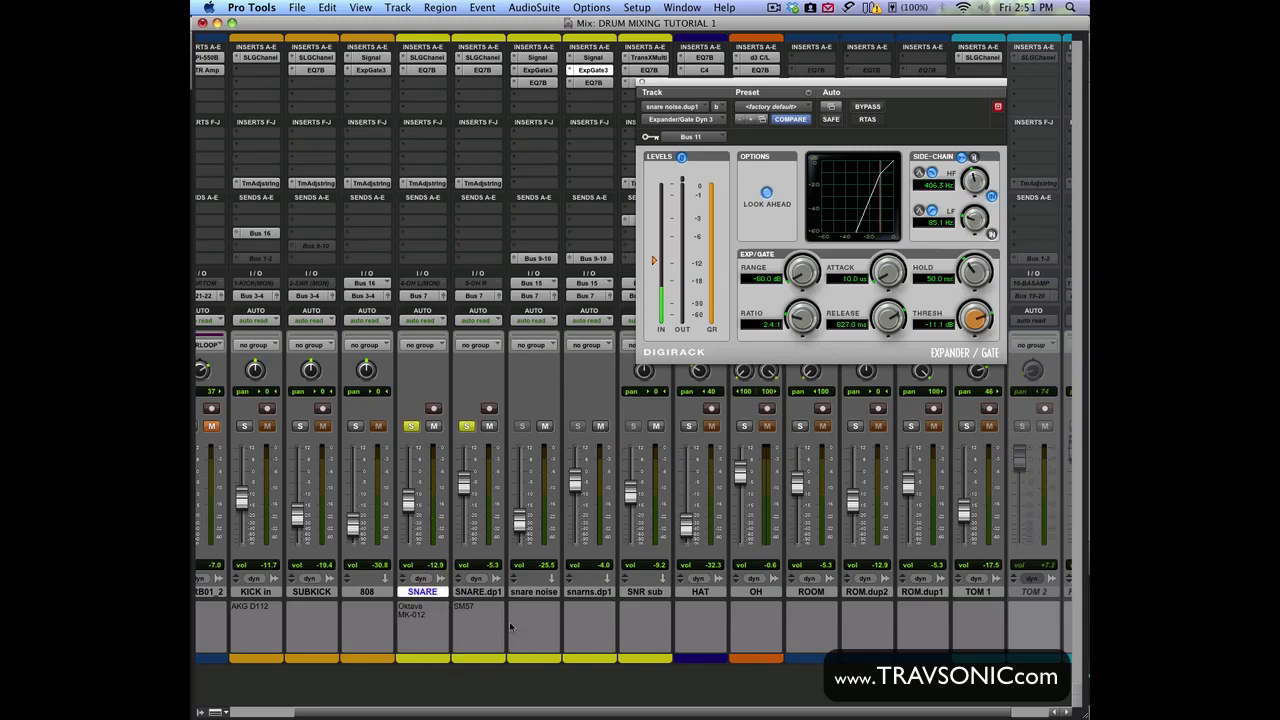
{"action": "left_click", "coordinate": [477, 596]}
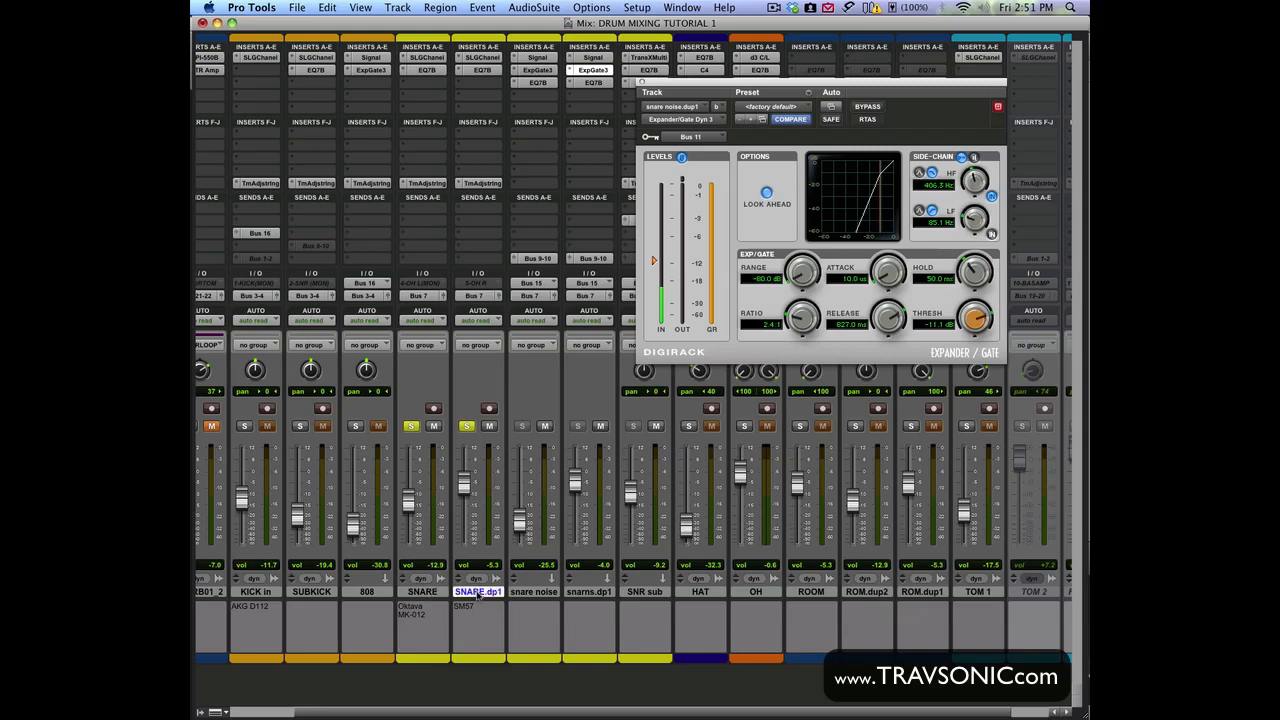
{"action": "left_click", "coordinate": [420, 596]}
{"action": "left_click", "coordinate": [482, 596]}
{"action": "left_click", "coordinate": [439, 596]}
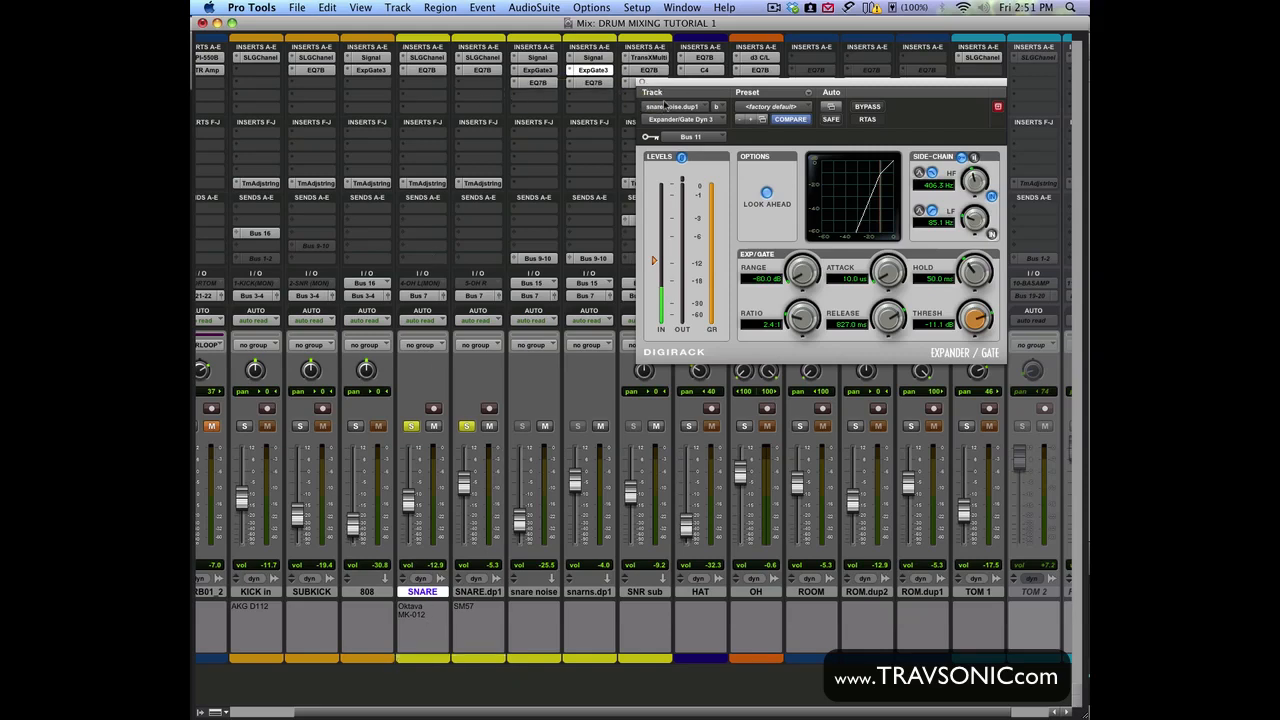
Step: Insert the ff d3 Compressor/Limiter (mono) dynamics plug-in in the SNARE channel's third insert slot
{"action": "left_click", "coordinate": [412, 90]}
{"action": "mouse_move", "coordinate": [407, 100]}
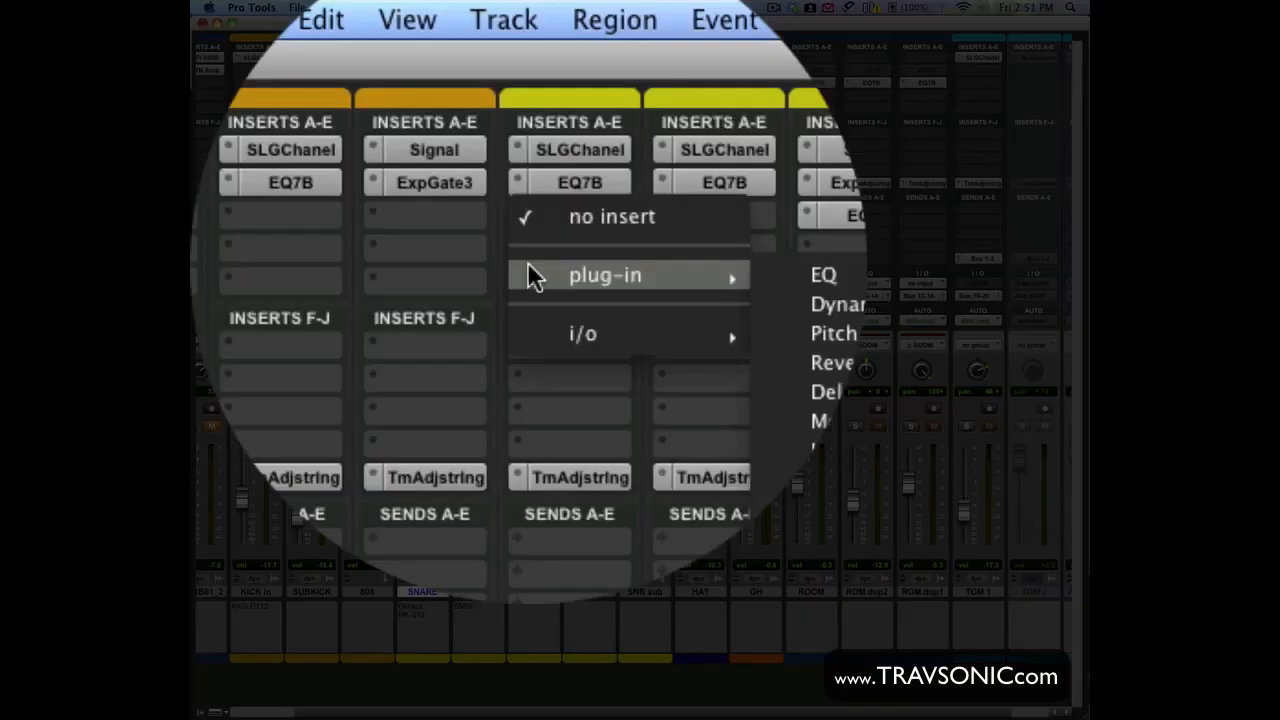
{"action": "mouse_move", "coordinate": [533, 117]}
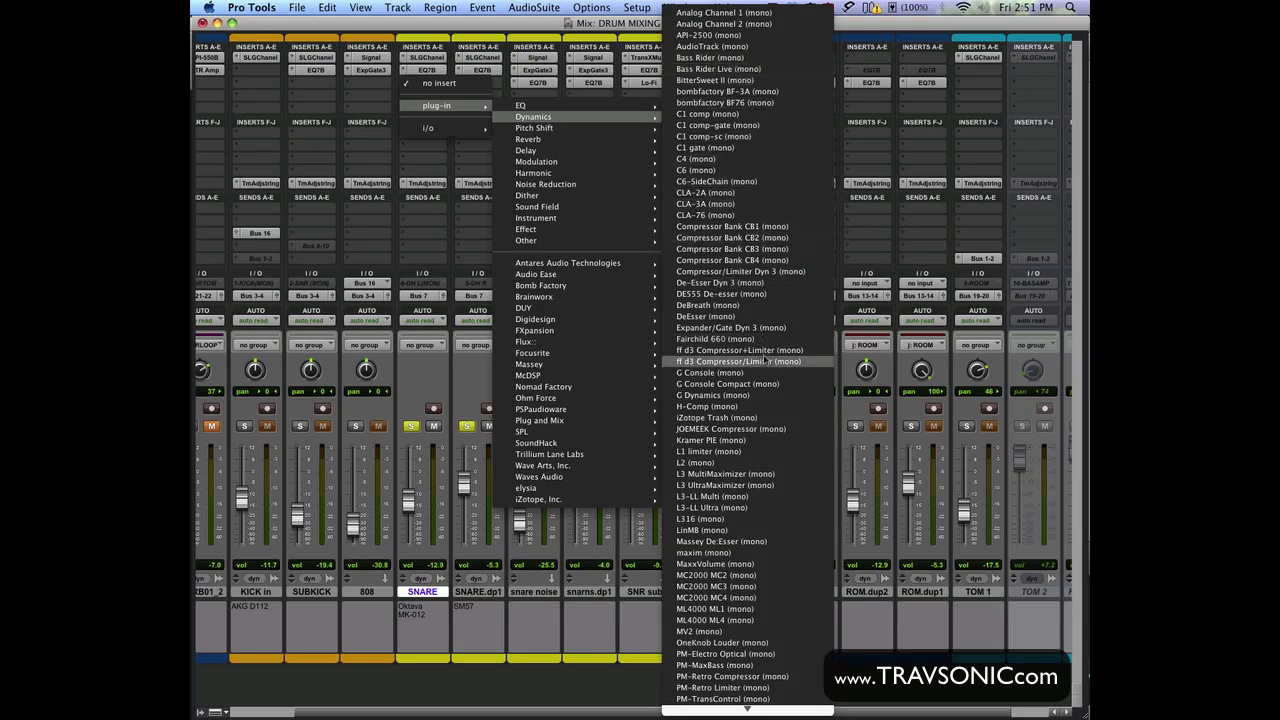
{"action": "left_click", "coordinate": [765, 361]}
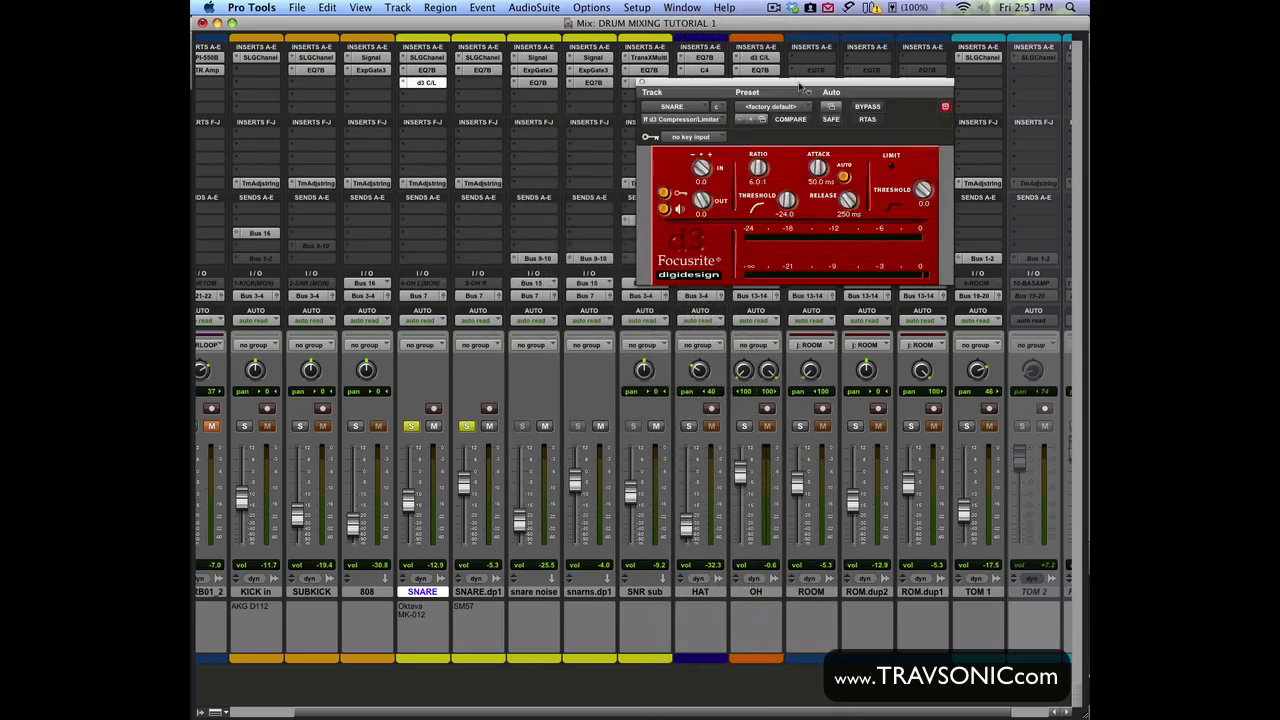
Step: Set the key input of the SNARE compressor to Bus 12 (Mono) and close the plug-in window
{"action": "left_click_drag", "start_coordinate": [800, 88], "coordinate": [692, 154]}
{"action": "left_click", "coordinate": [566, 193]}
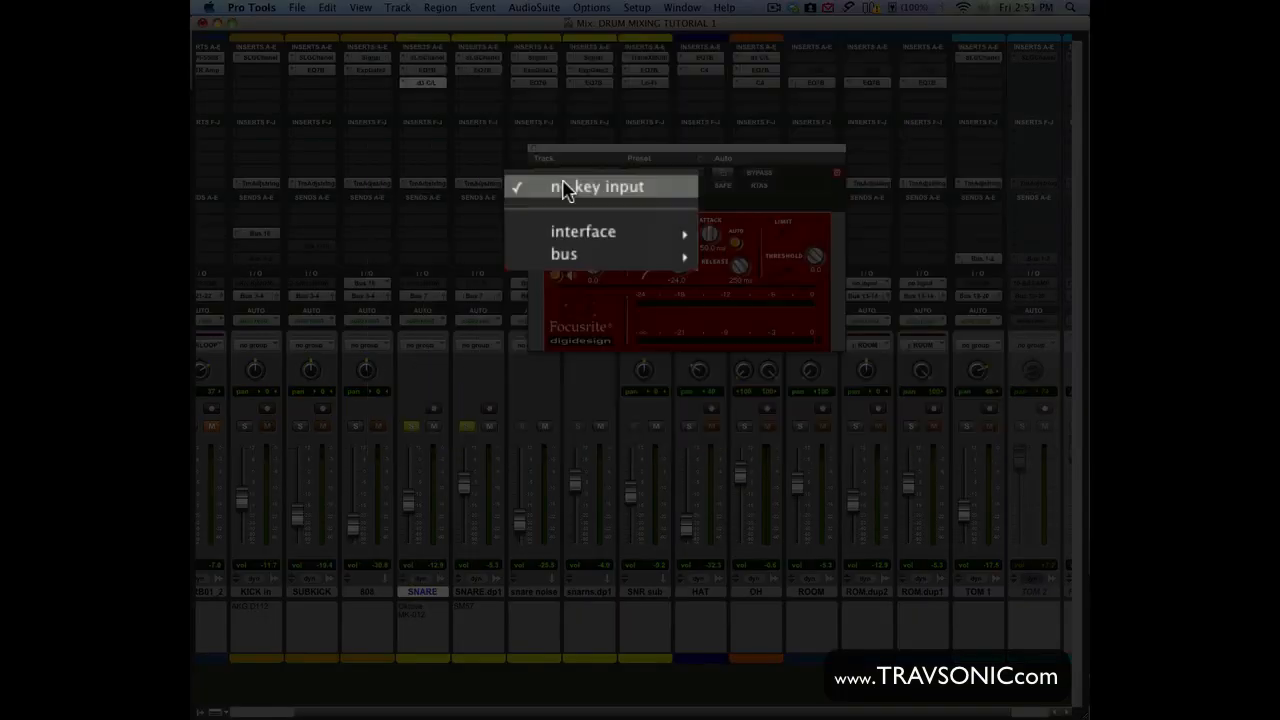
{"action": "mouse_move", "coordinate": [588, 237]}
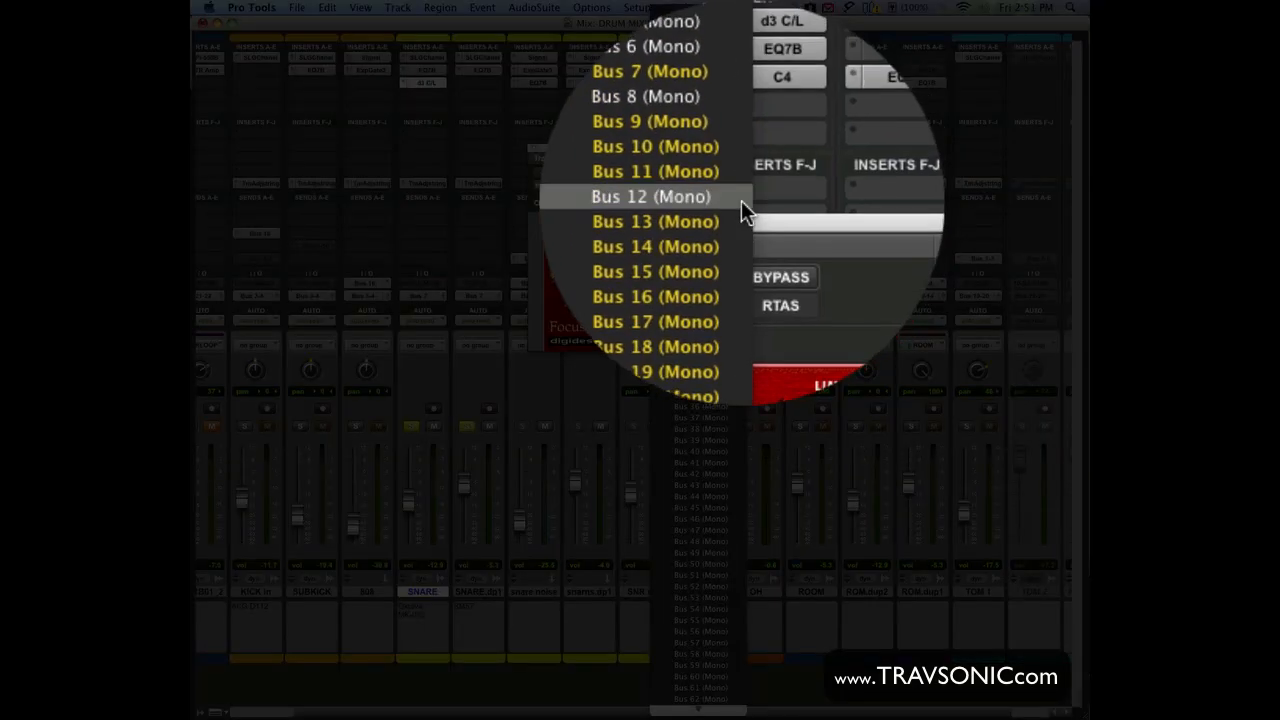
{"action": "left_click", "coordinate": [741, 200]}
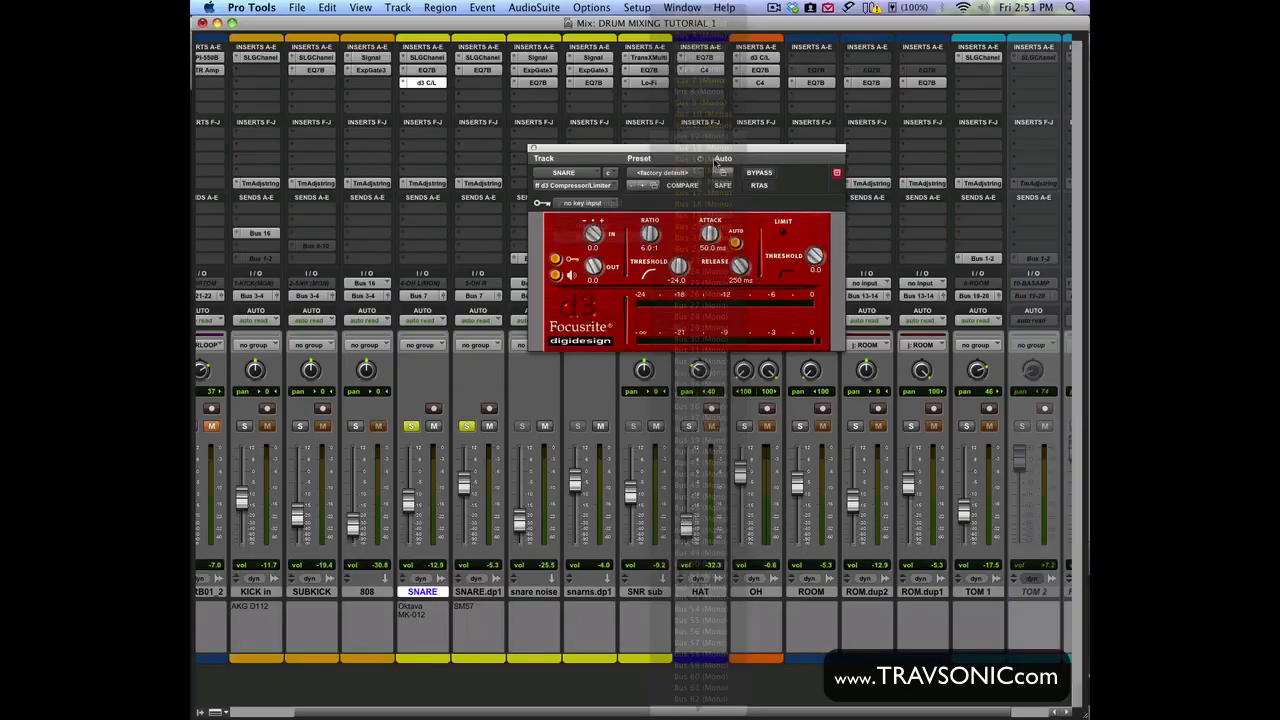
{"action": "left_click", "coordinate": [533, 149]}
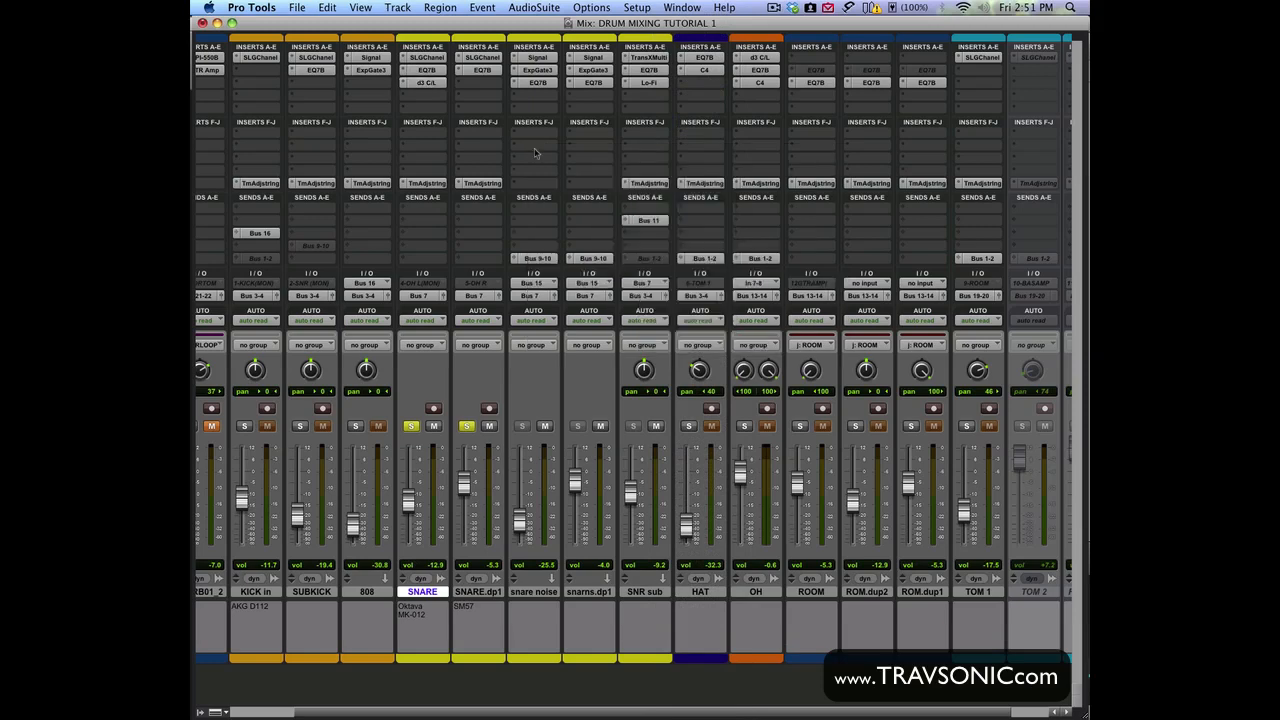
Step: Add a pre-fader Bus 12 (Mono) send in slot e of SNARE.dp1 and raise its level to -4.9 dB
{"action": "left_click", "coordinate": [489, 591]}
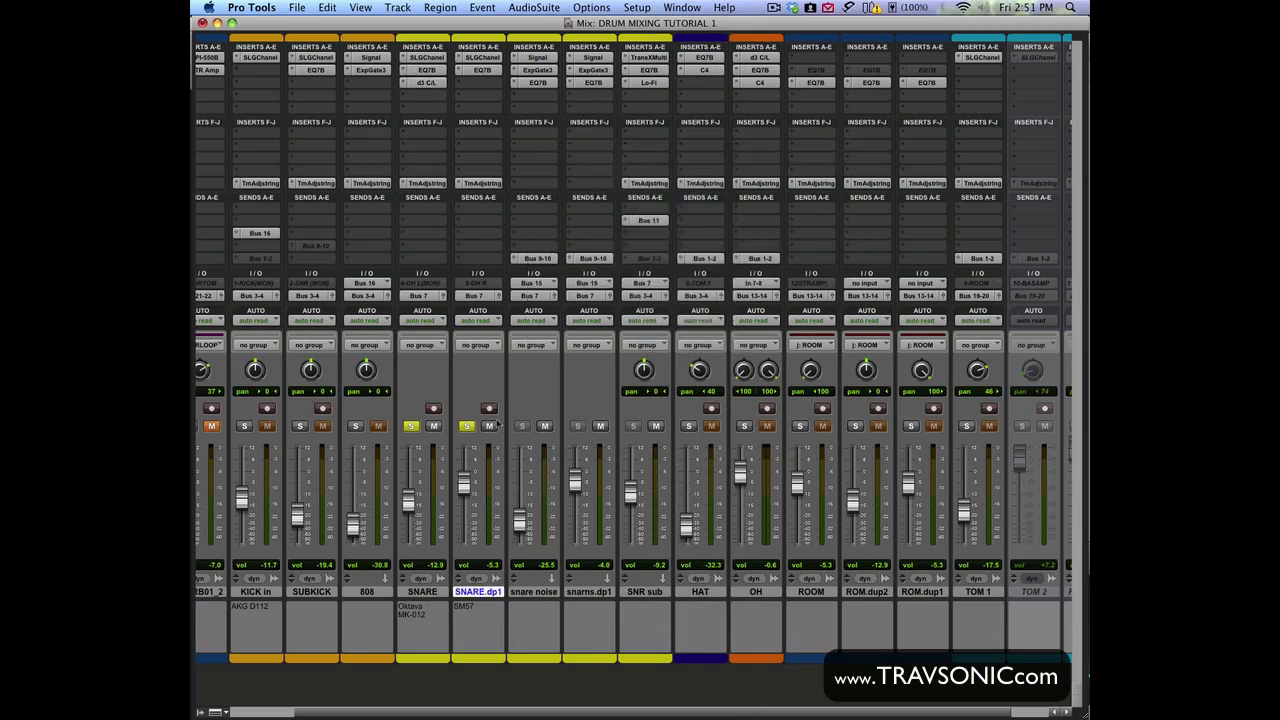
{"action": "left_click", "coordinate": [472, 258]}
{"action": "mouse_move", "coordinate": [472, 280]}
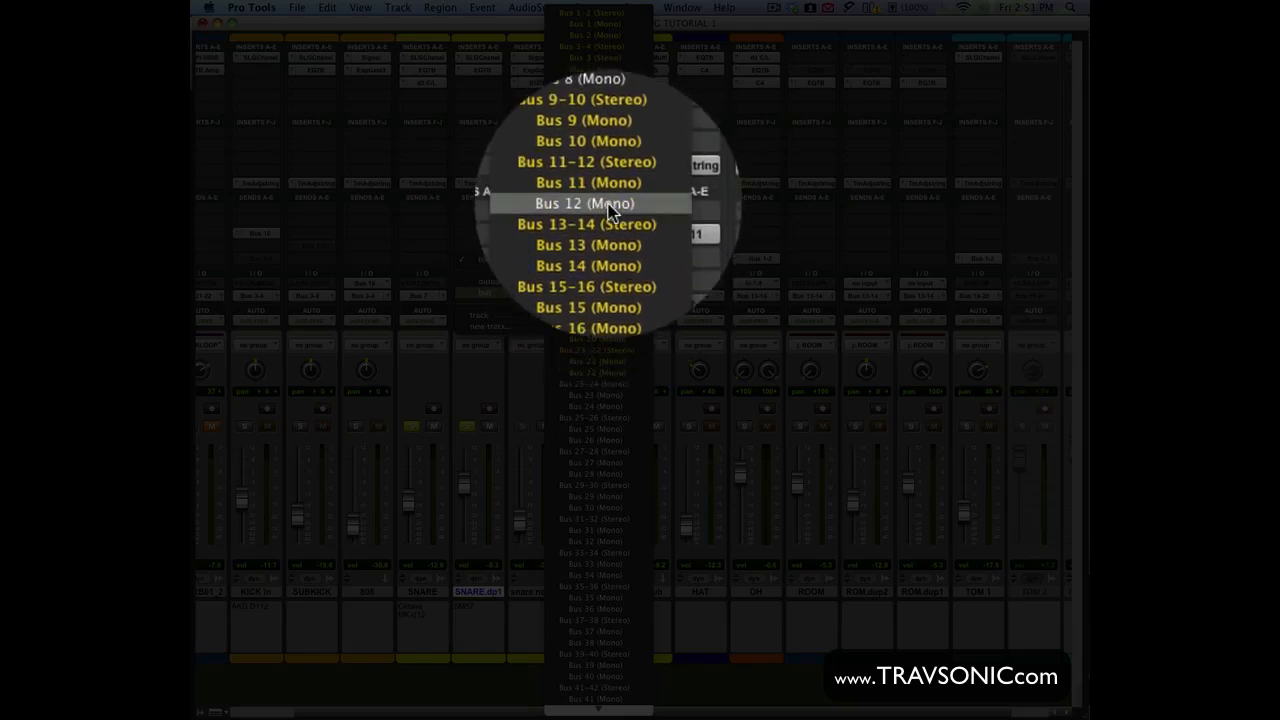
{"action": "left_click", "coordinate": [608, 205]}
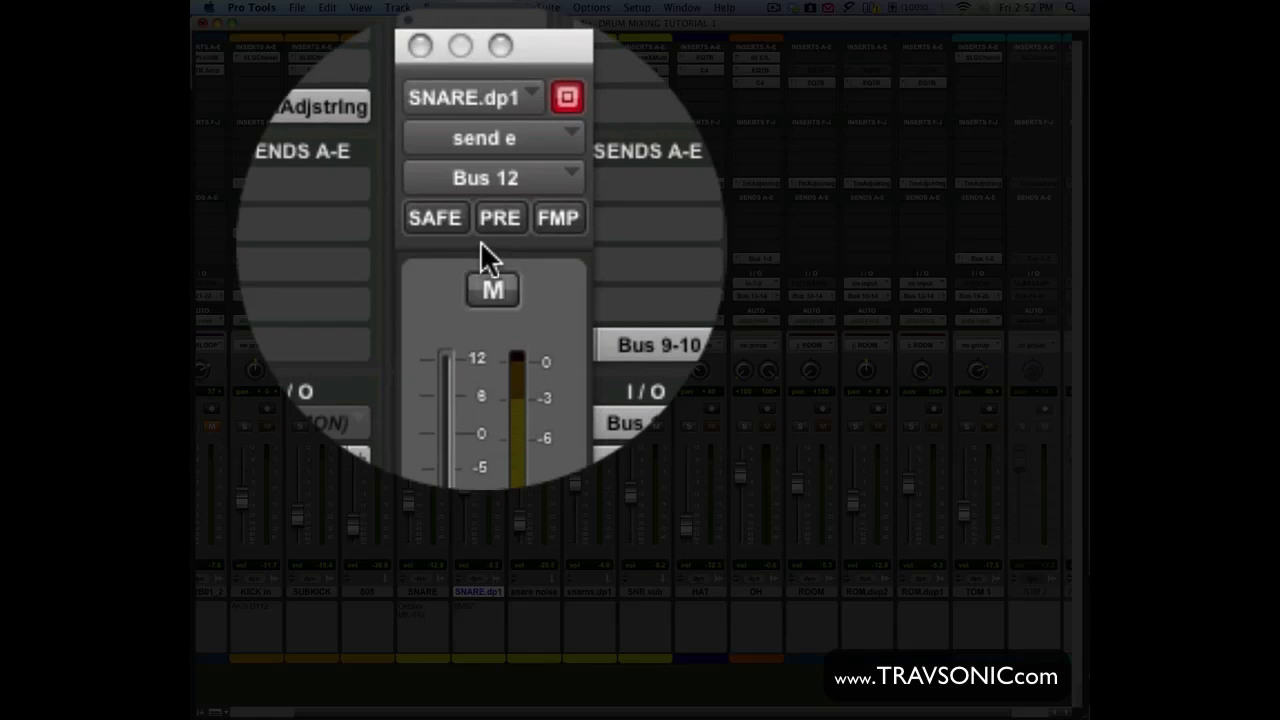
{"action": "left_click", "coordinate": [487, 218]}
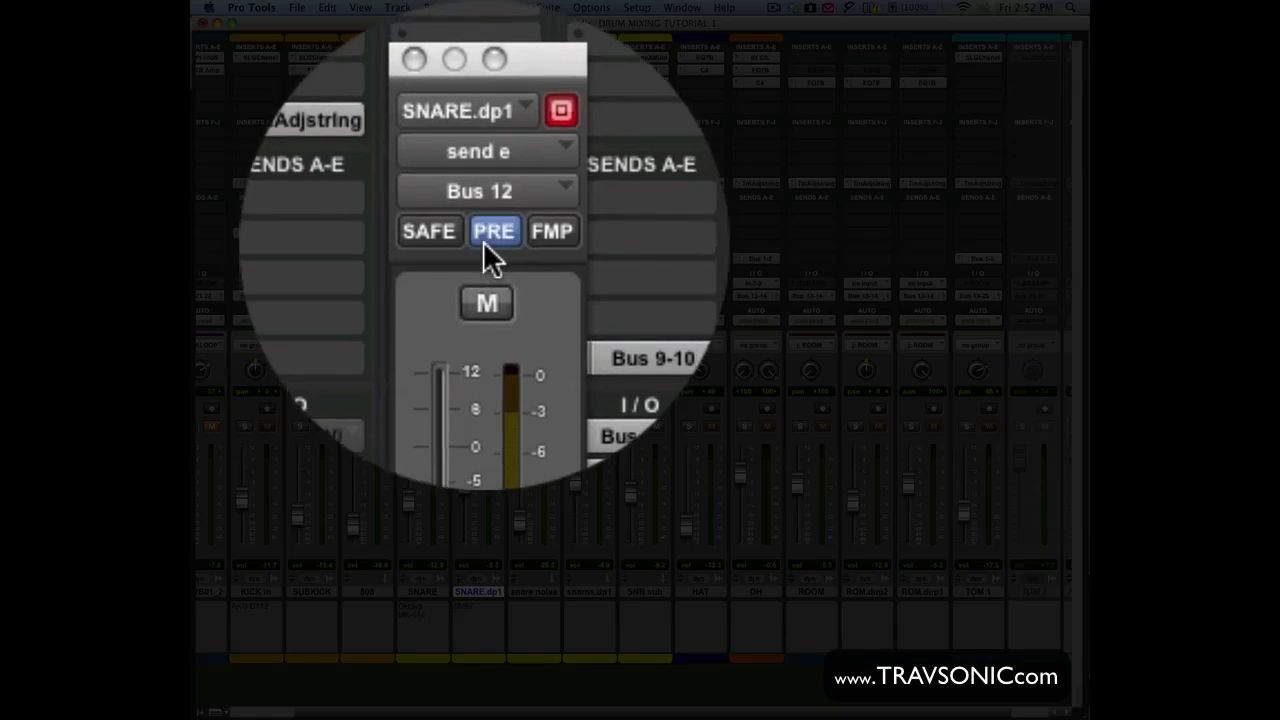
{"action": "left_click_drag", "start_coordinate": [490, 163], "coordinate": [610, 174]}
{"action": "left_click_drag", "start_coordinate": [591, 369], "coordinate": [571, 331]}
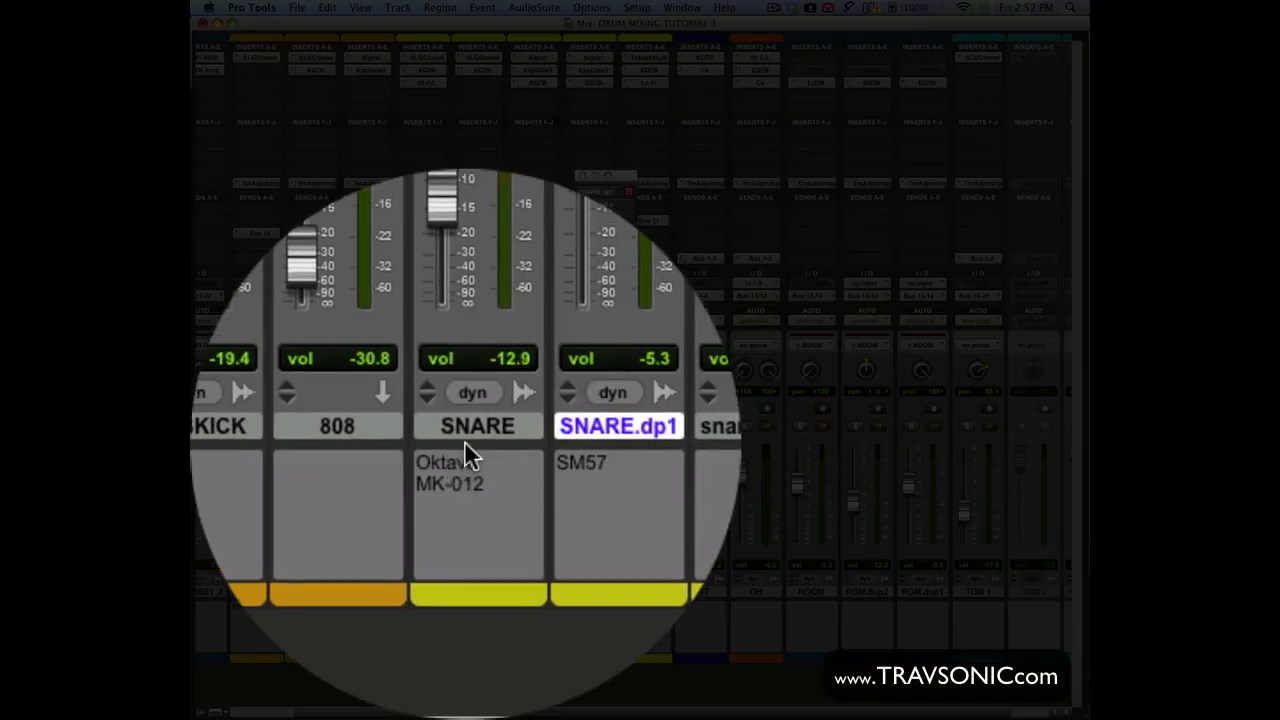
Step: Reopen the d3 compressor on the SNARE channel and place the SNARE.dp1 send window beside it
{"action": "left_click", "coordinate": [422, 591]}
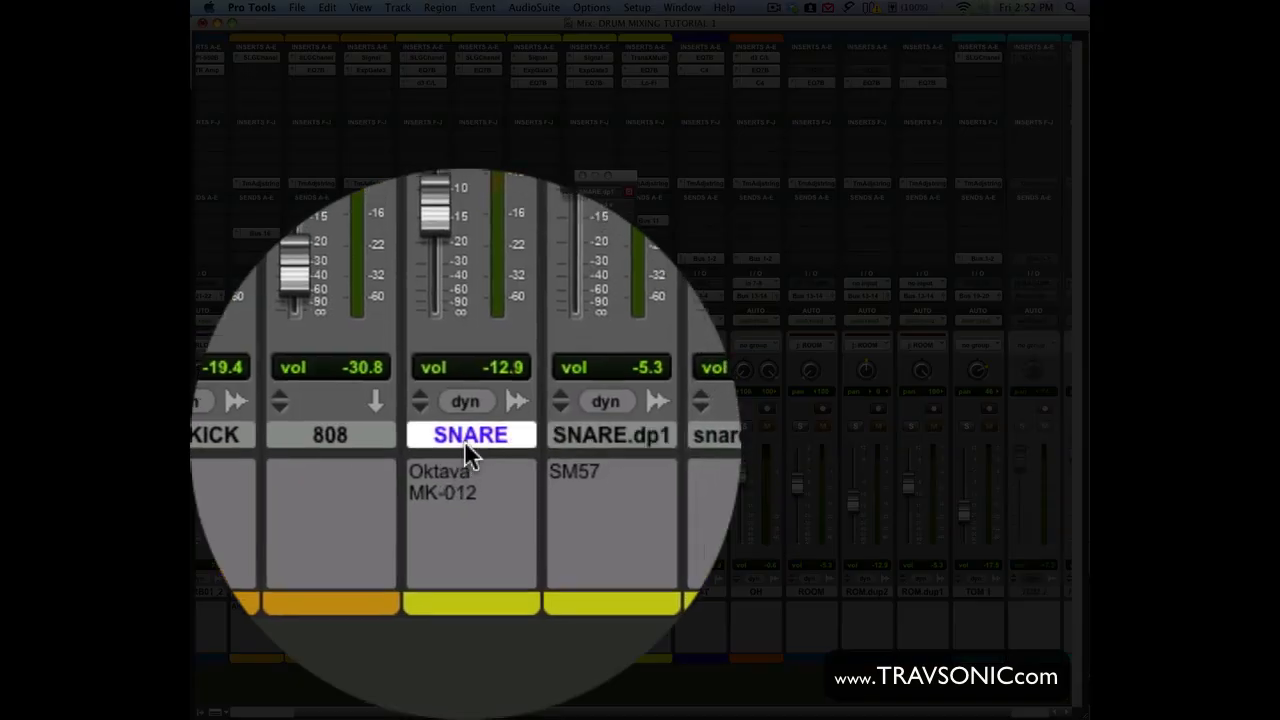
{"action": "left_click", "coordinate": [445, 83]}
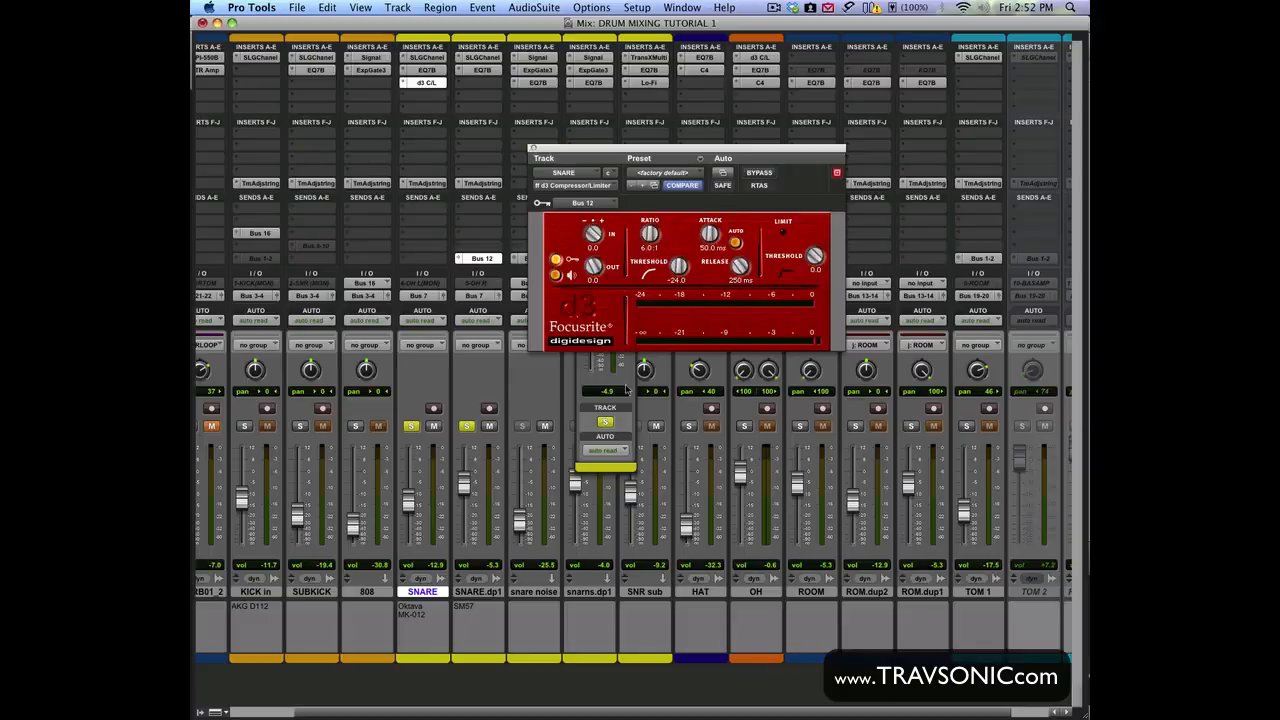
{"action": "left_click", "coordinate": [626, 384]}
{"action": "left_click_drag", "start_coordinate": [622, 177], "coordinate": [495, 105]}
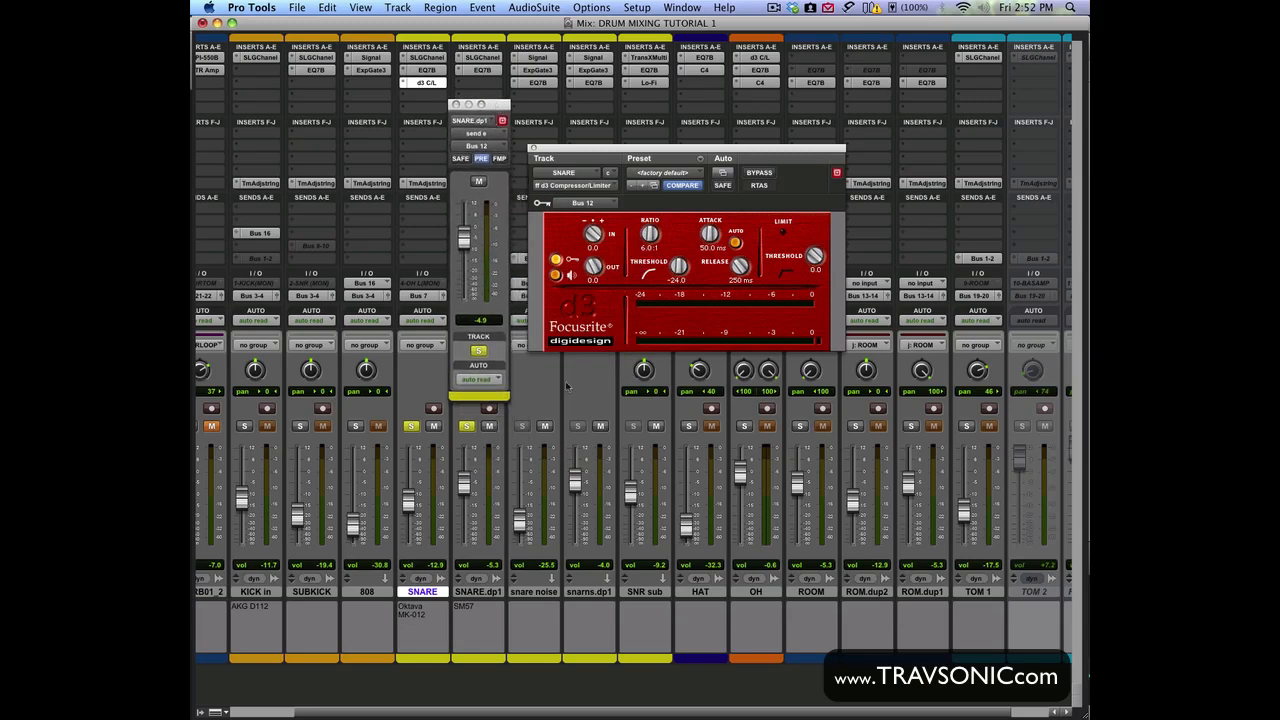
Step: Unsolo SNARE.dp1 and, during playback, set the SNARE d3 compressor's attack to 28.4 ms, release to 33 ms and threshold to -42.7
{"action": "left_click", "coordinate": [467, 427]}
{"action": "key", "text": "space"}
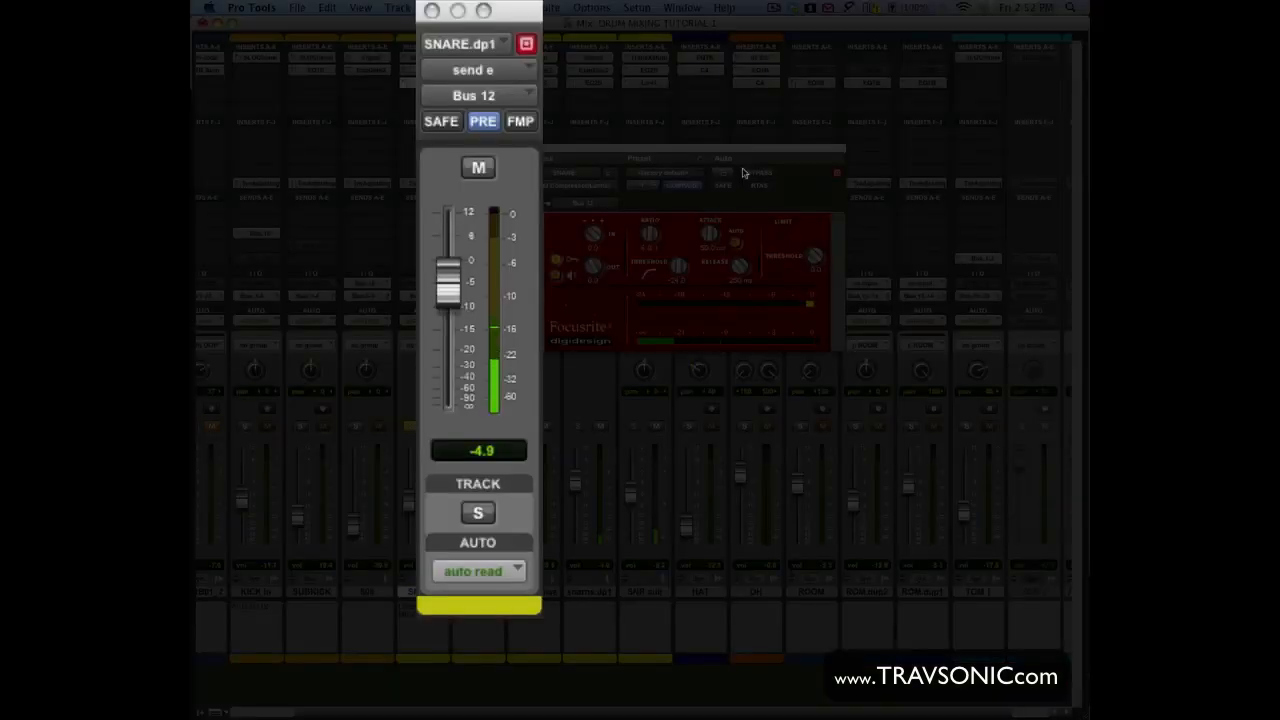
{"action": "left_click_drag", "start_coordinate": [713, 232], "coordinate": [740, 245]}
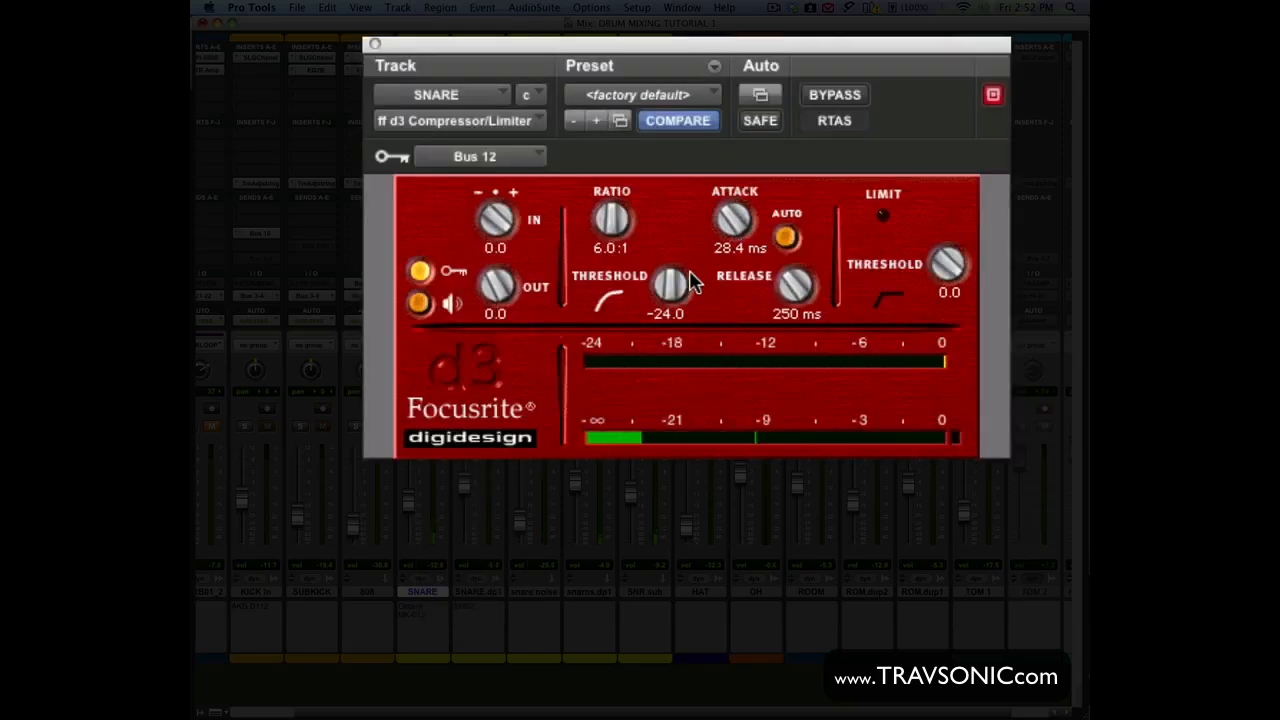
{"action": "left_click_drag", "start_coordinate": [683, 289], "coordinate": [683, 296]}
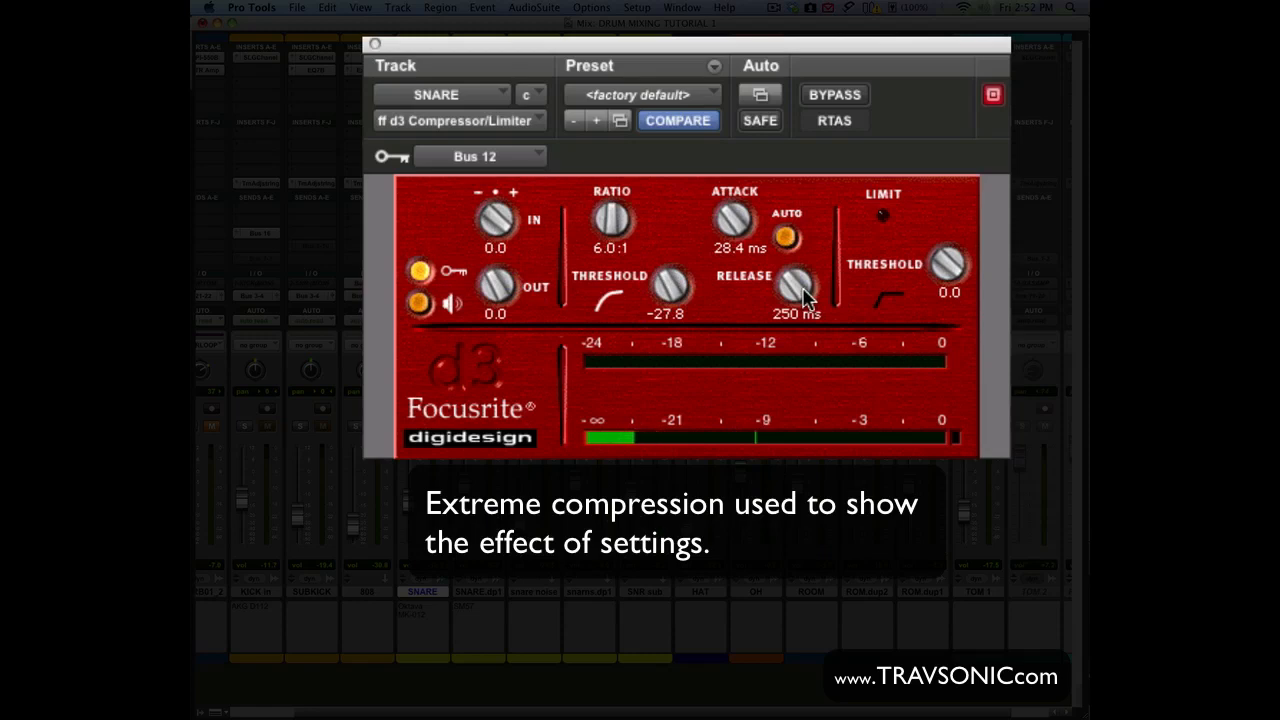
{"action": "left_click_drag", "start_coordinate": [795, 287], "coordinate": [791, 354]}
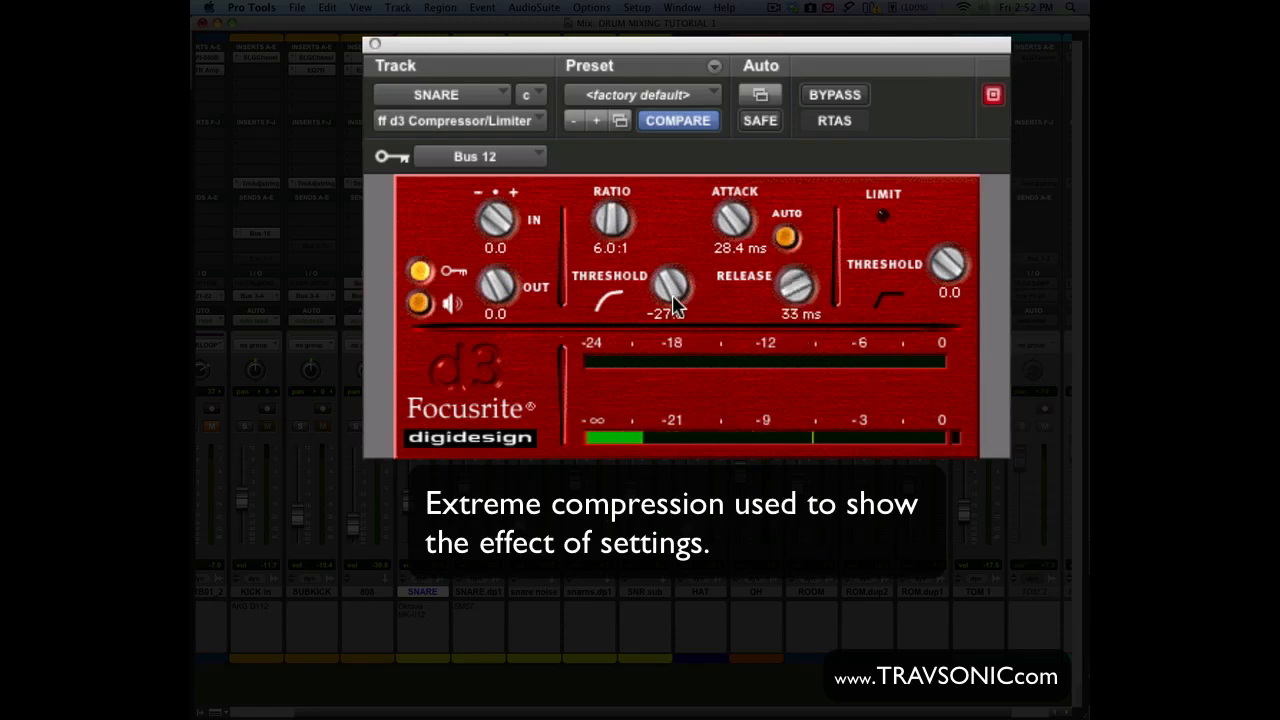
{"action": "left_click_drag", "start_coordinate": [675, 300], "coordinate": [672, 334]}
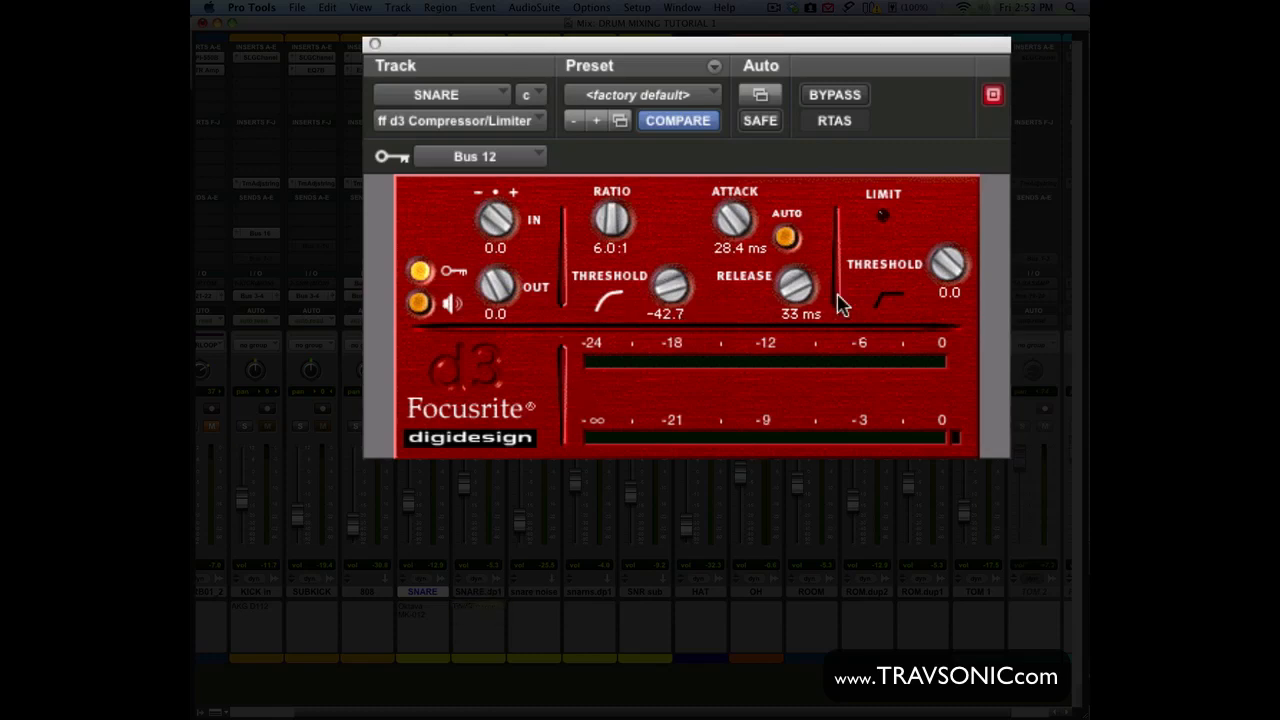
Step: Compare the snare sound with the compressor's sidechain key disabled and enabled, and with the plug-in bypassed and active
{"action": "left_click", "coordinate": [420, 272]}
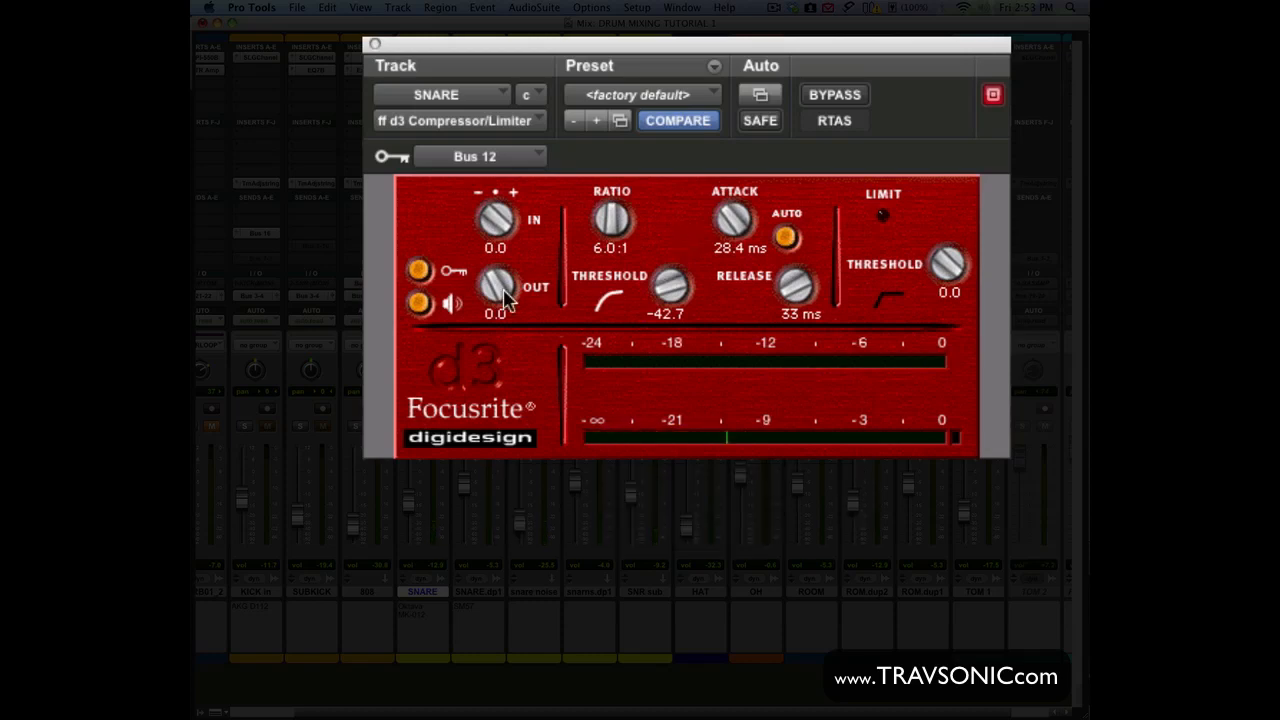
{"action": "left_click", "coordinate": [420, 271]}
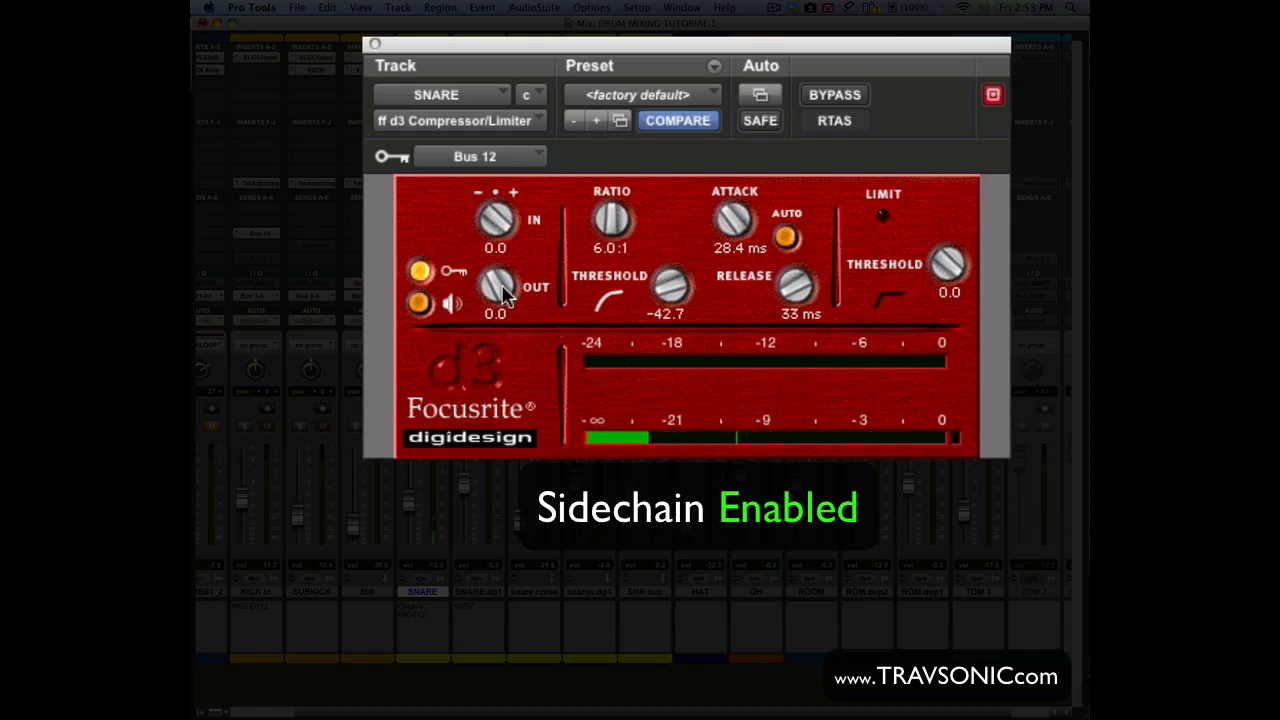
{"action": "left_click", "coordinate": [822, 95]}
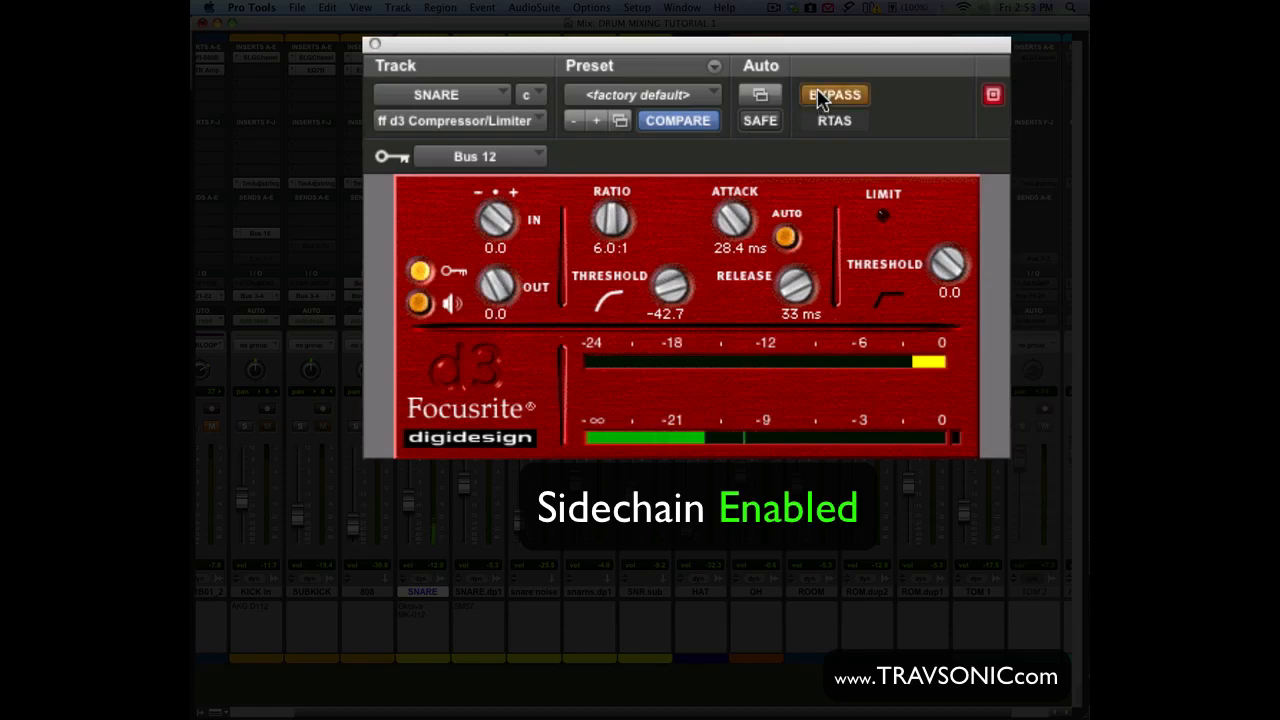
{"action": "left_click", "coordinate": [820, 95]}
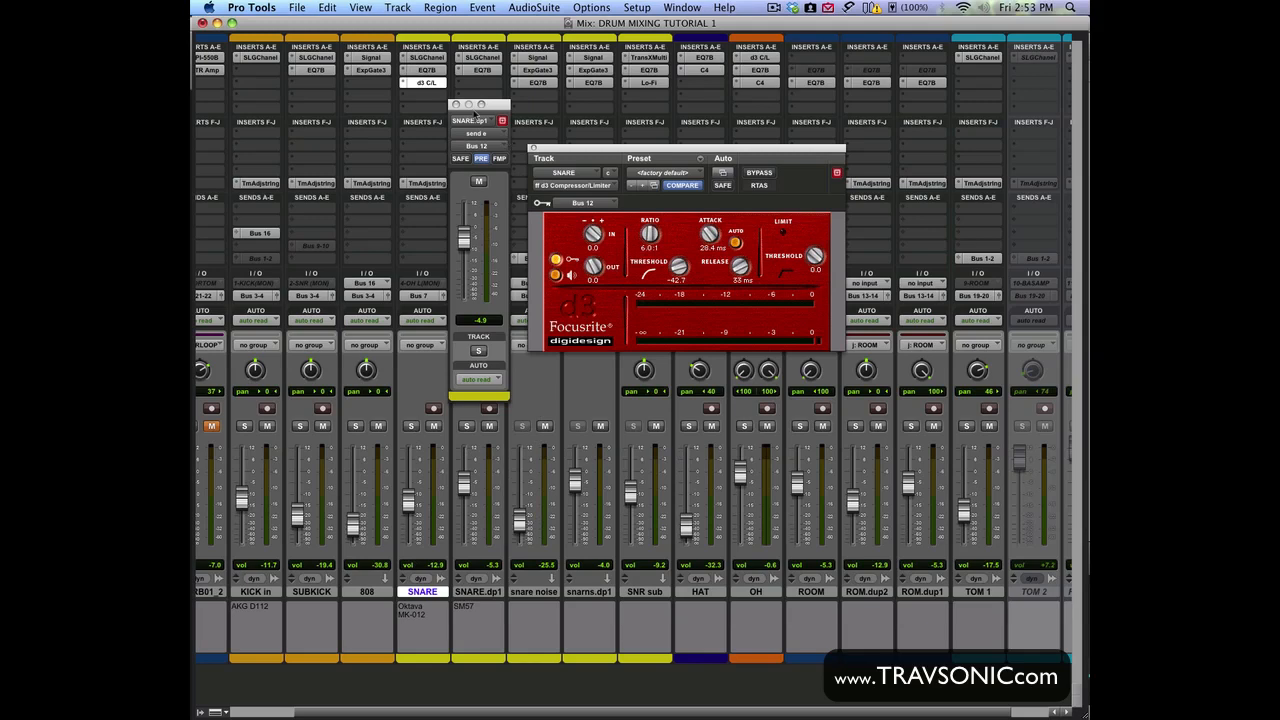
Step: Set the SNARE channel's volume to -15.1 dB in the full mix and close the SNARE.dp1 send and d3 compressor windows
{"action": "left_click", "coordinate": [456, 104]}
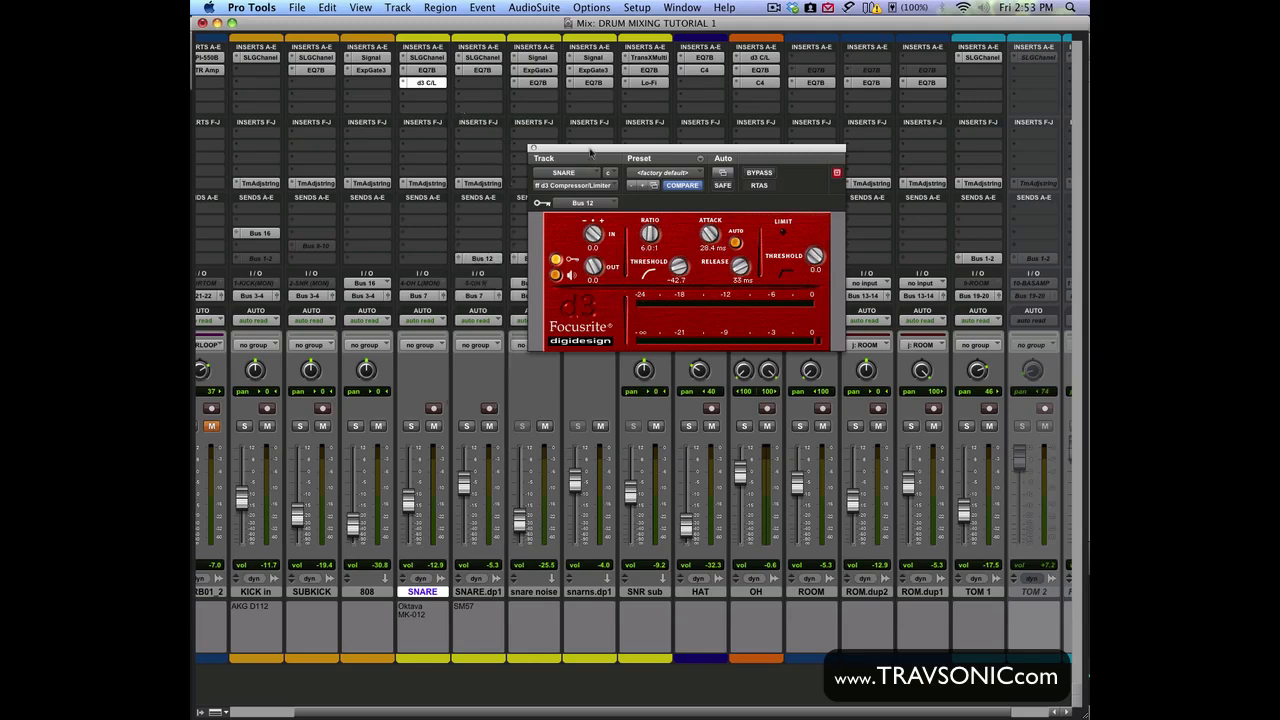
{"action": "left_click_drag", "start_coordinate": [590, 152], "coordinate": [607, 134]}
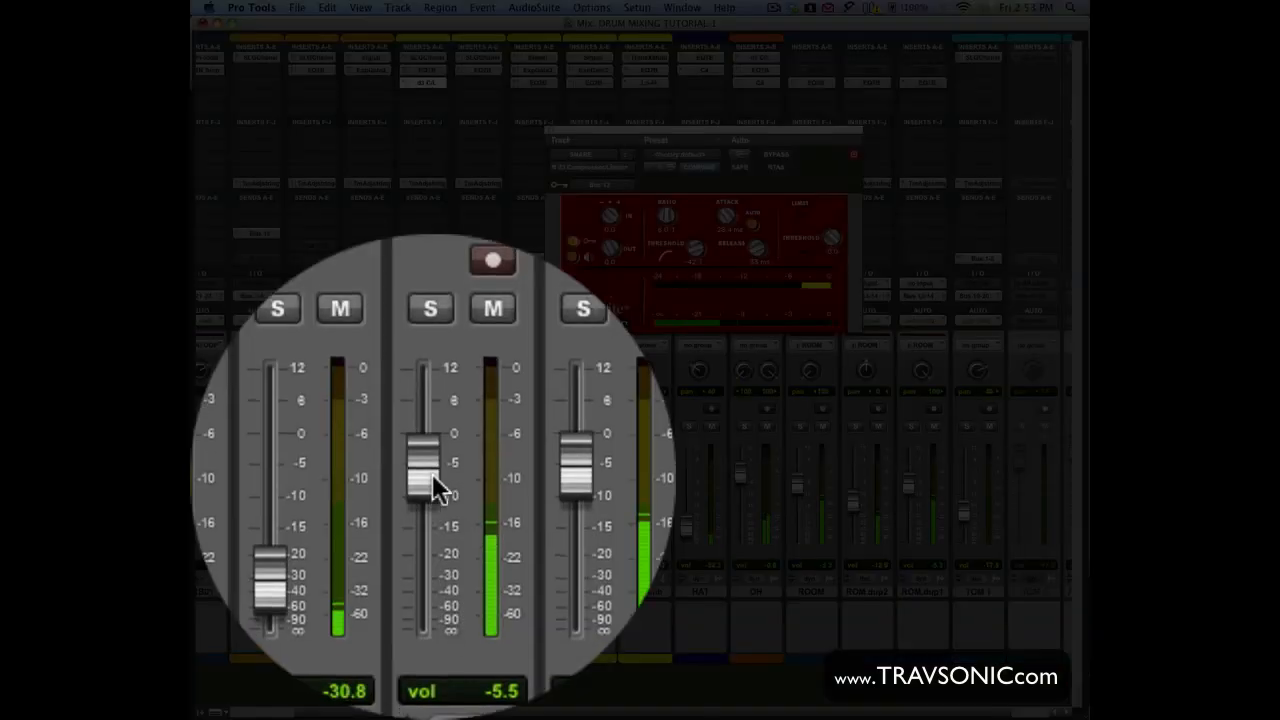
{"action": "left_click_drag", "start_coordinate": [413, 487], "coordinate": [410, 523]}
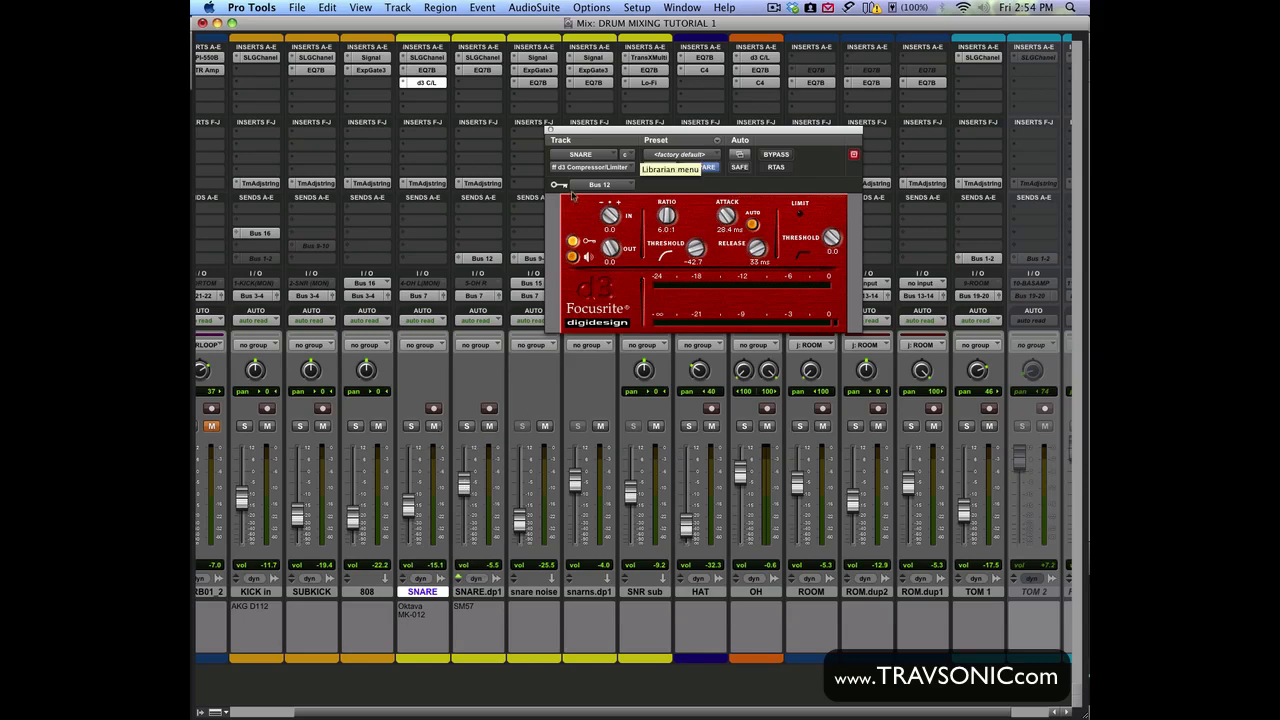
{"action": "left_click", "coordinate": [549, 131]}
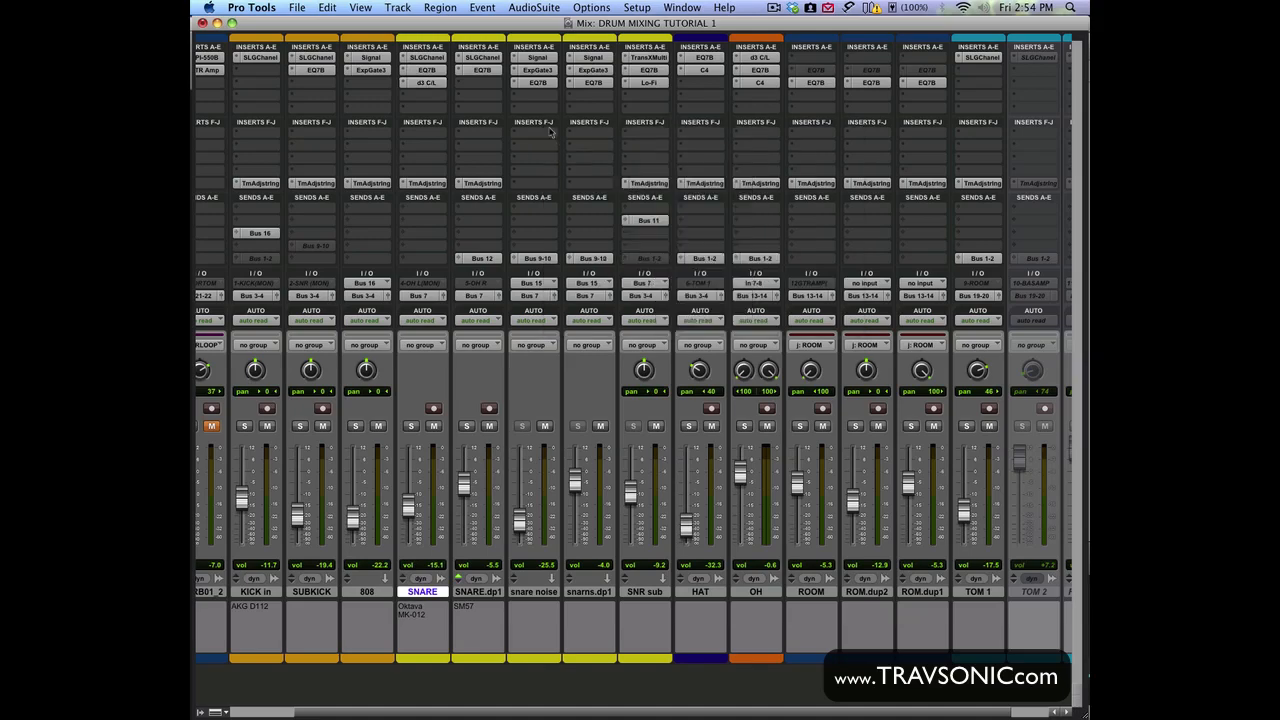